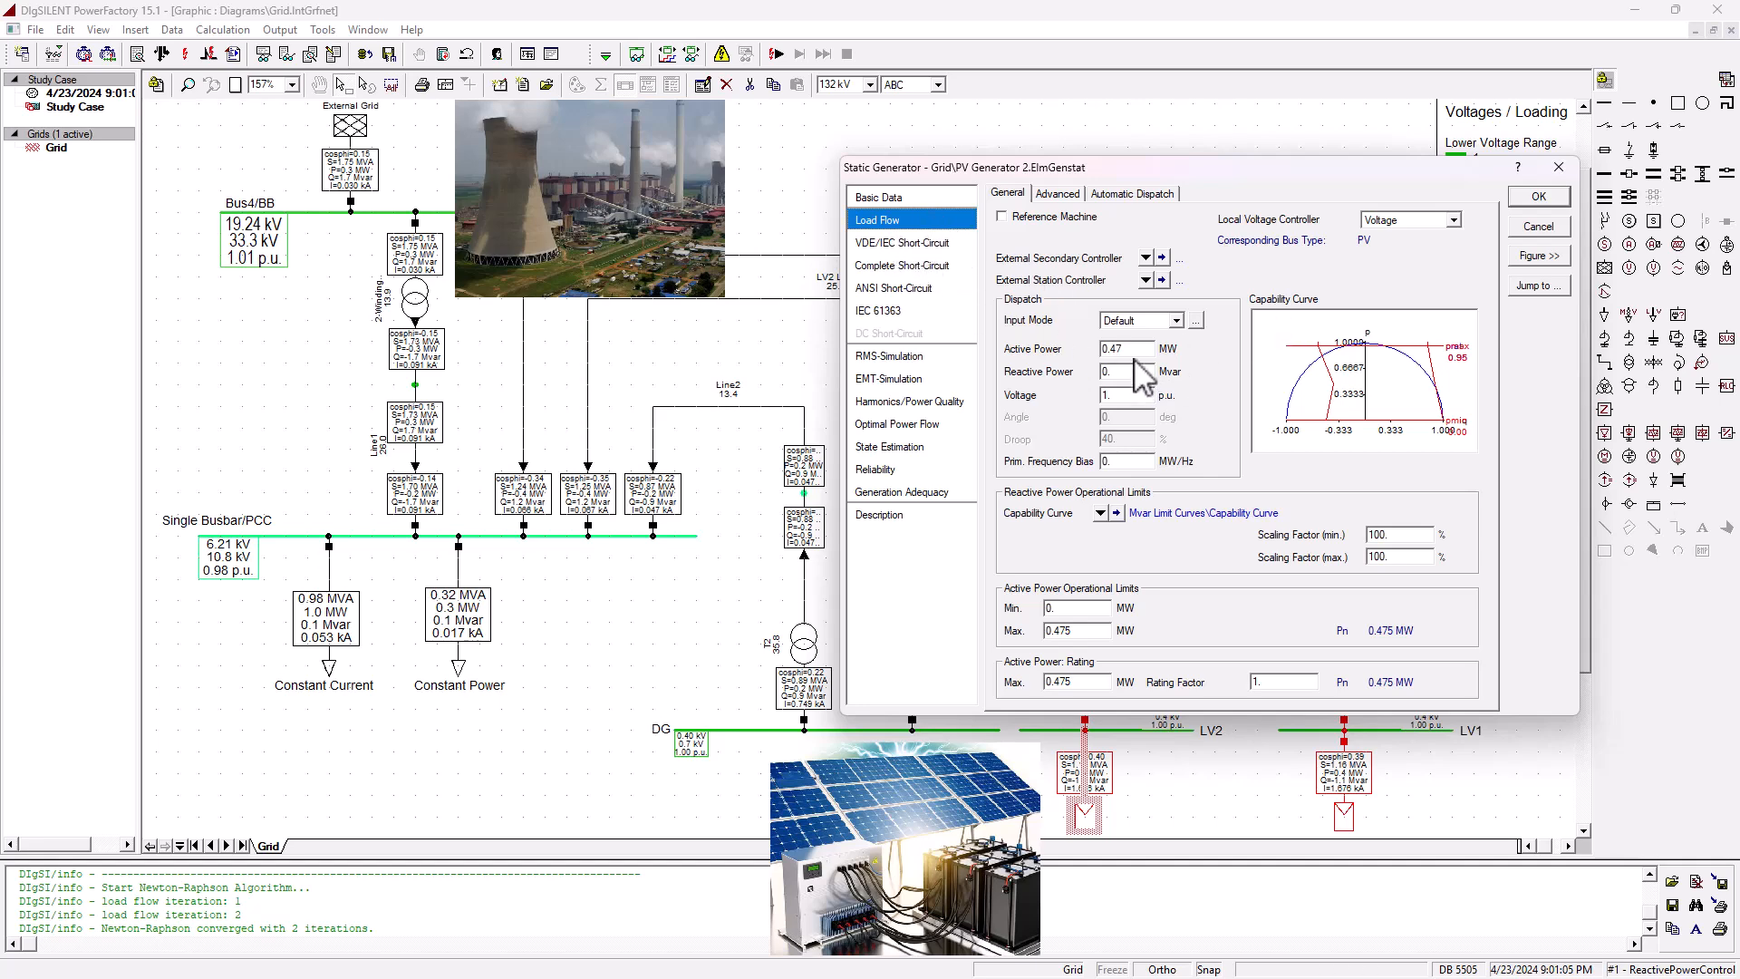
- Confirm the PV Generator 2 settings and open the load flow data of PV Generator 1
click(1531, 198)
double_click(1344, 813)
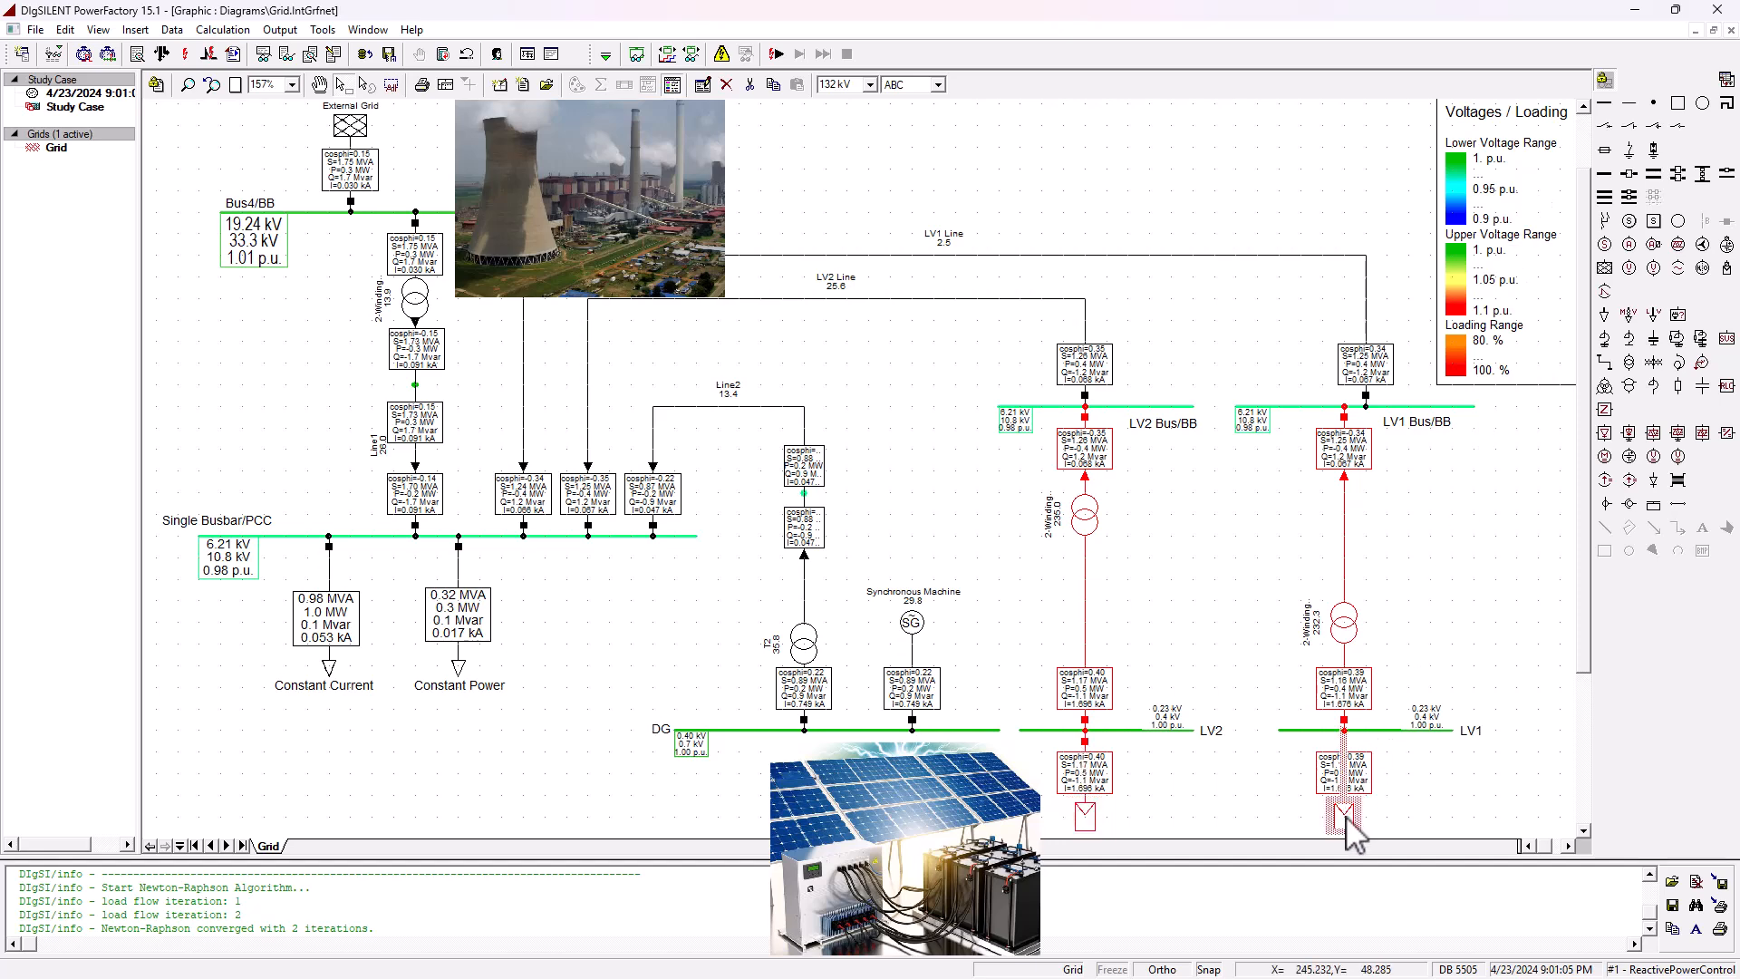
drag(973, 239, 1334, 168)
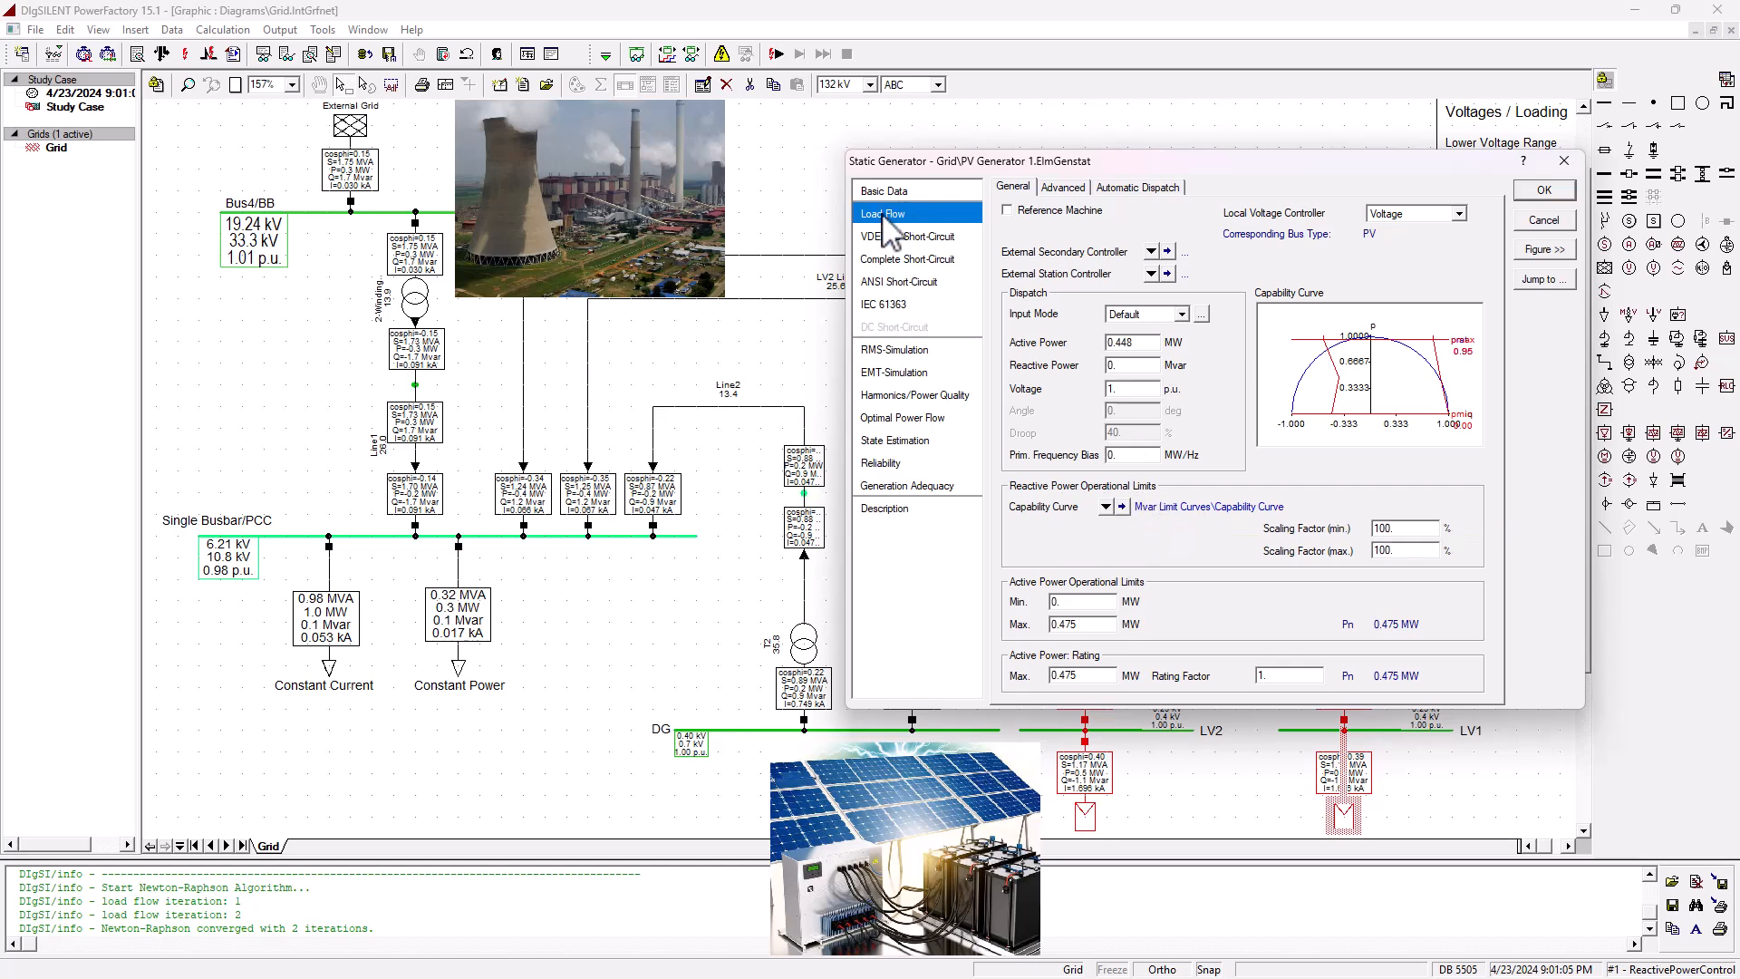
- Switch the input model of PV Generator 1's capability curve to limits given in p.u
click(1122, 506)
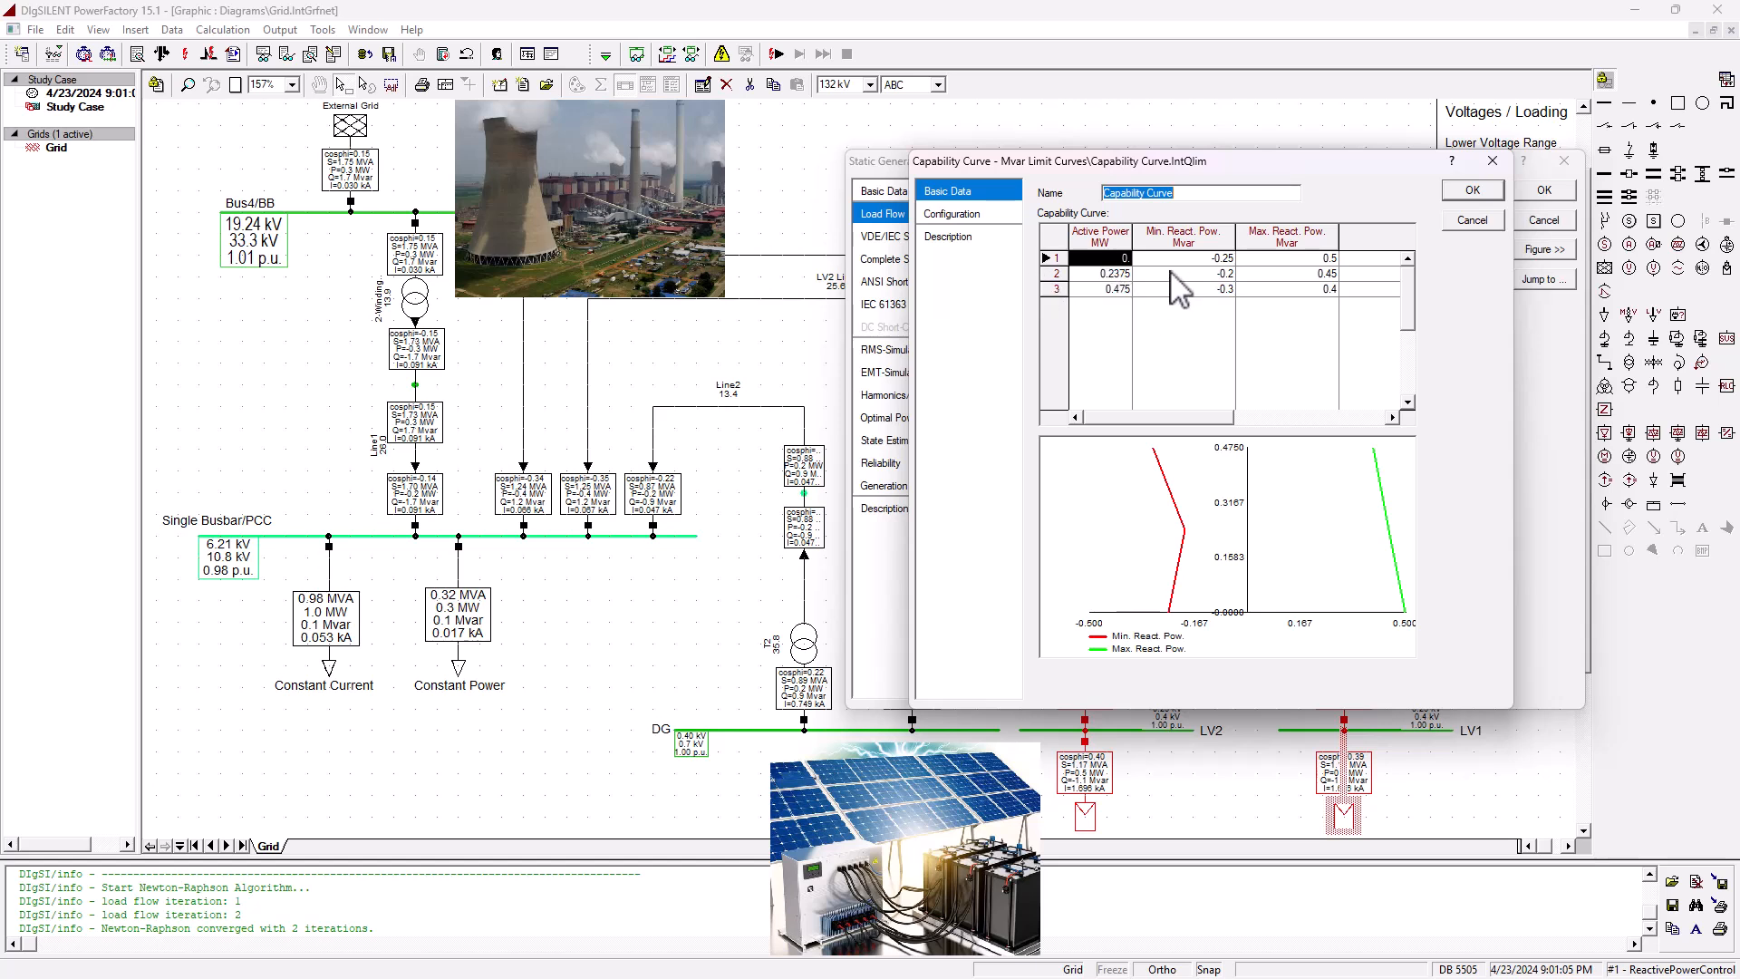
click(955, 215)
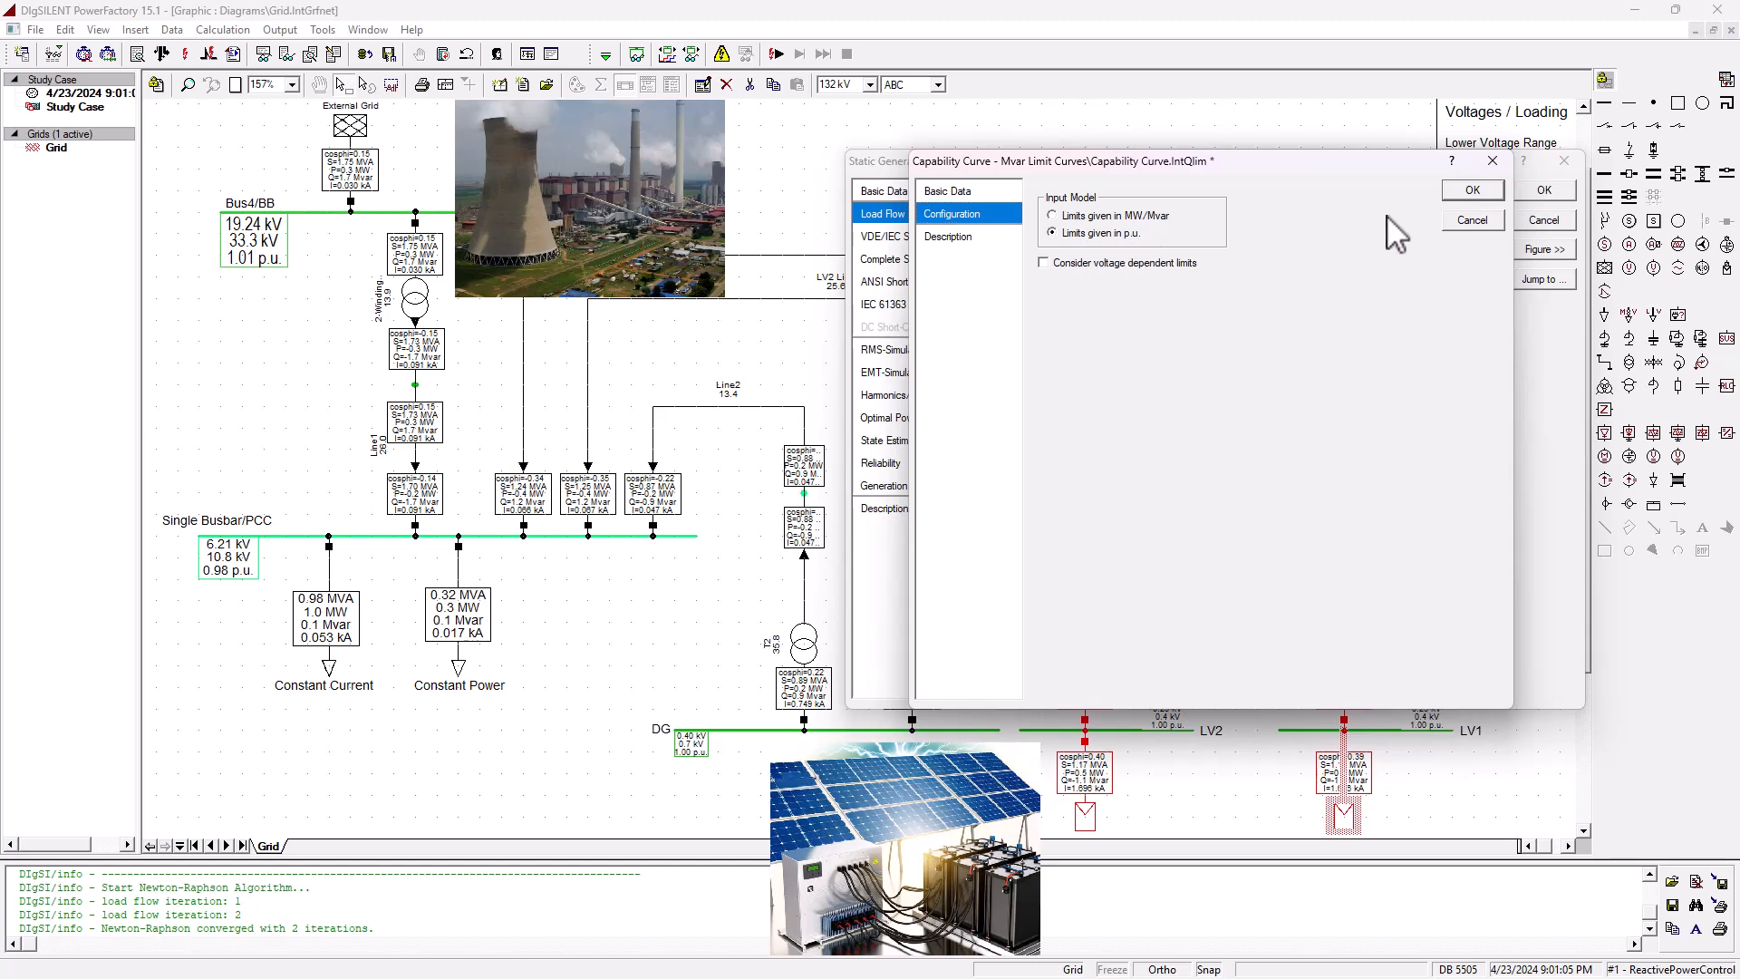
click(1472, 189)
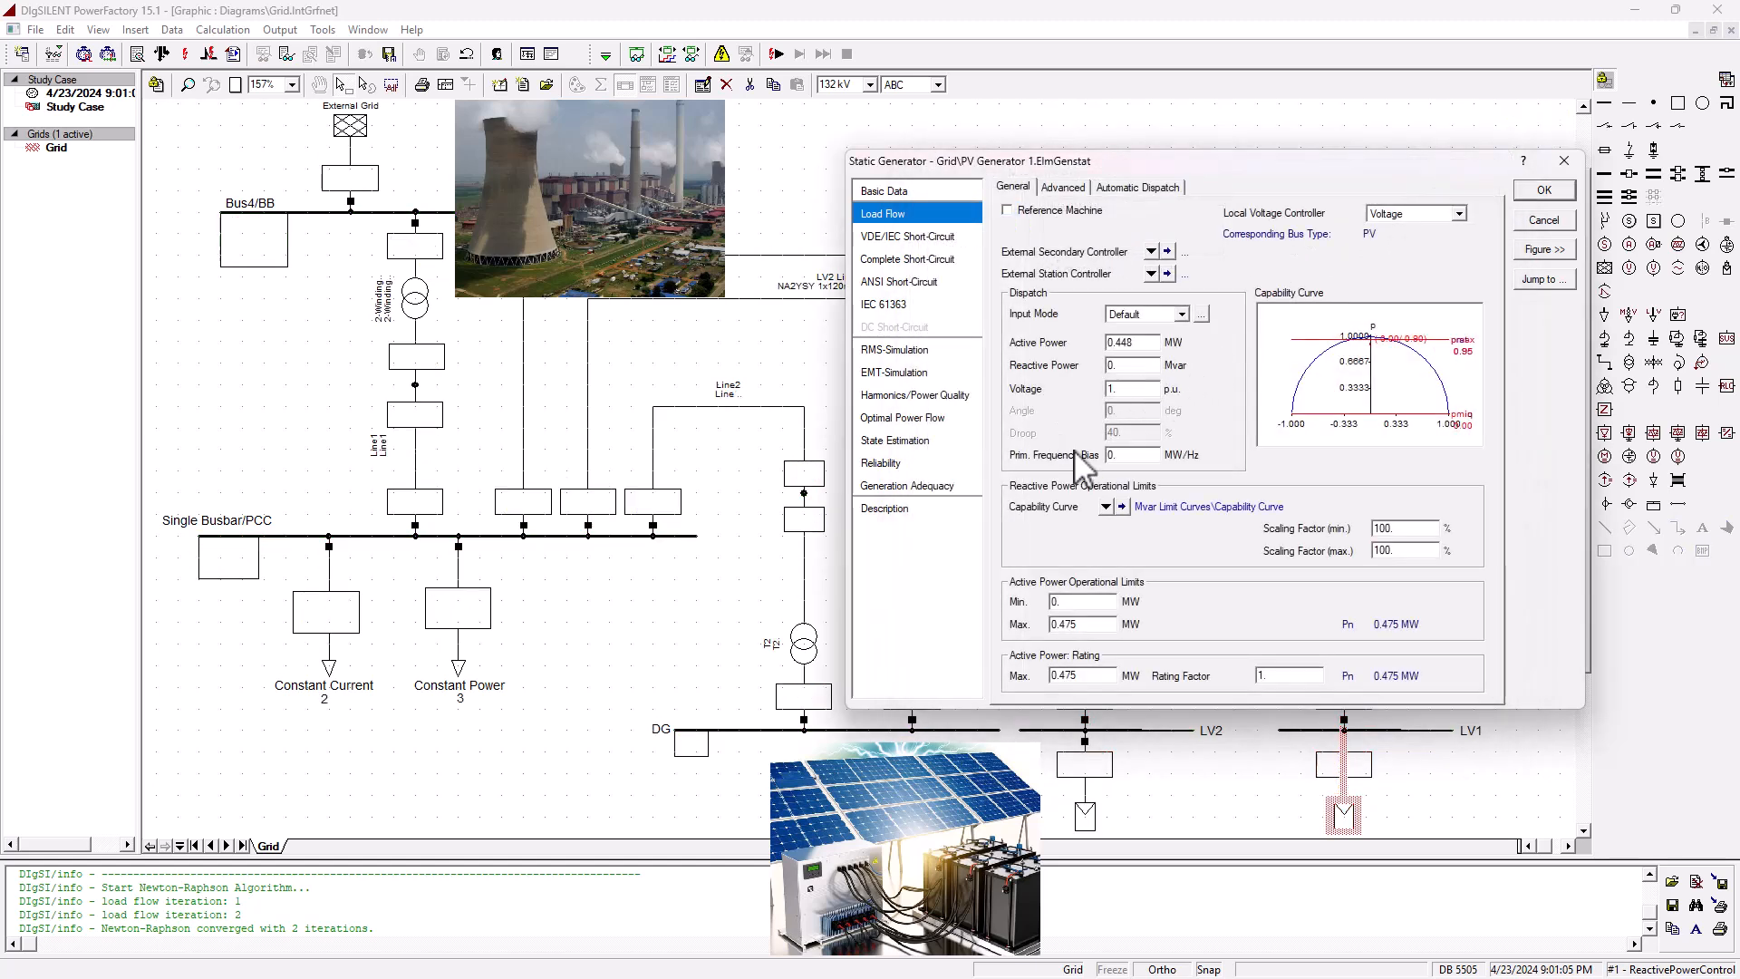
- Reopen the capability curve and set its input model back to limits given in MW/Mvar
click(1124, 507)
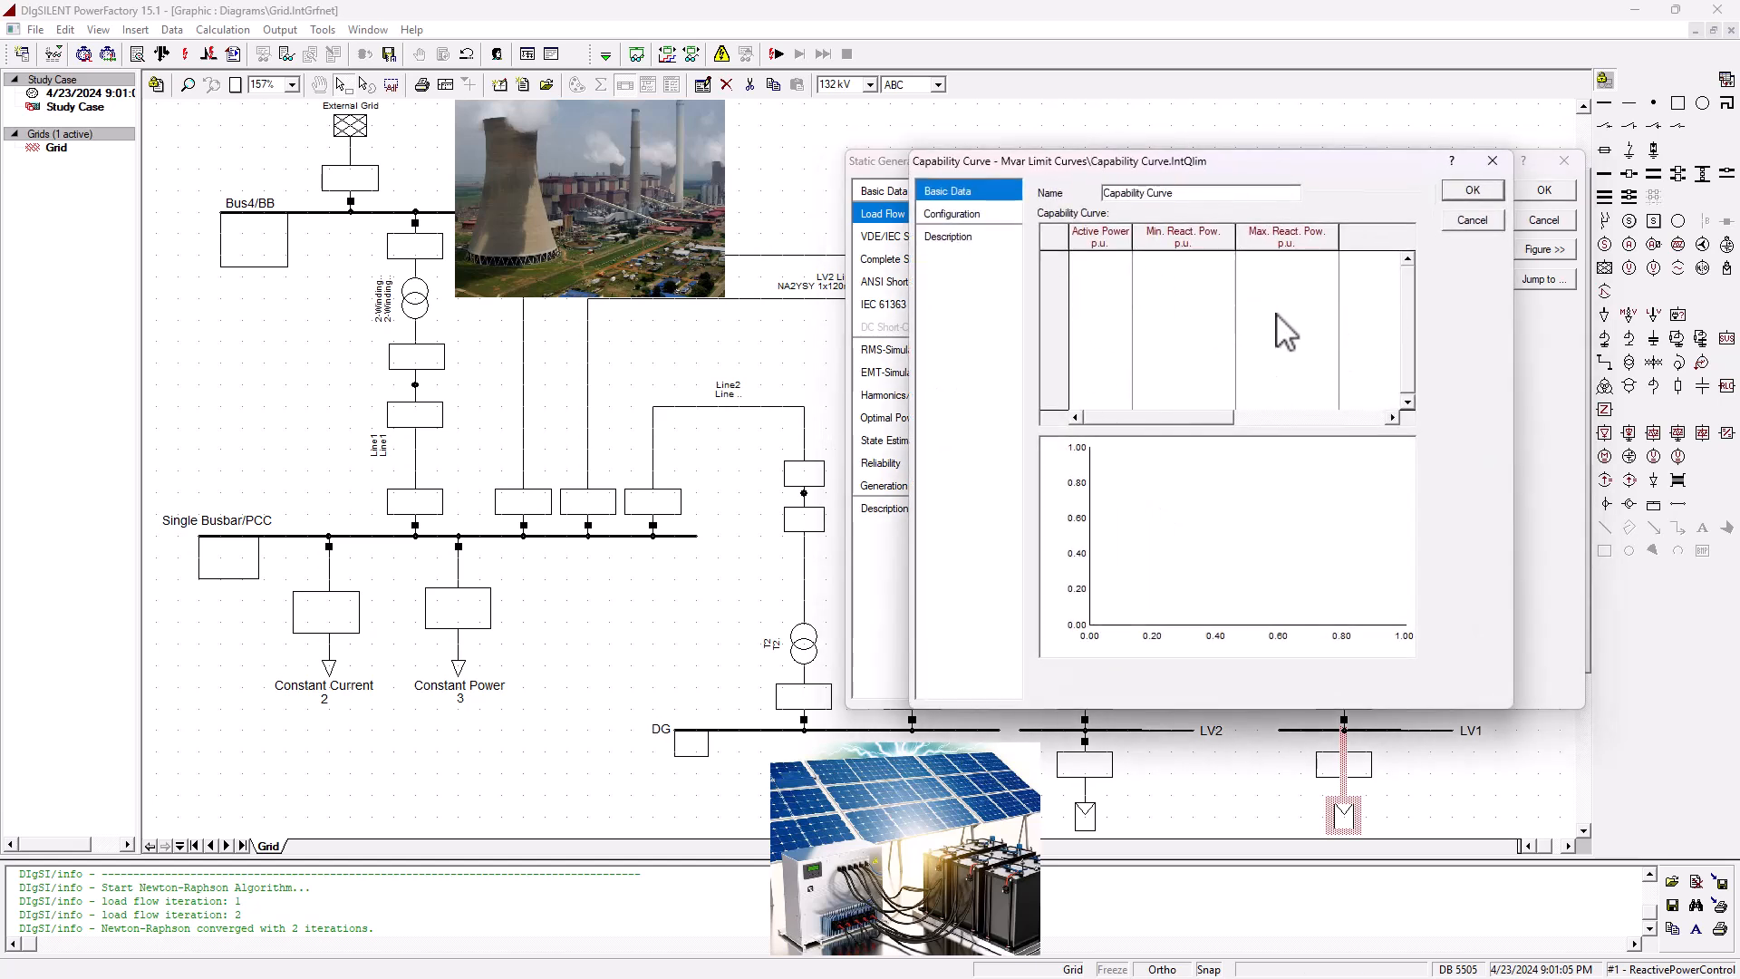
click(958, 215)
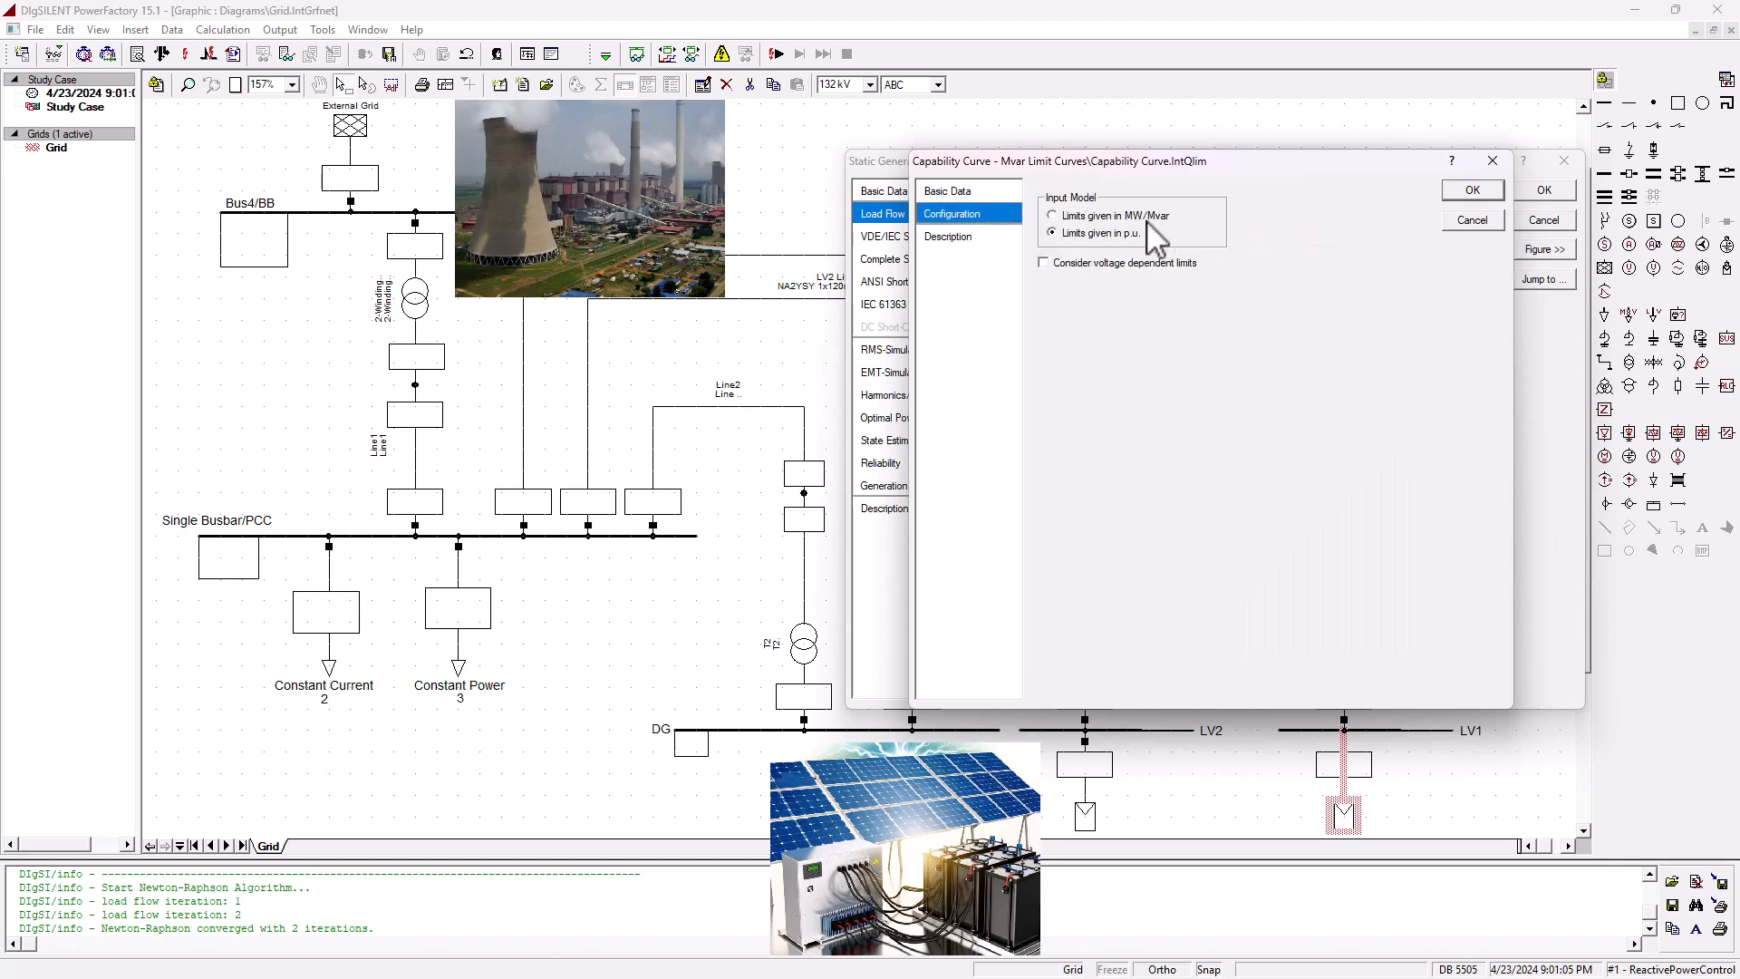
click(1075, 217)
click(990, 197)
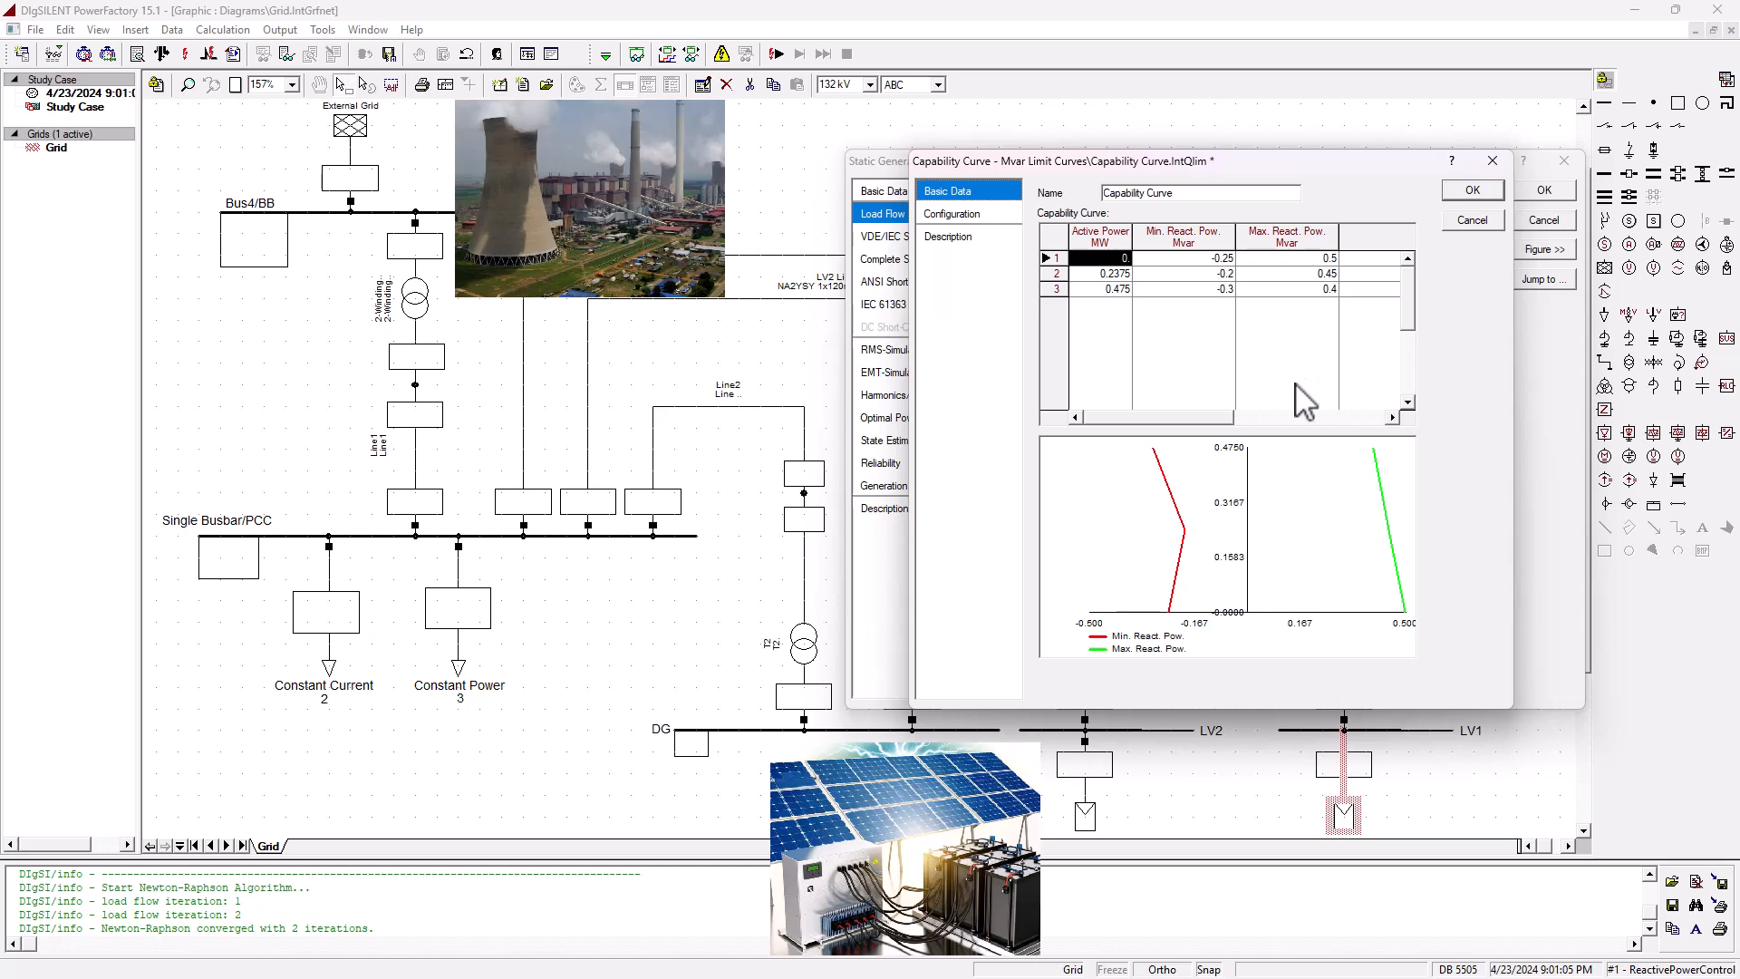
click(1472, 190)
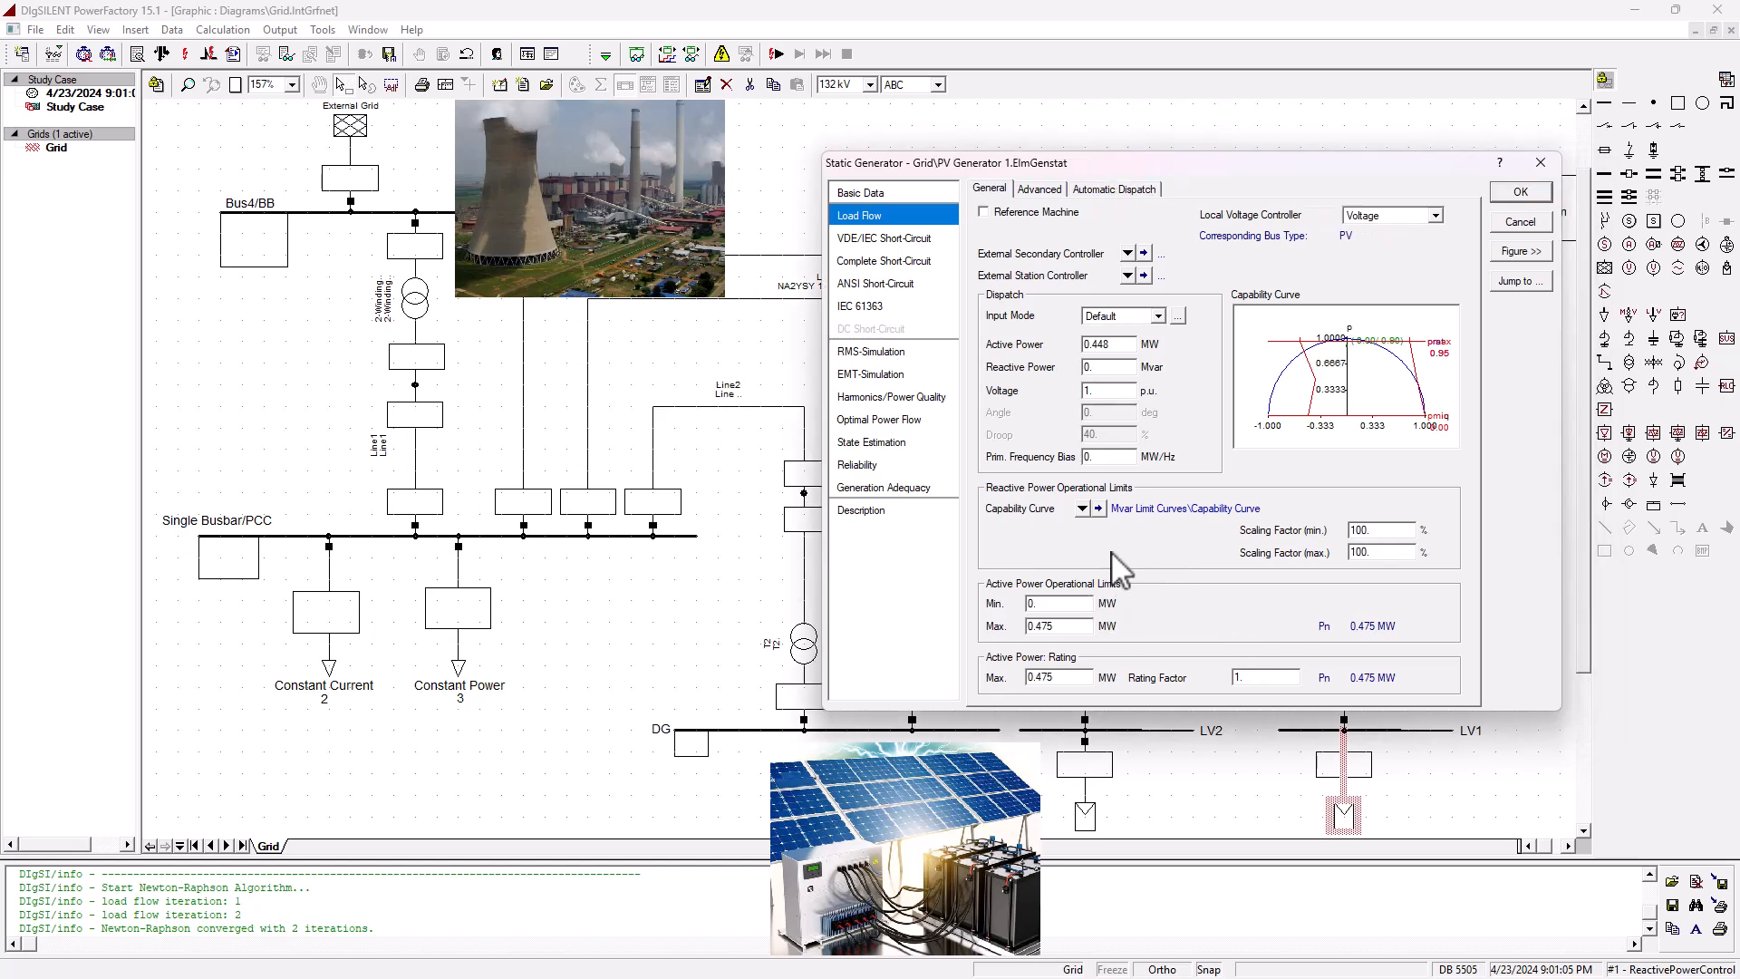
- Create a new capability curve in the Mvar Limit Curves library for PV Generator 1, saving the pending changes to the existing curve
click(1082, 508)
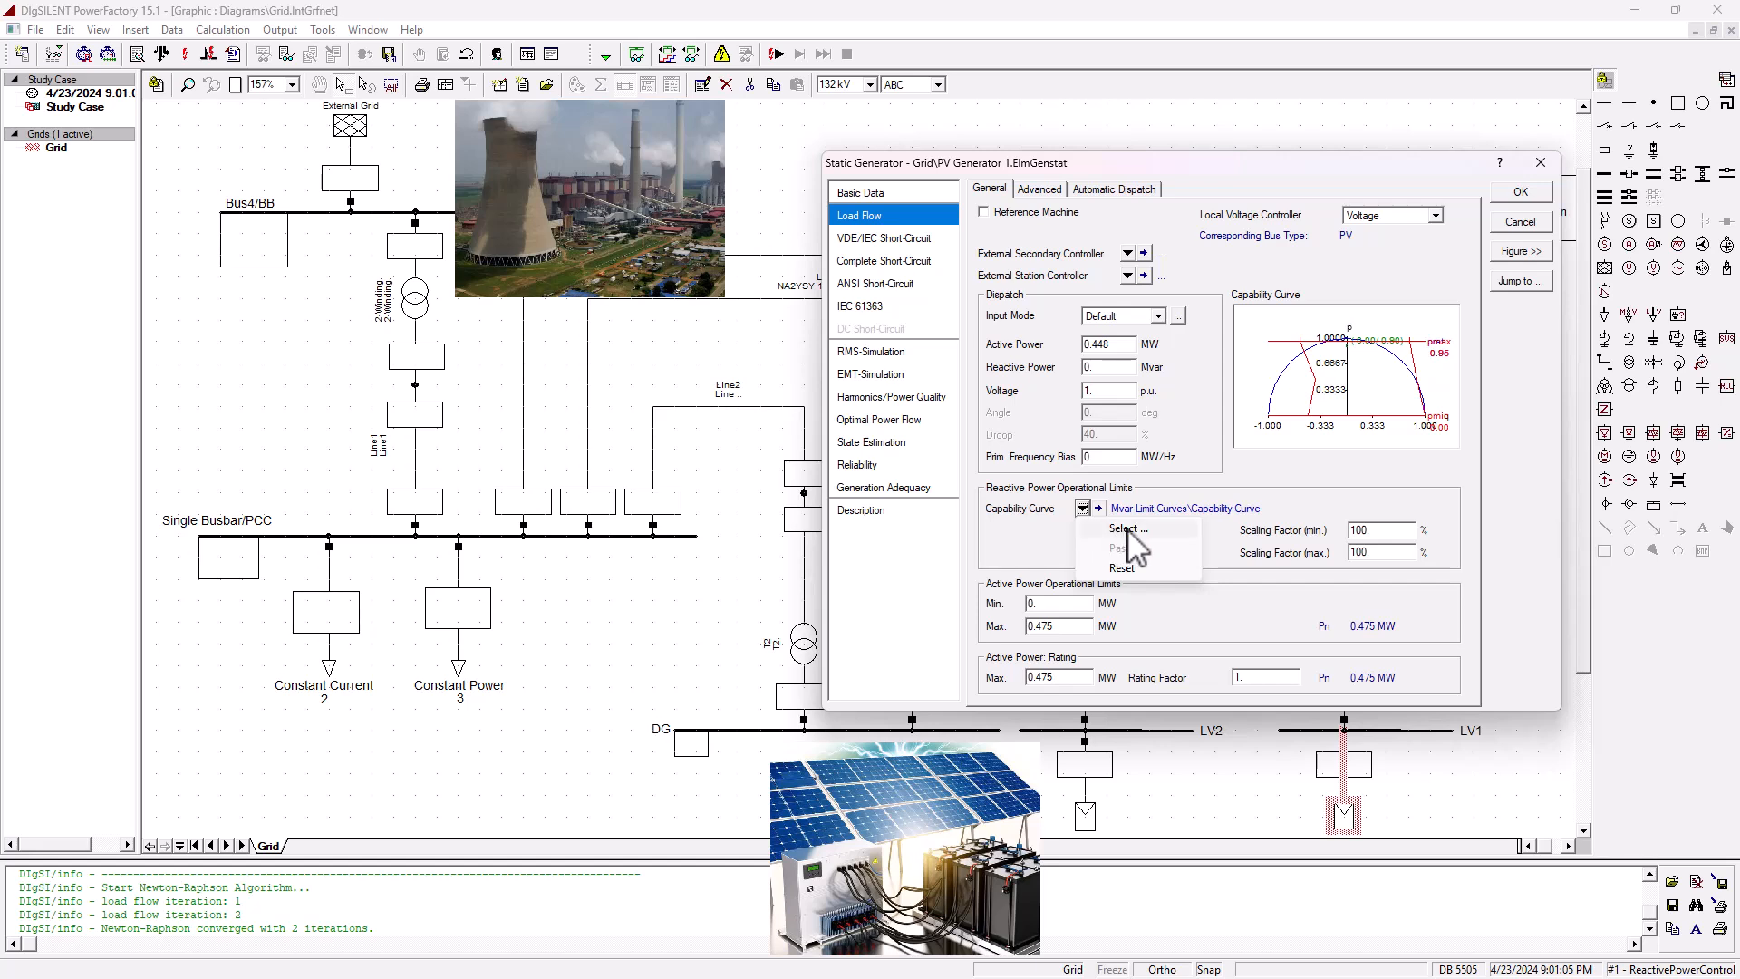
click(1127, 529)
drag(963, 542, 1297, 393)
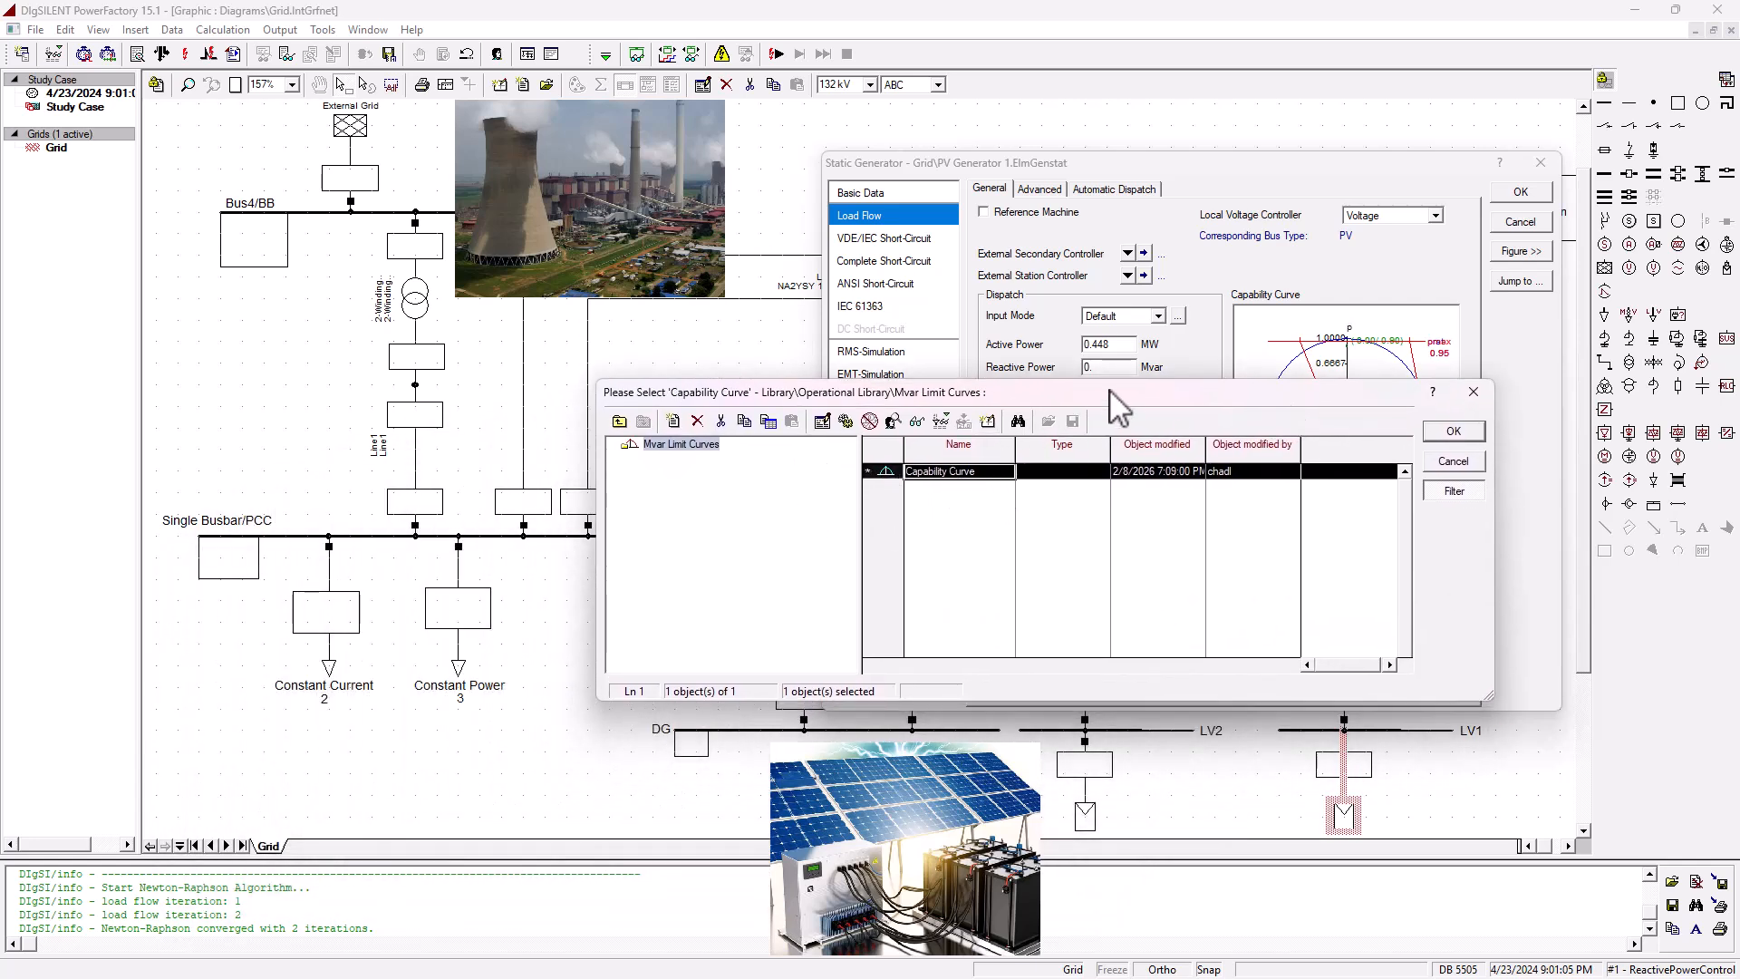
drag(1113, 394, 745, 410)
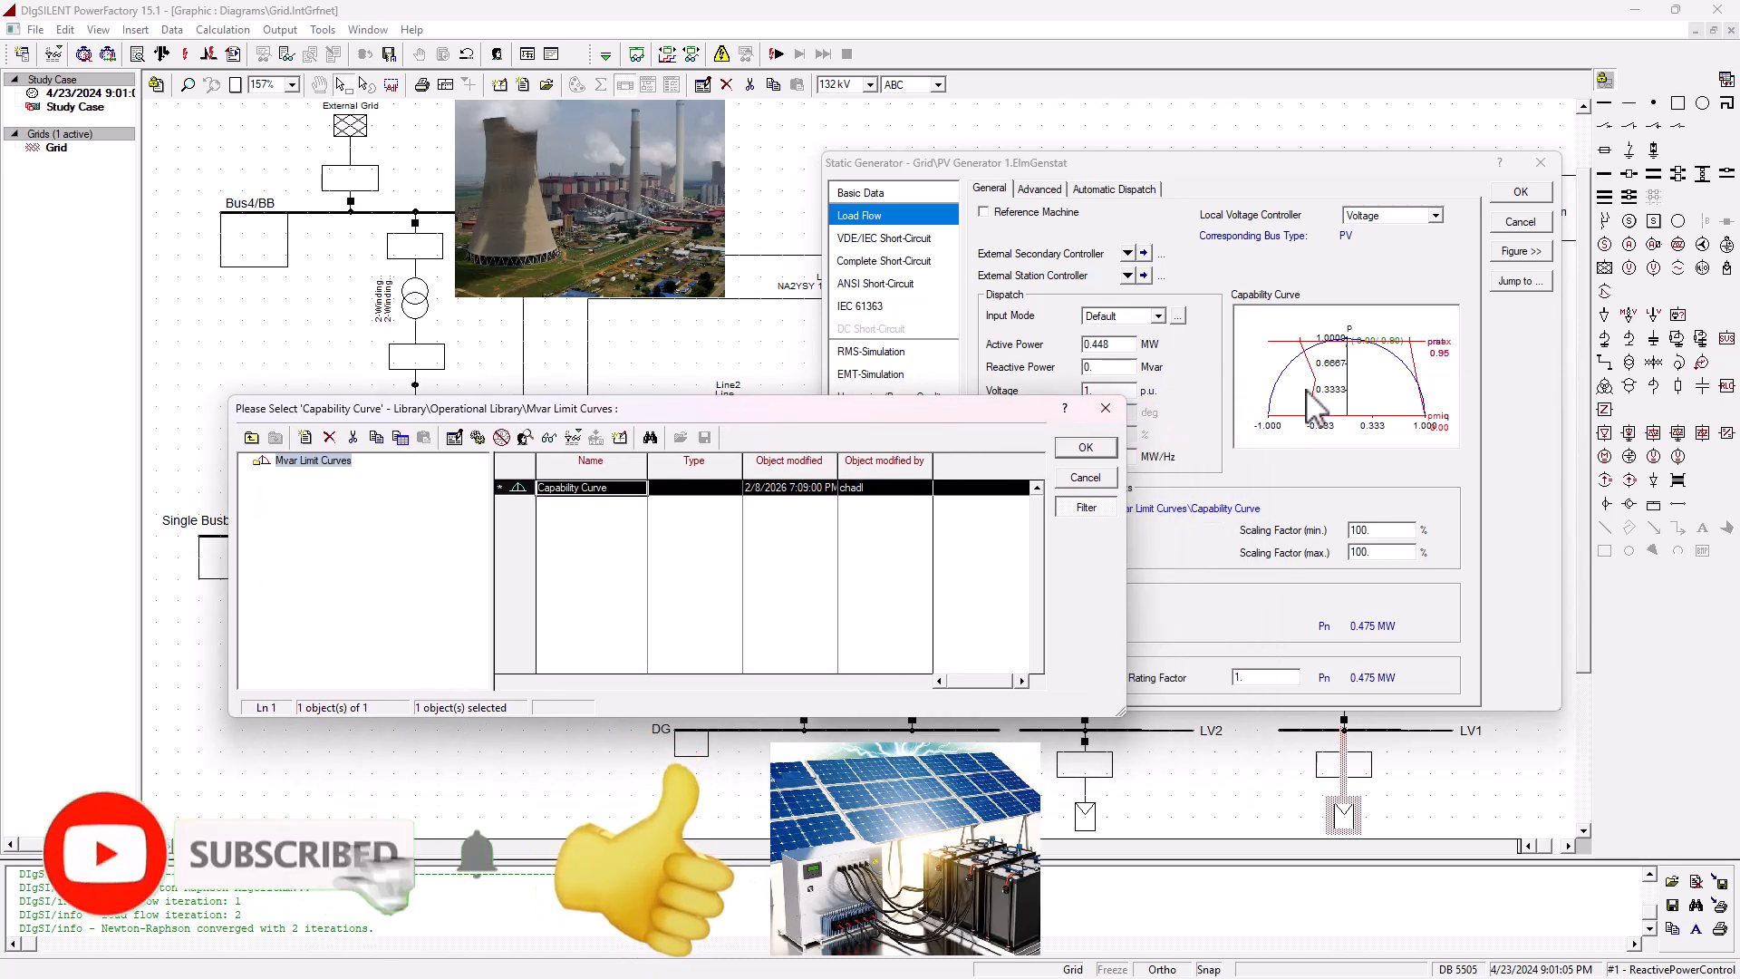
drag(976, 420, 1322, 418)
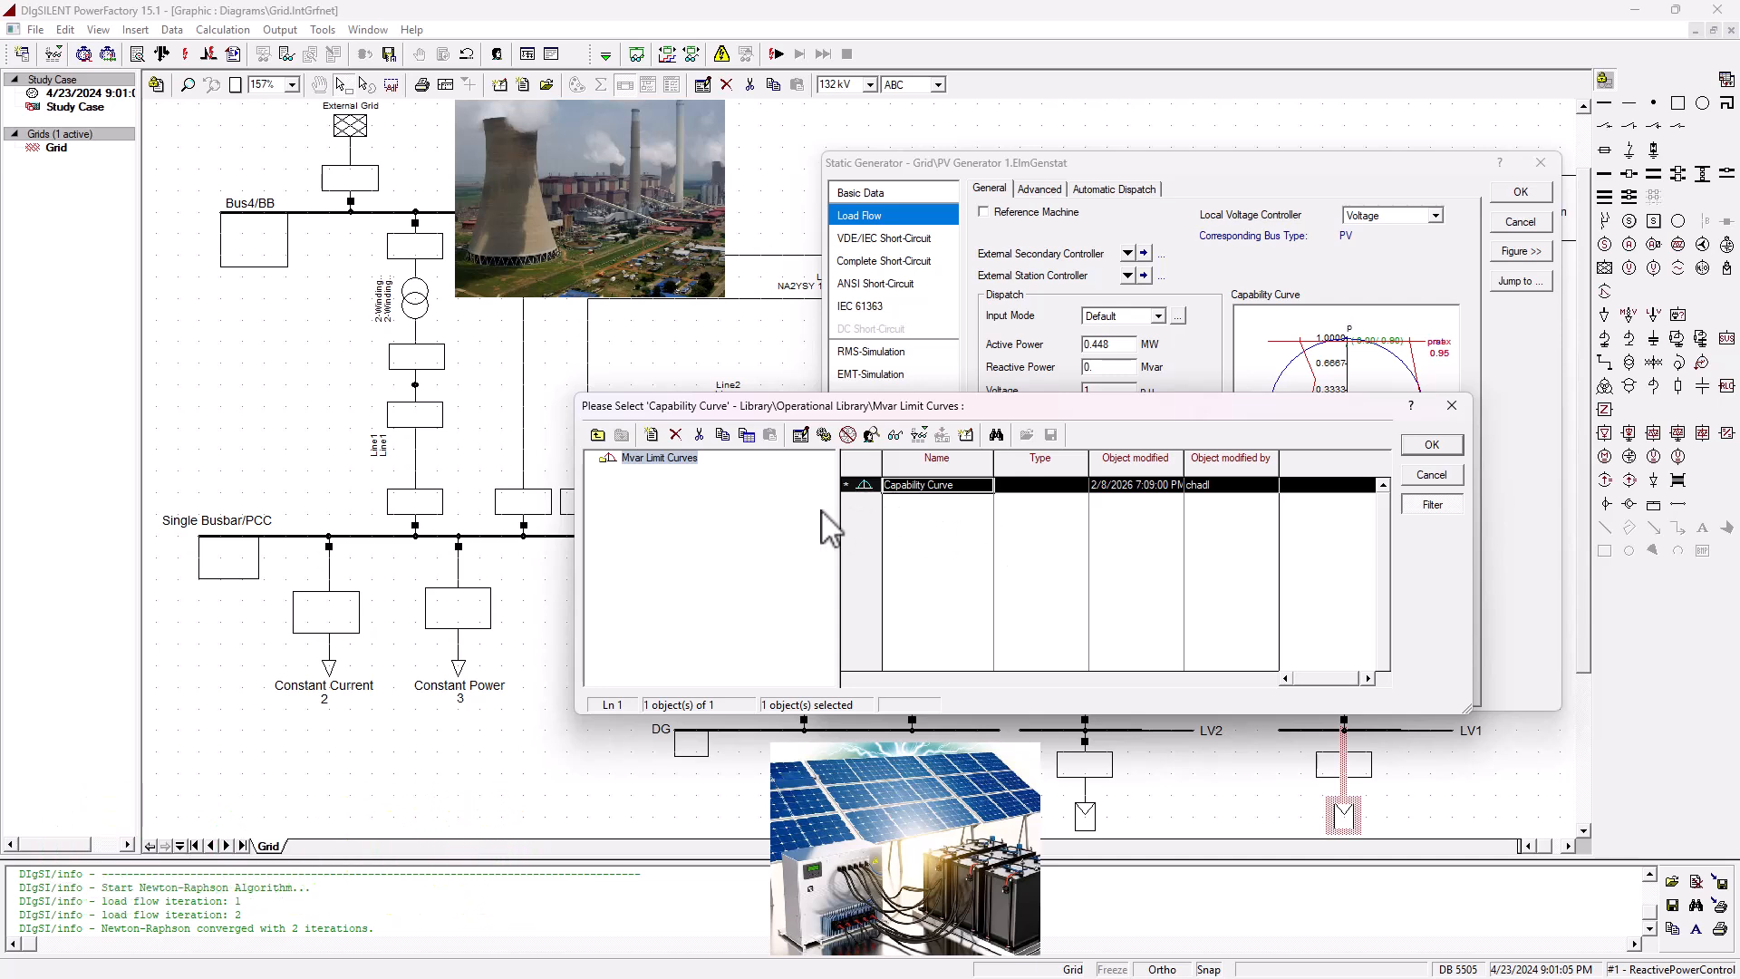
click(657, 436)
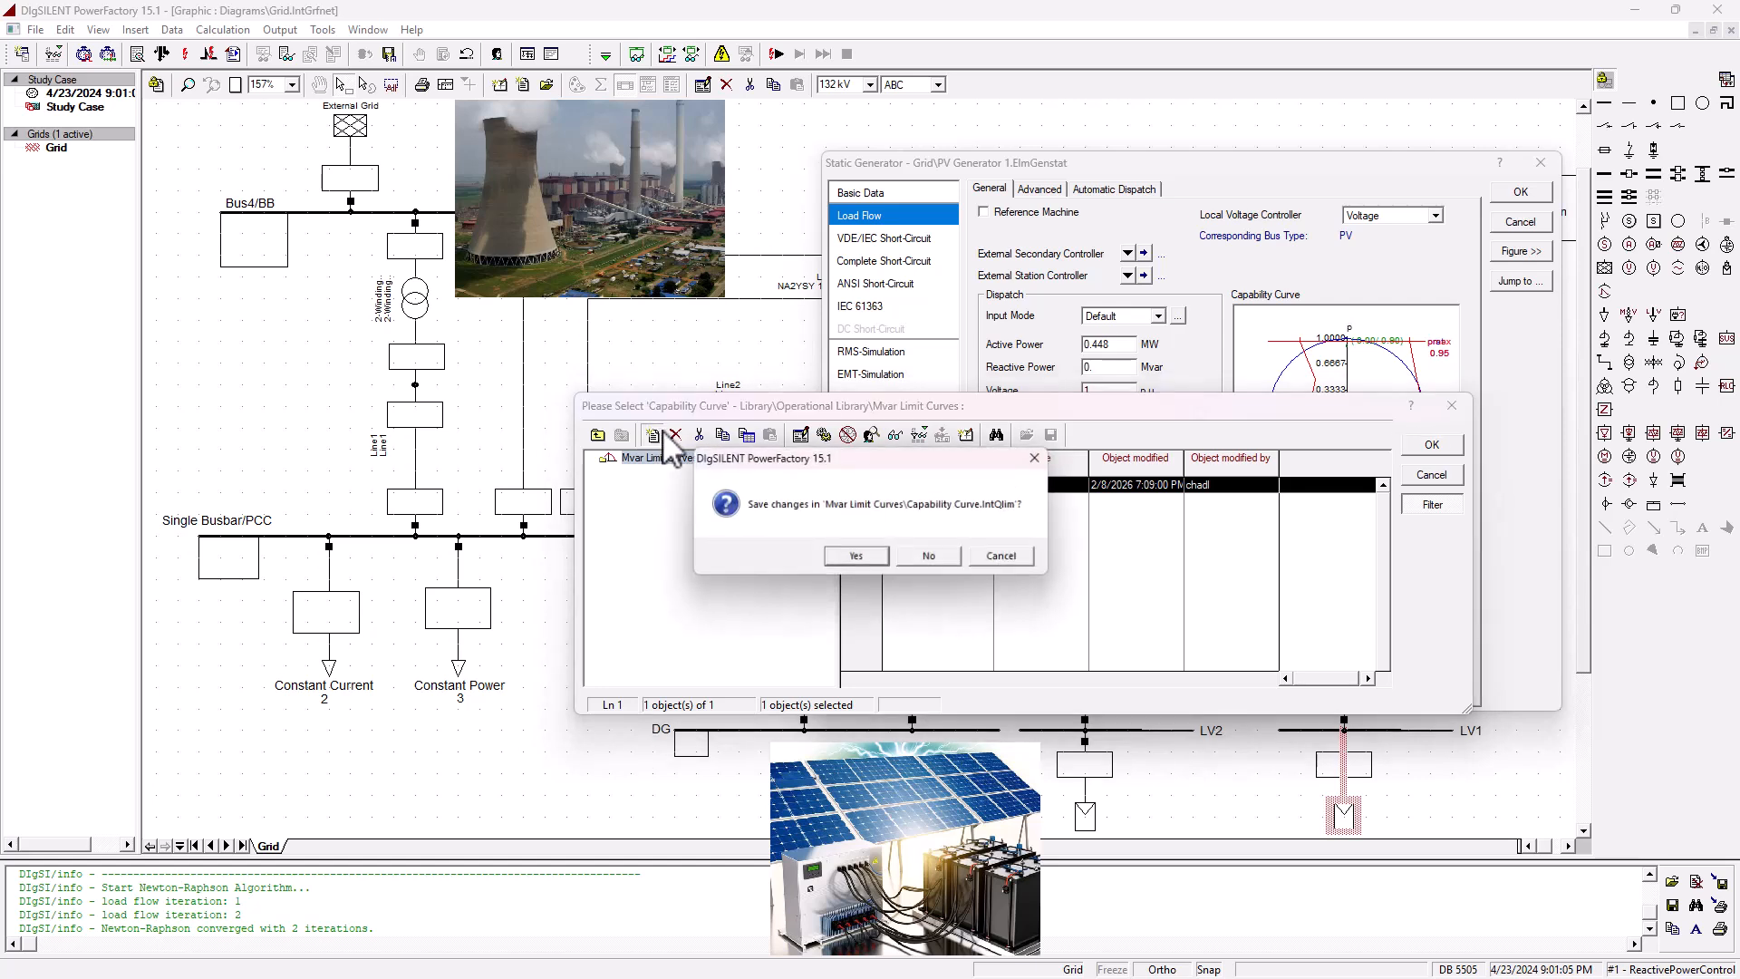
click(873, 553)
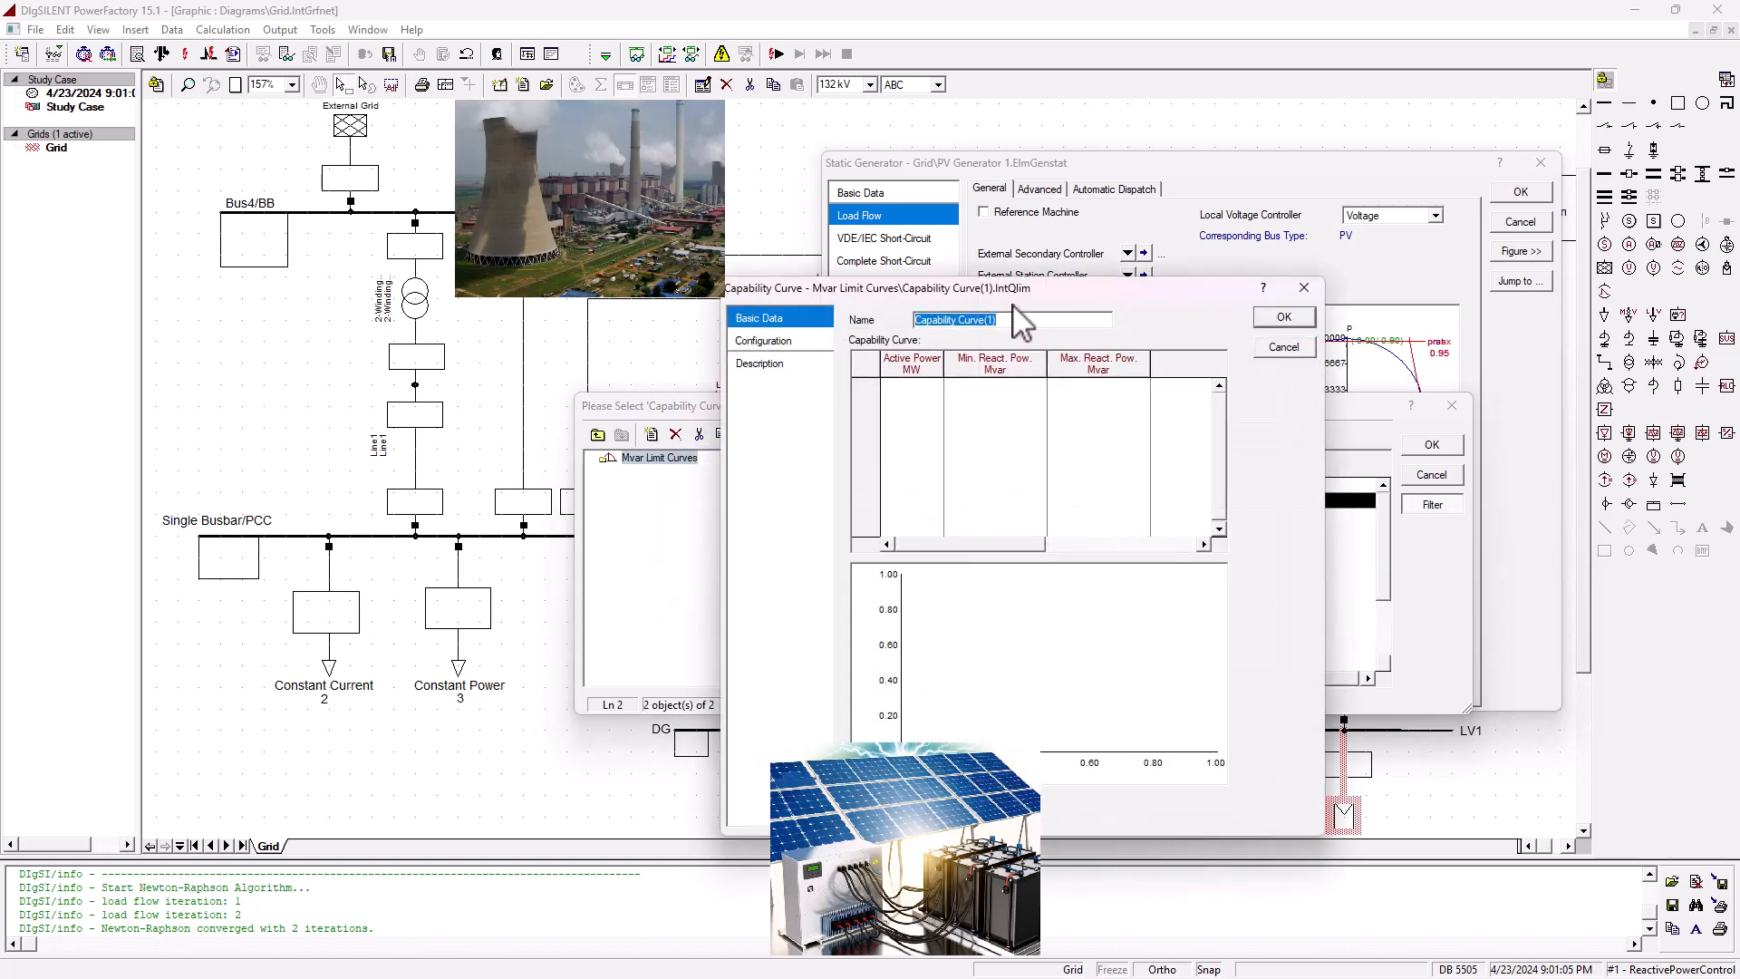
drag(1040, 294, 394, 286)
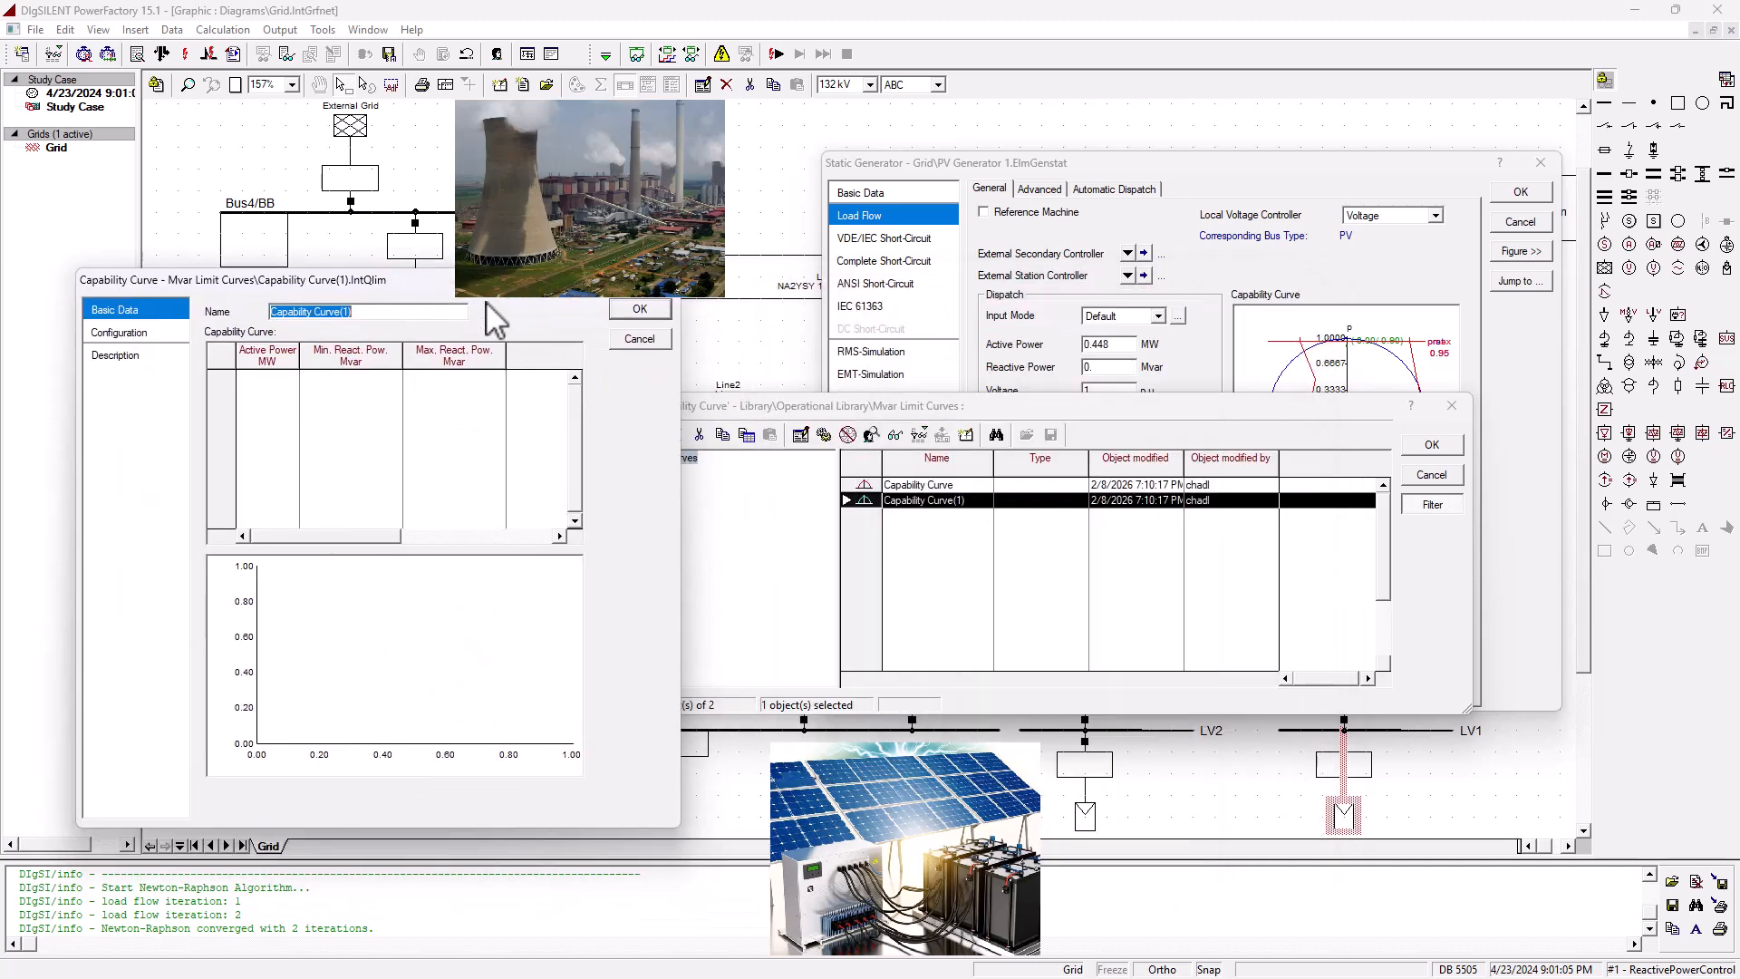
drag(295, 290, 1017, 191)
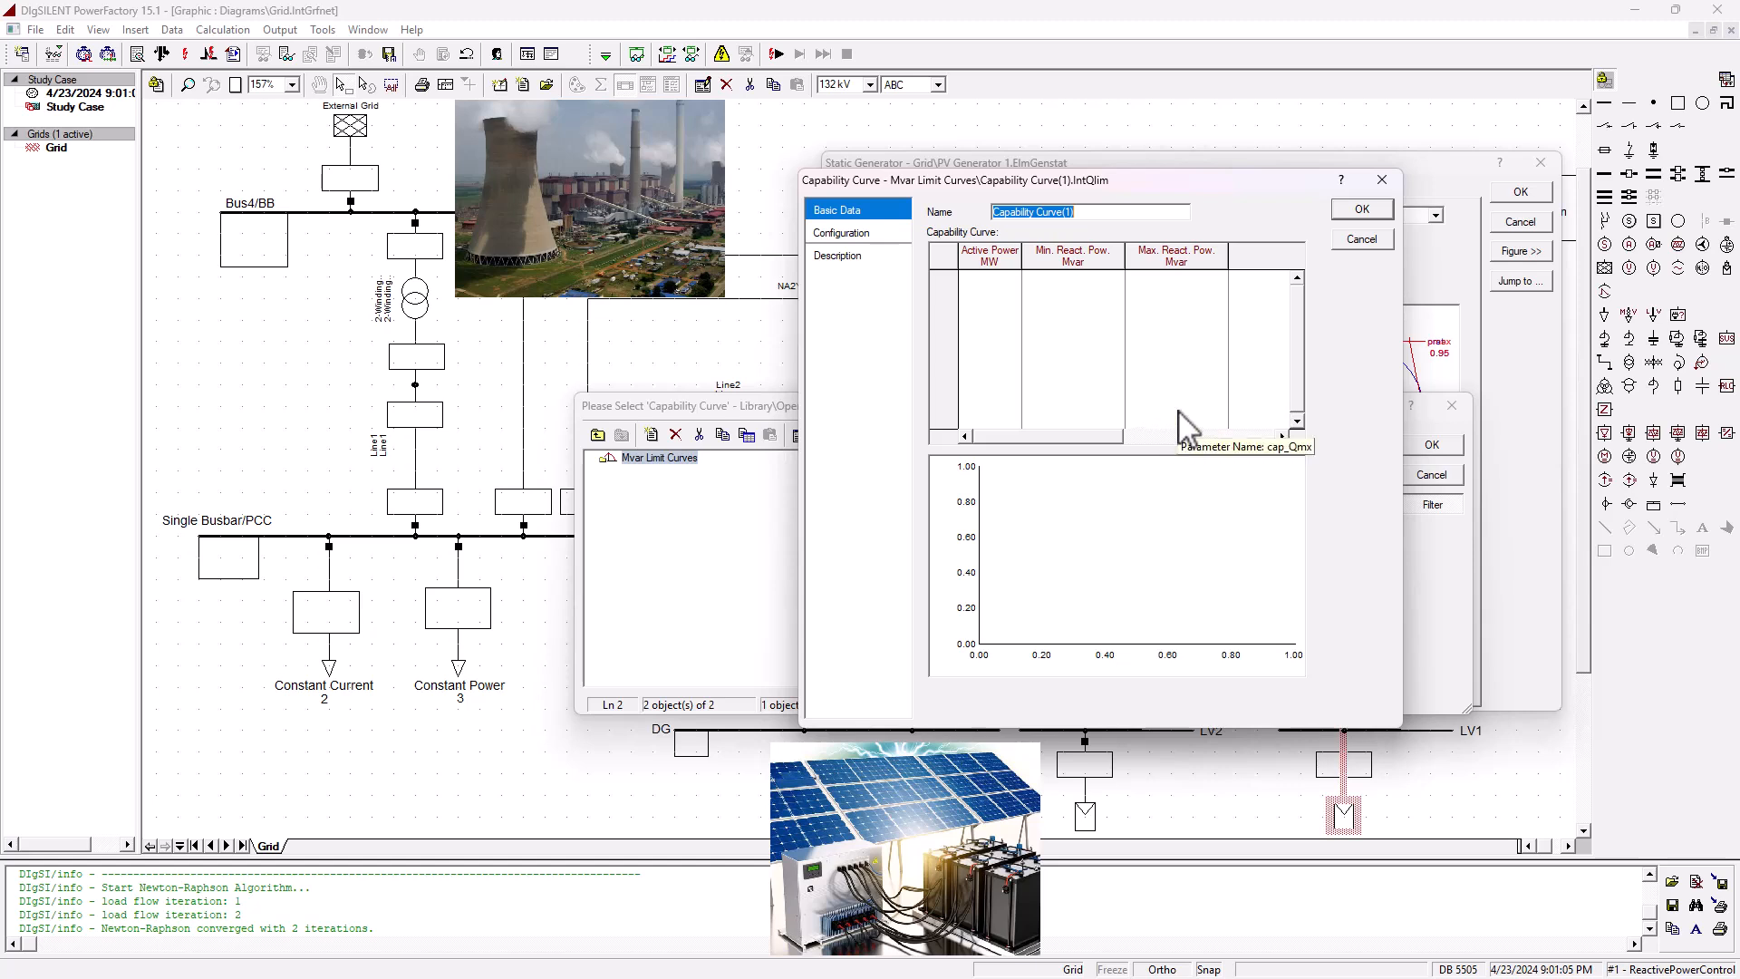
drag(1134, 179, 1107, 210)
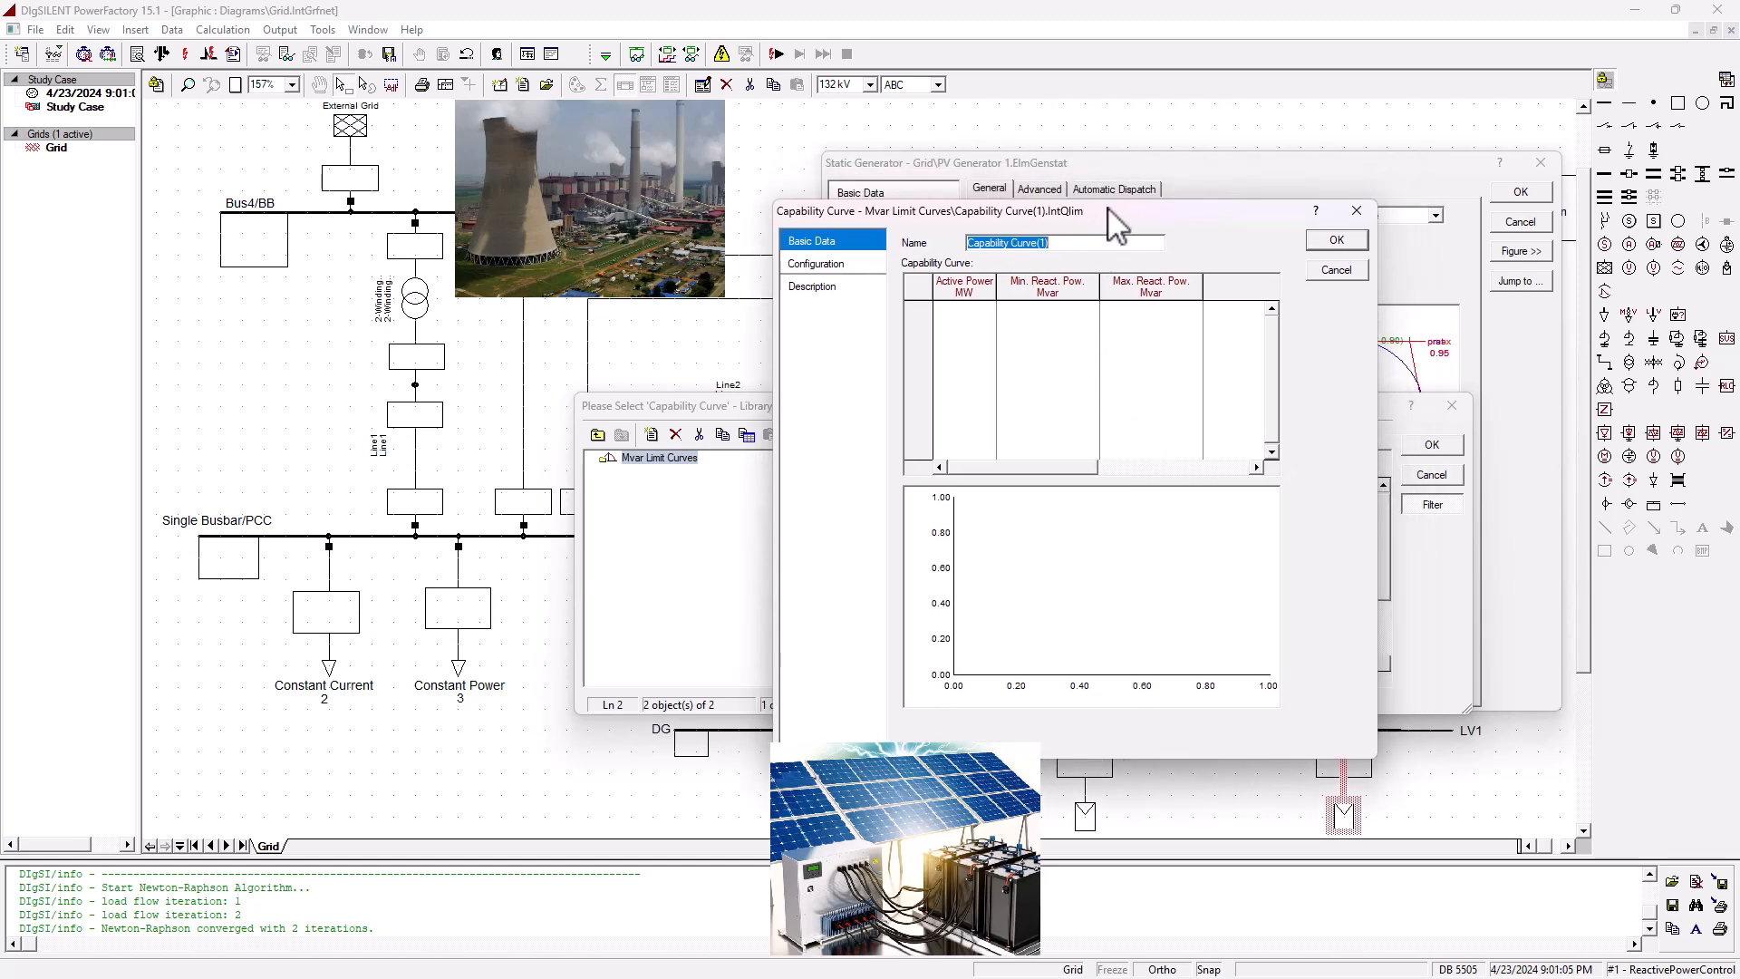
click(1187, 344)
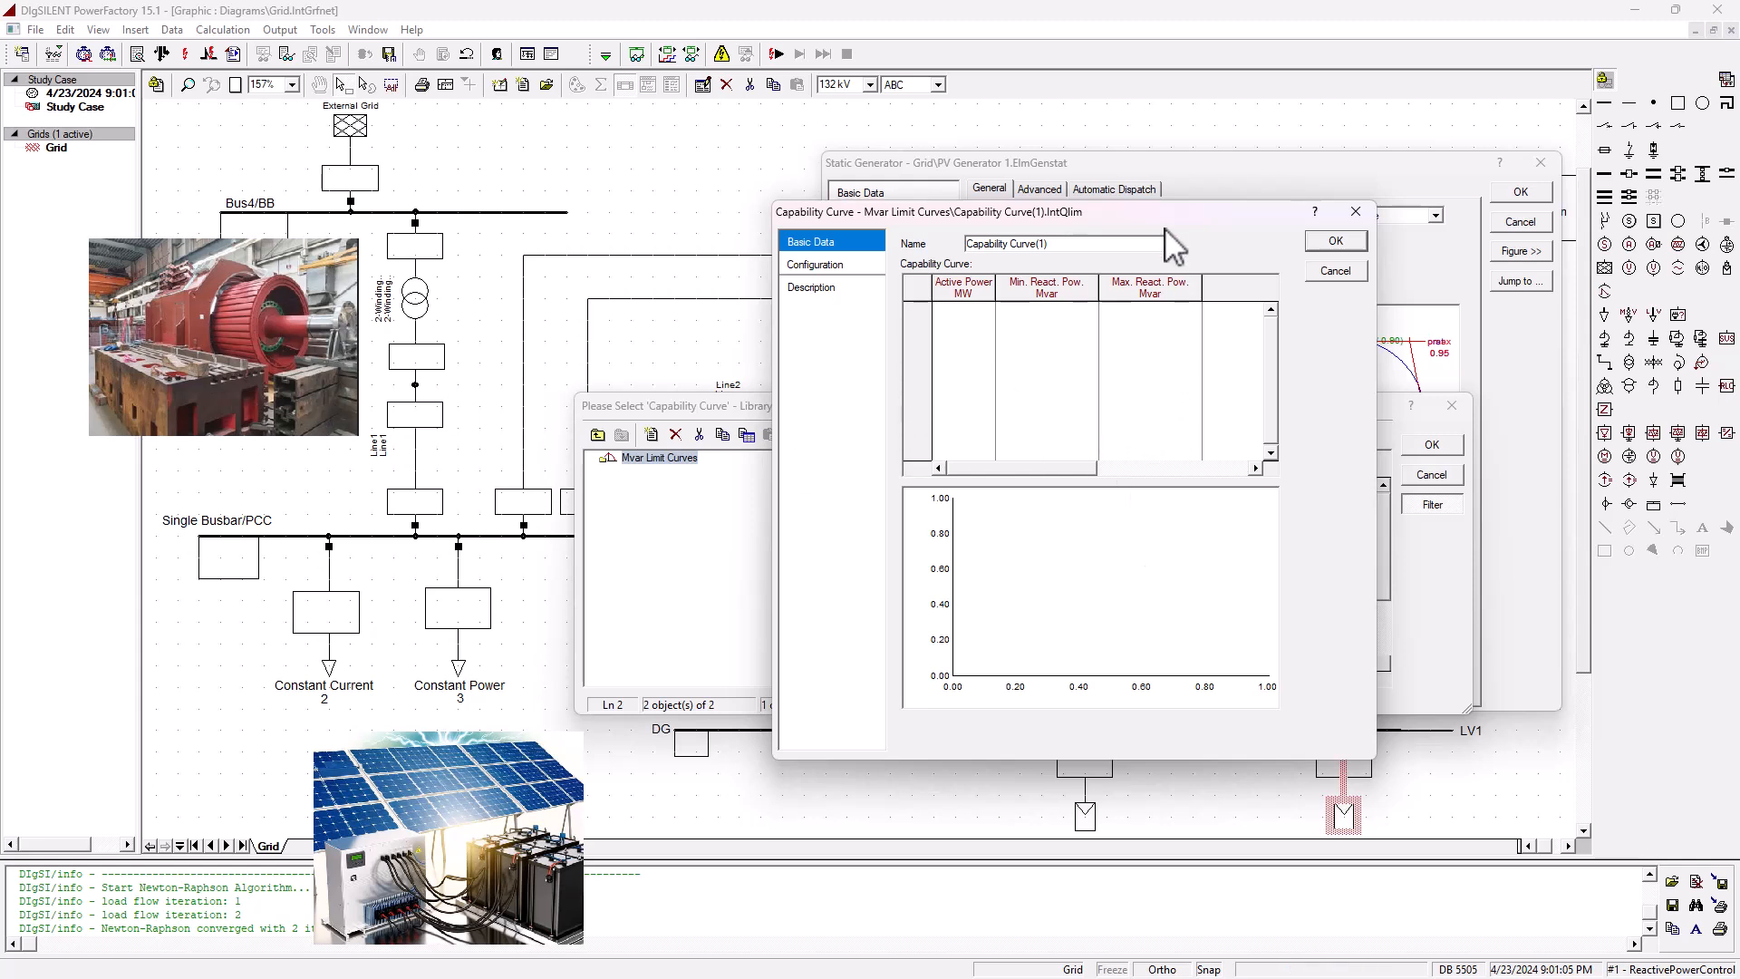
drag(1167, 234, 795, 209)
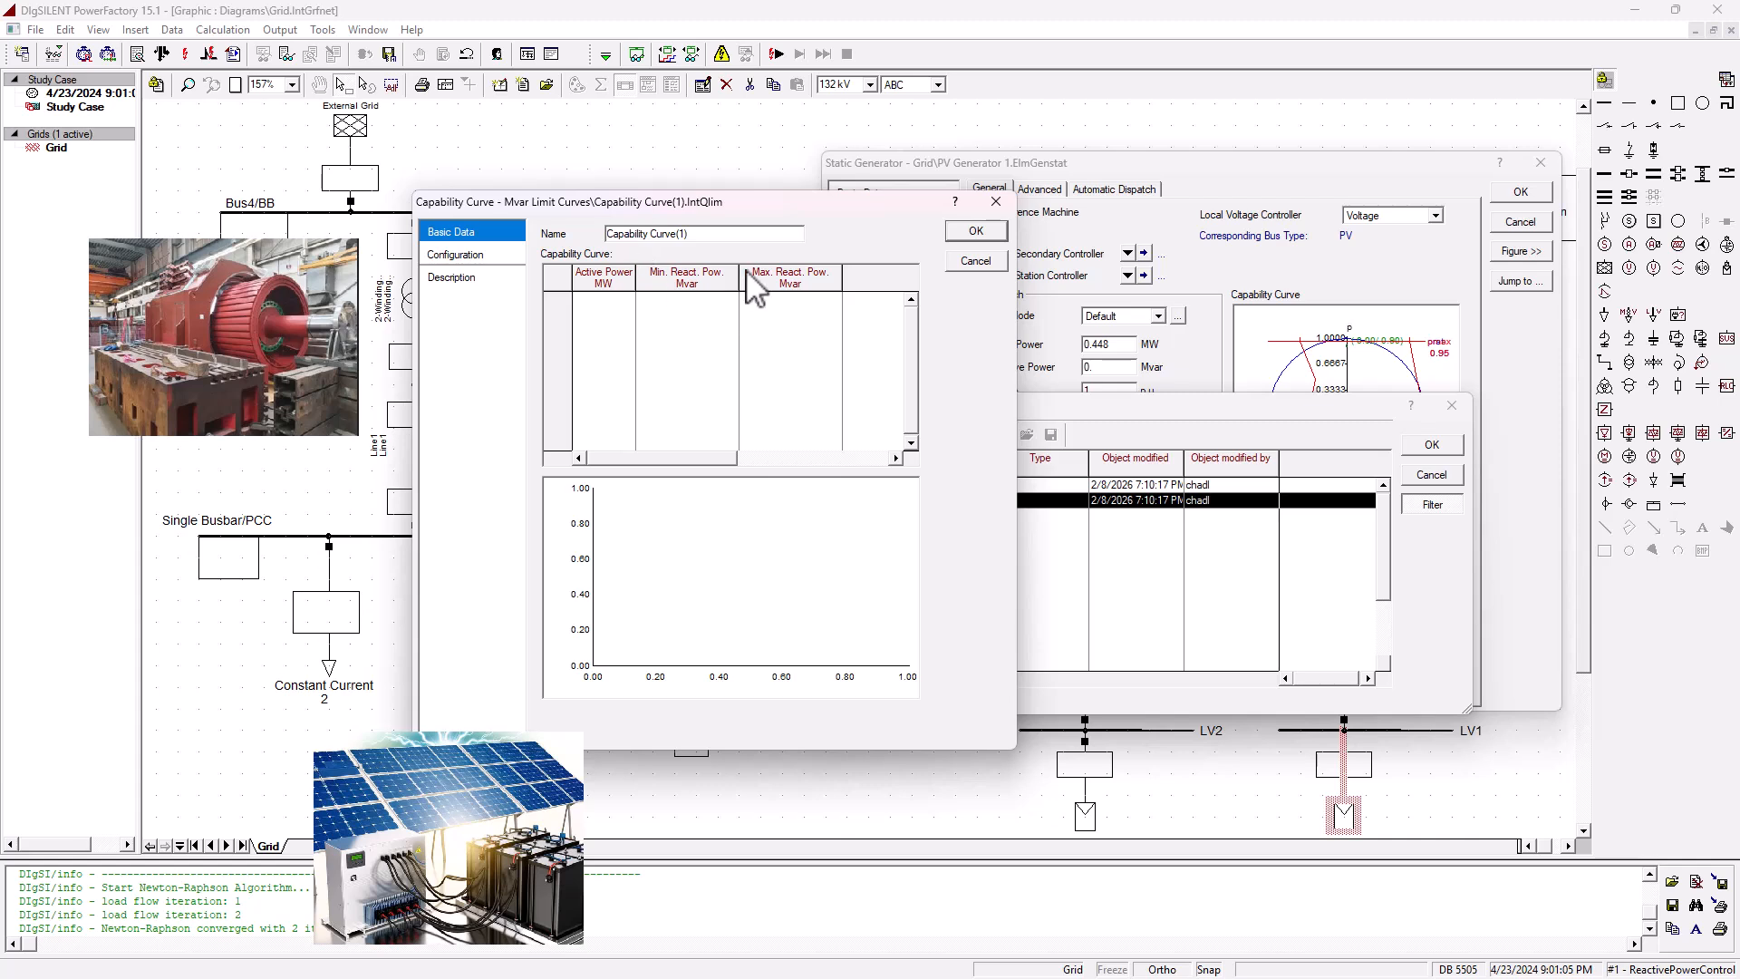
drag(769, 210, 1019, 271)
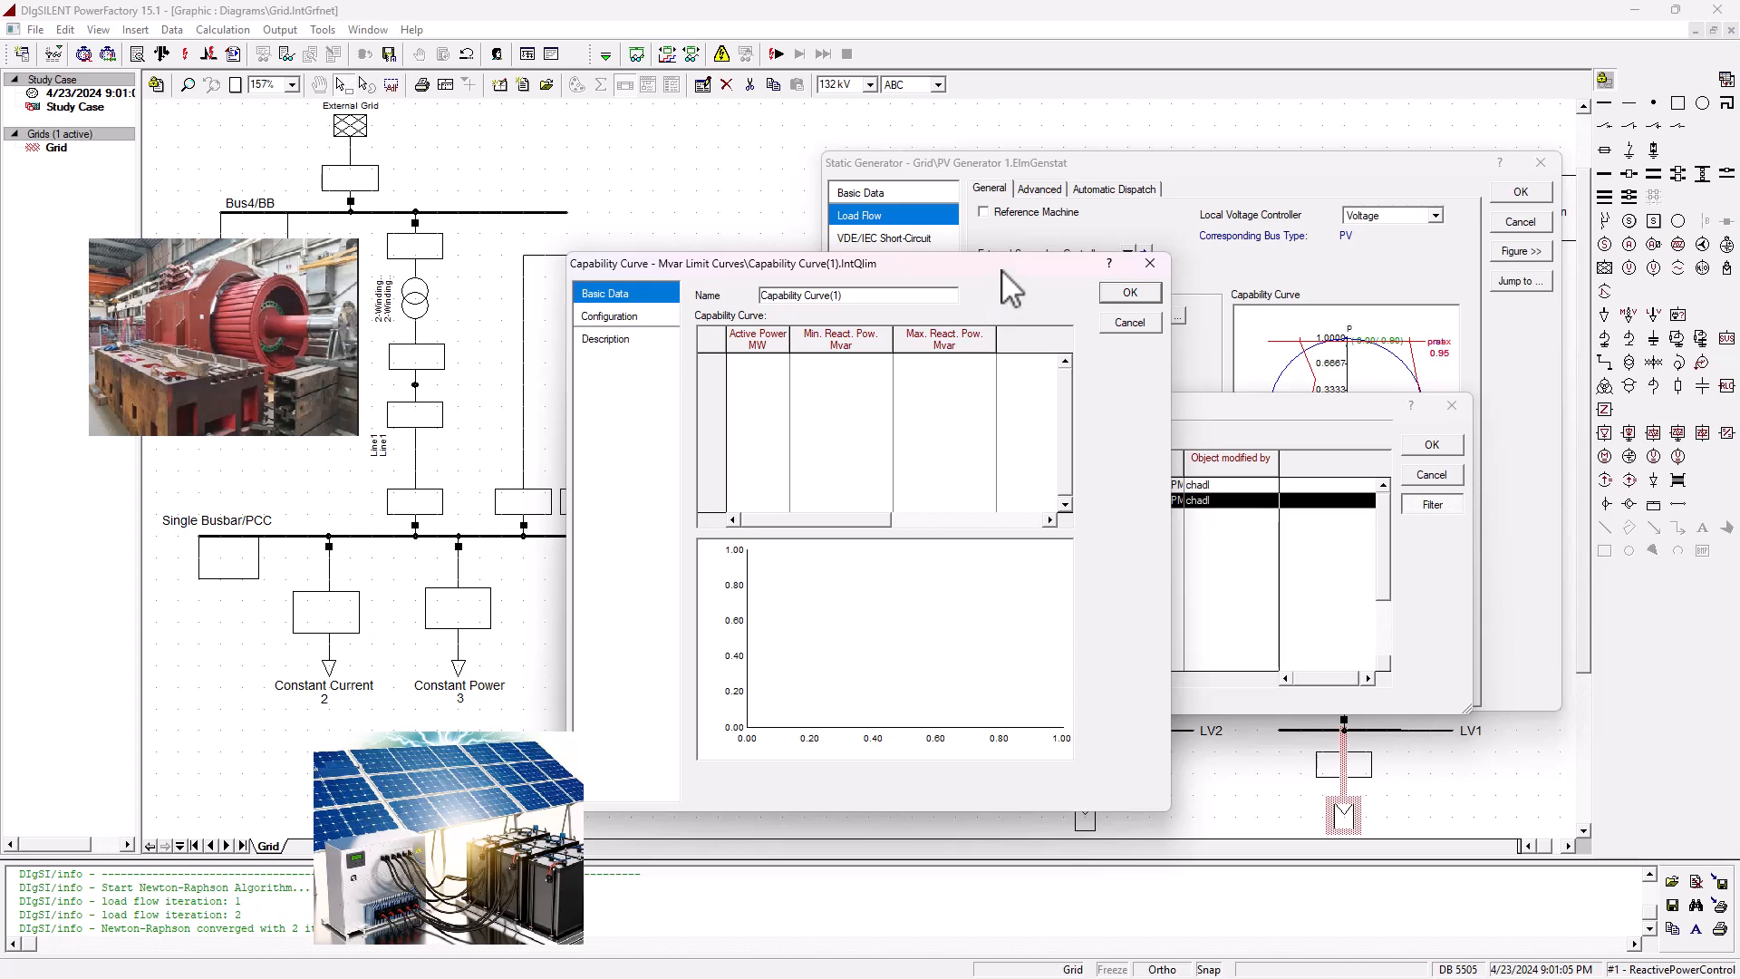
drag(997, 272, 922, 224)
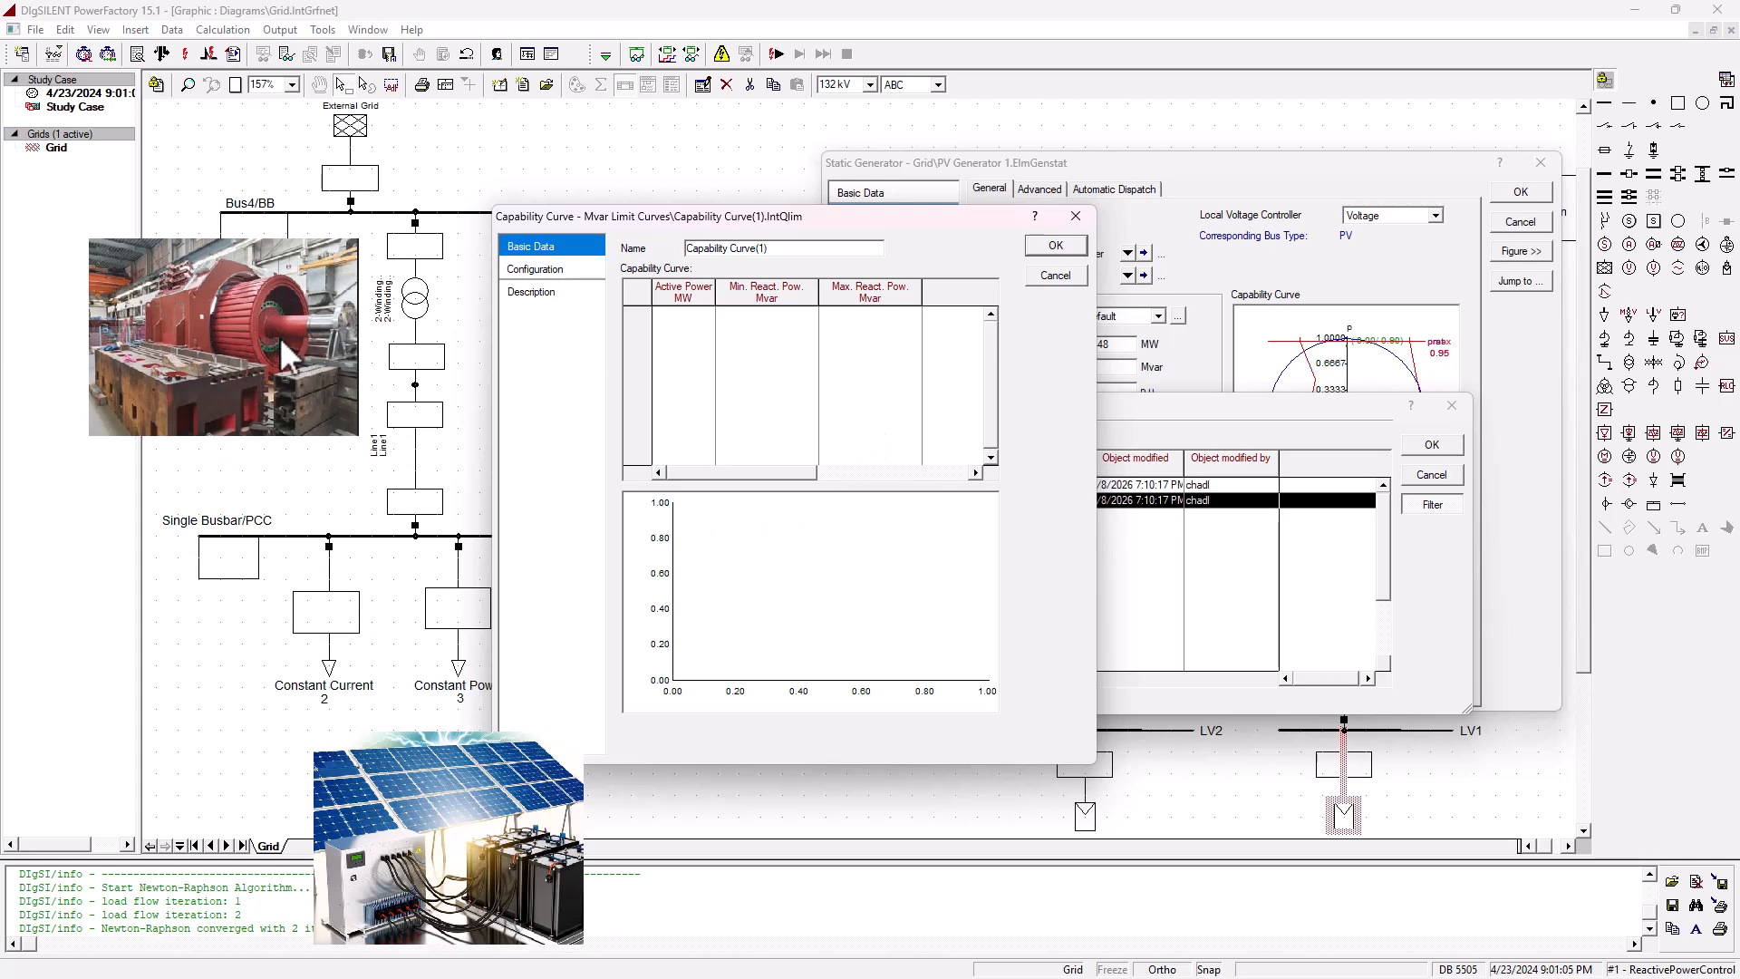
drag(926, 225, 864, 197)
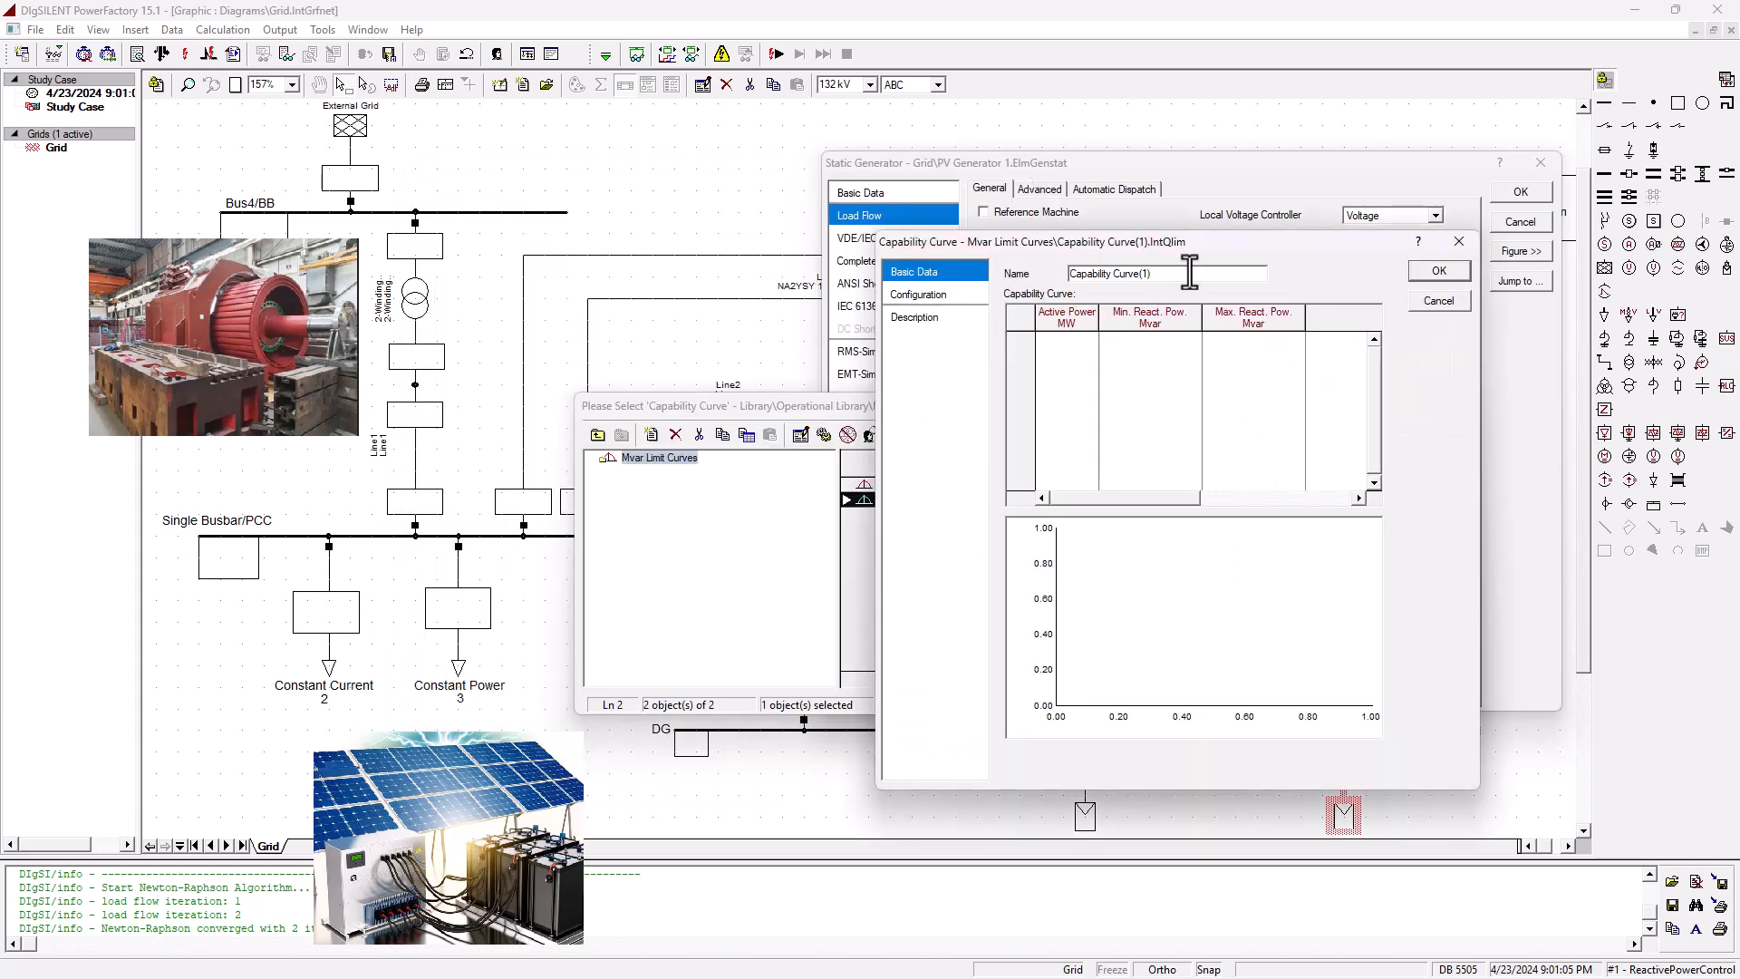
- Name the new capability curve PV_0.5MVA_Aggressive
click(1189, 272)
text(PV_0.5MVA_Aggressive)
drag(1242, 241, 514, 188)
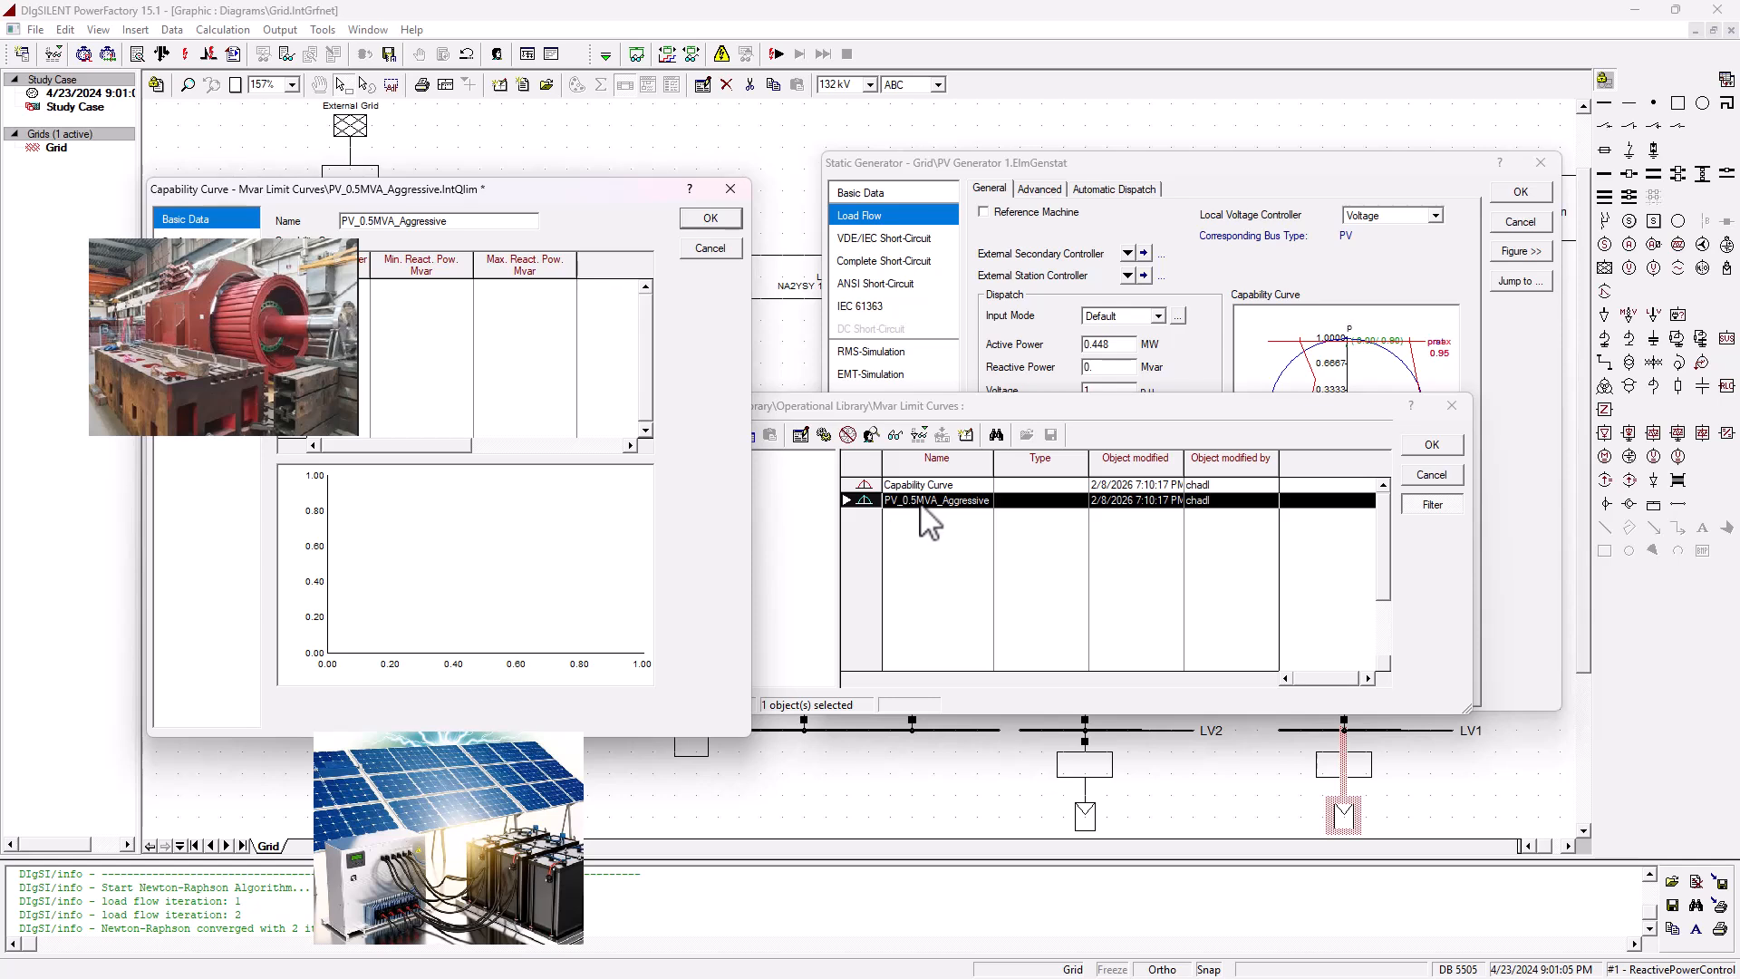
drag(566, 188, 1158, 156)
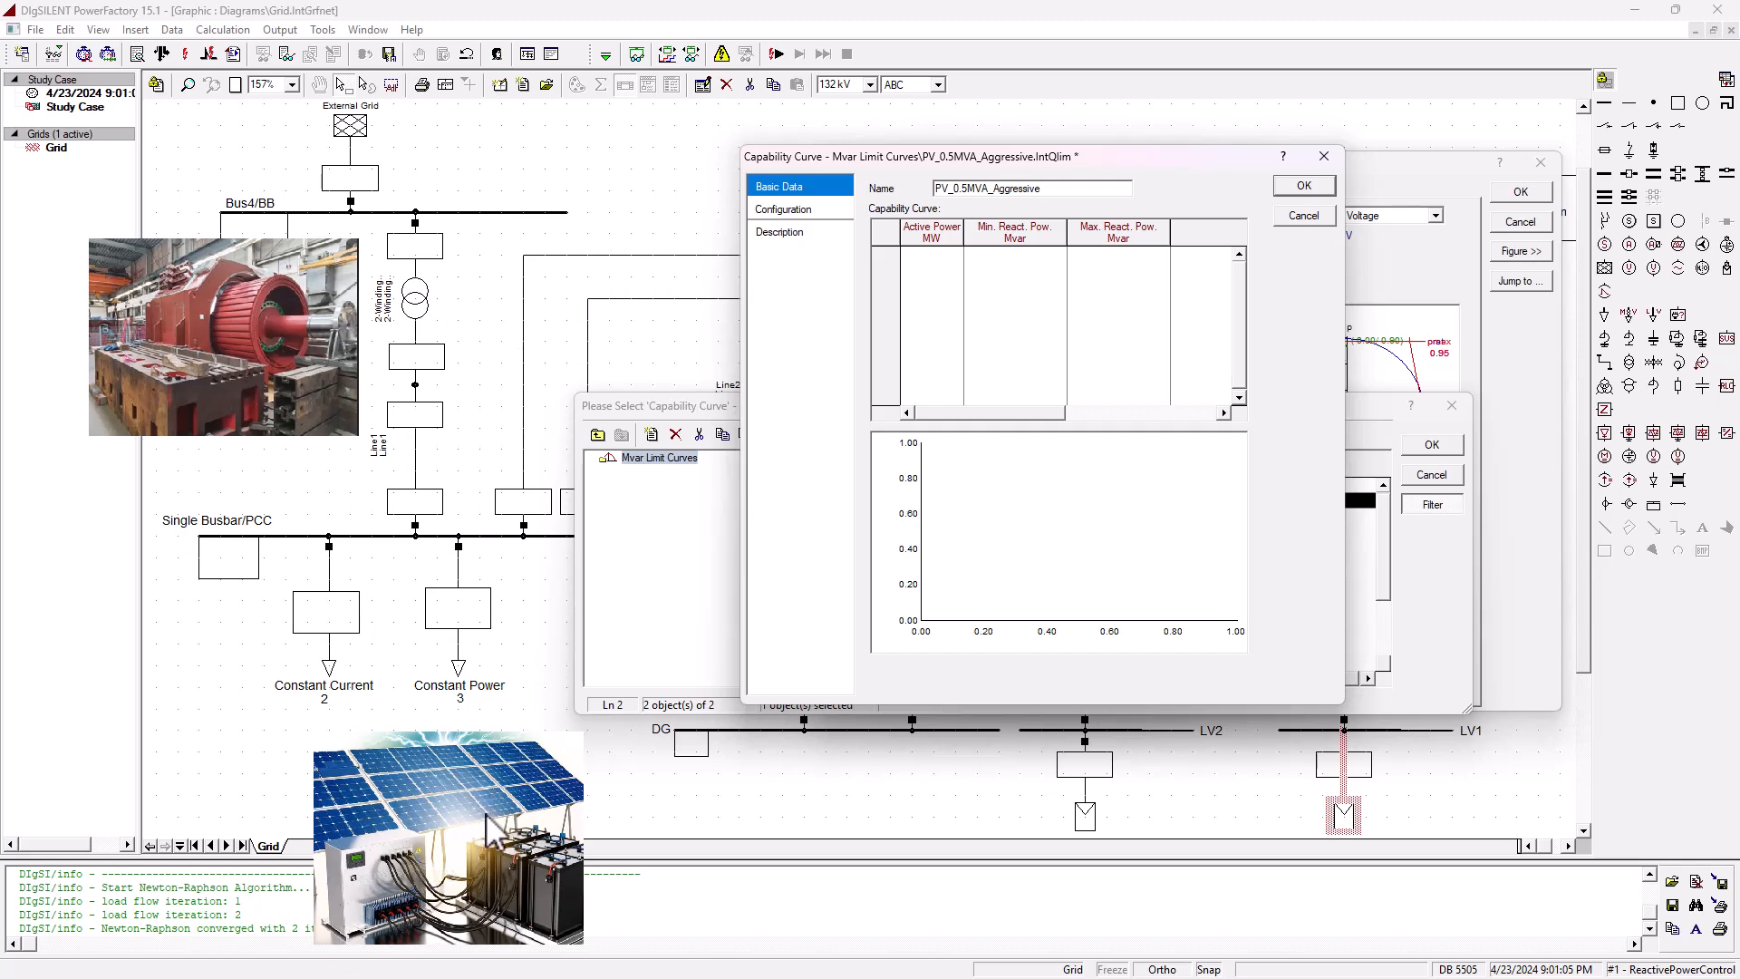
drag(1165, 163, 1066, 247)
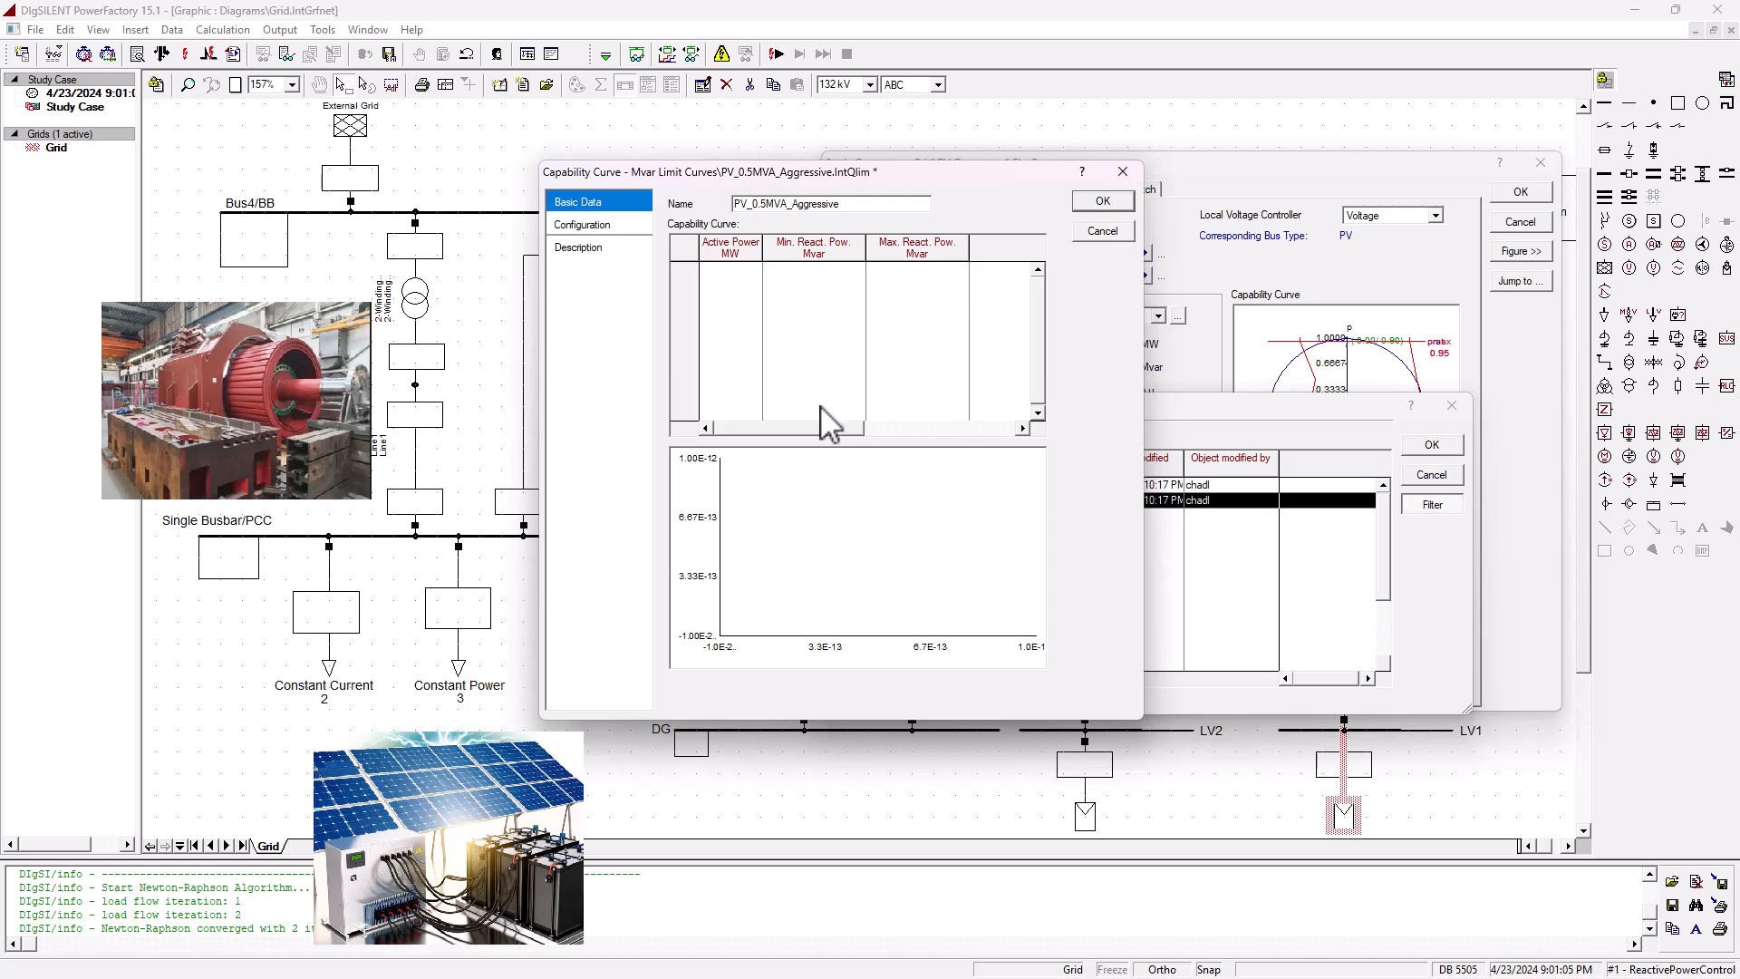
- Append one row and then five more to the empty capability curve table, giving it six rows
right_click(725, 290)
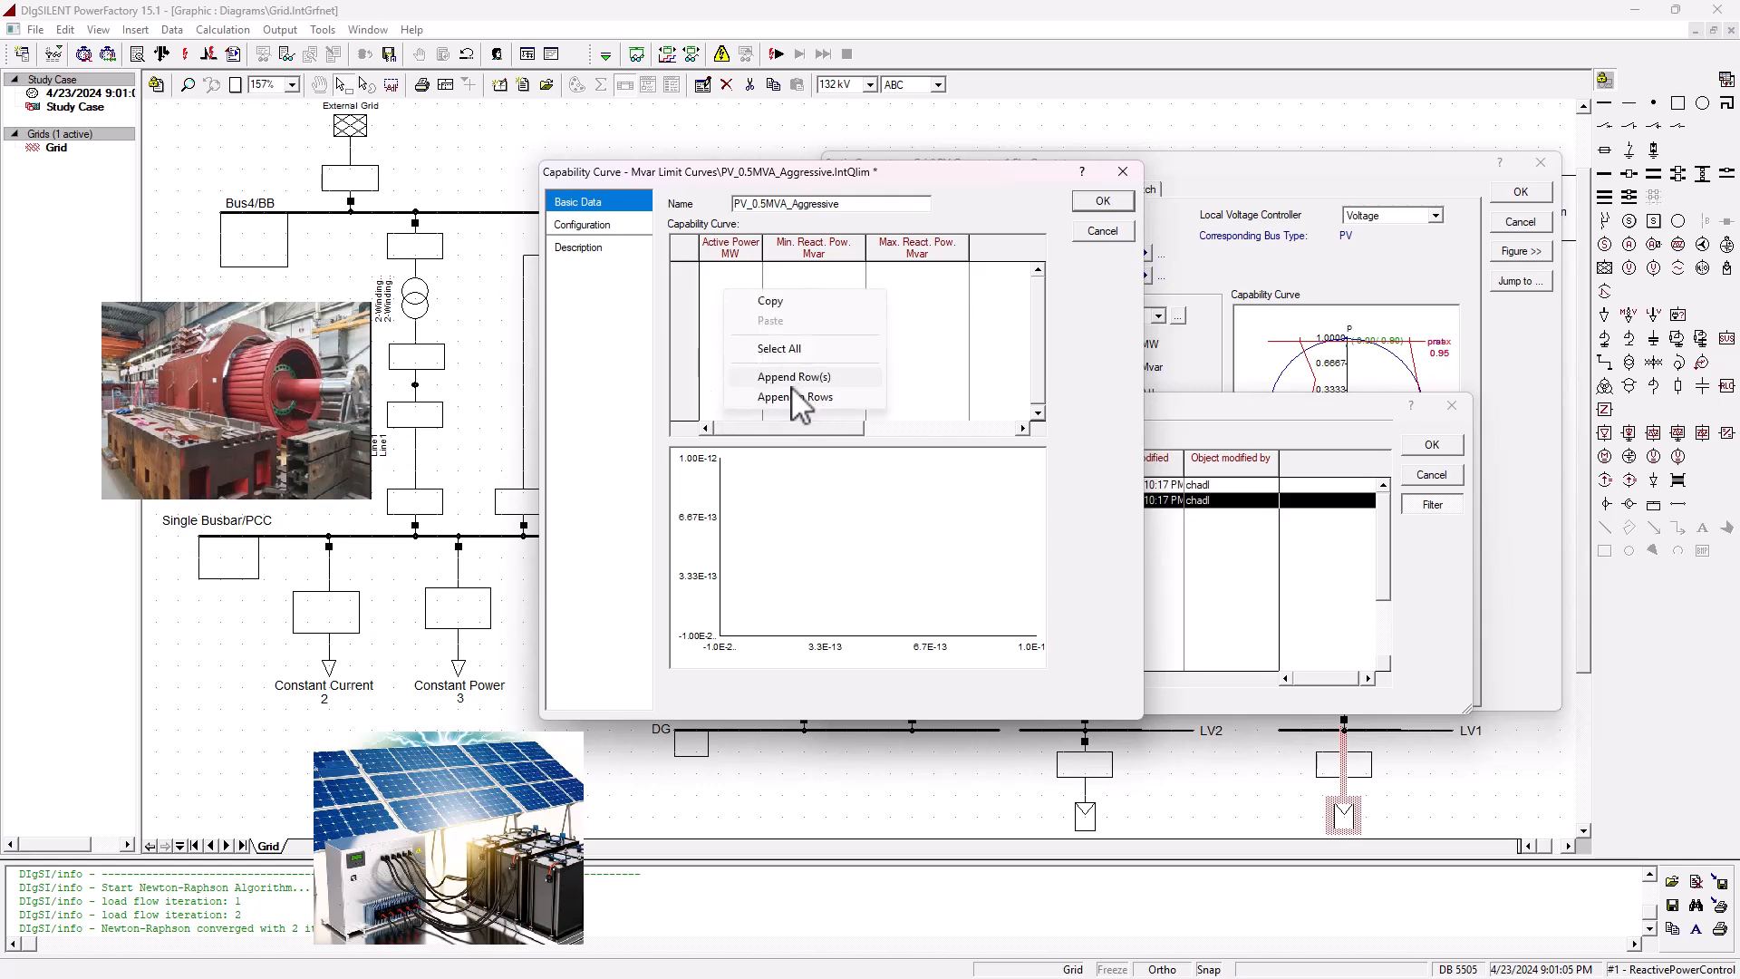
click(813, 381)
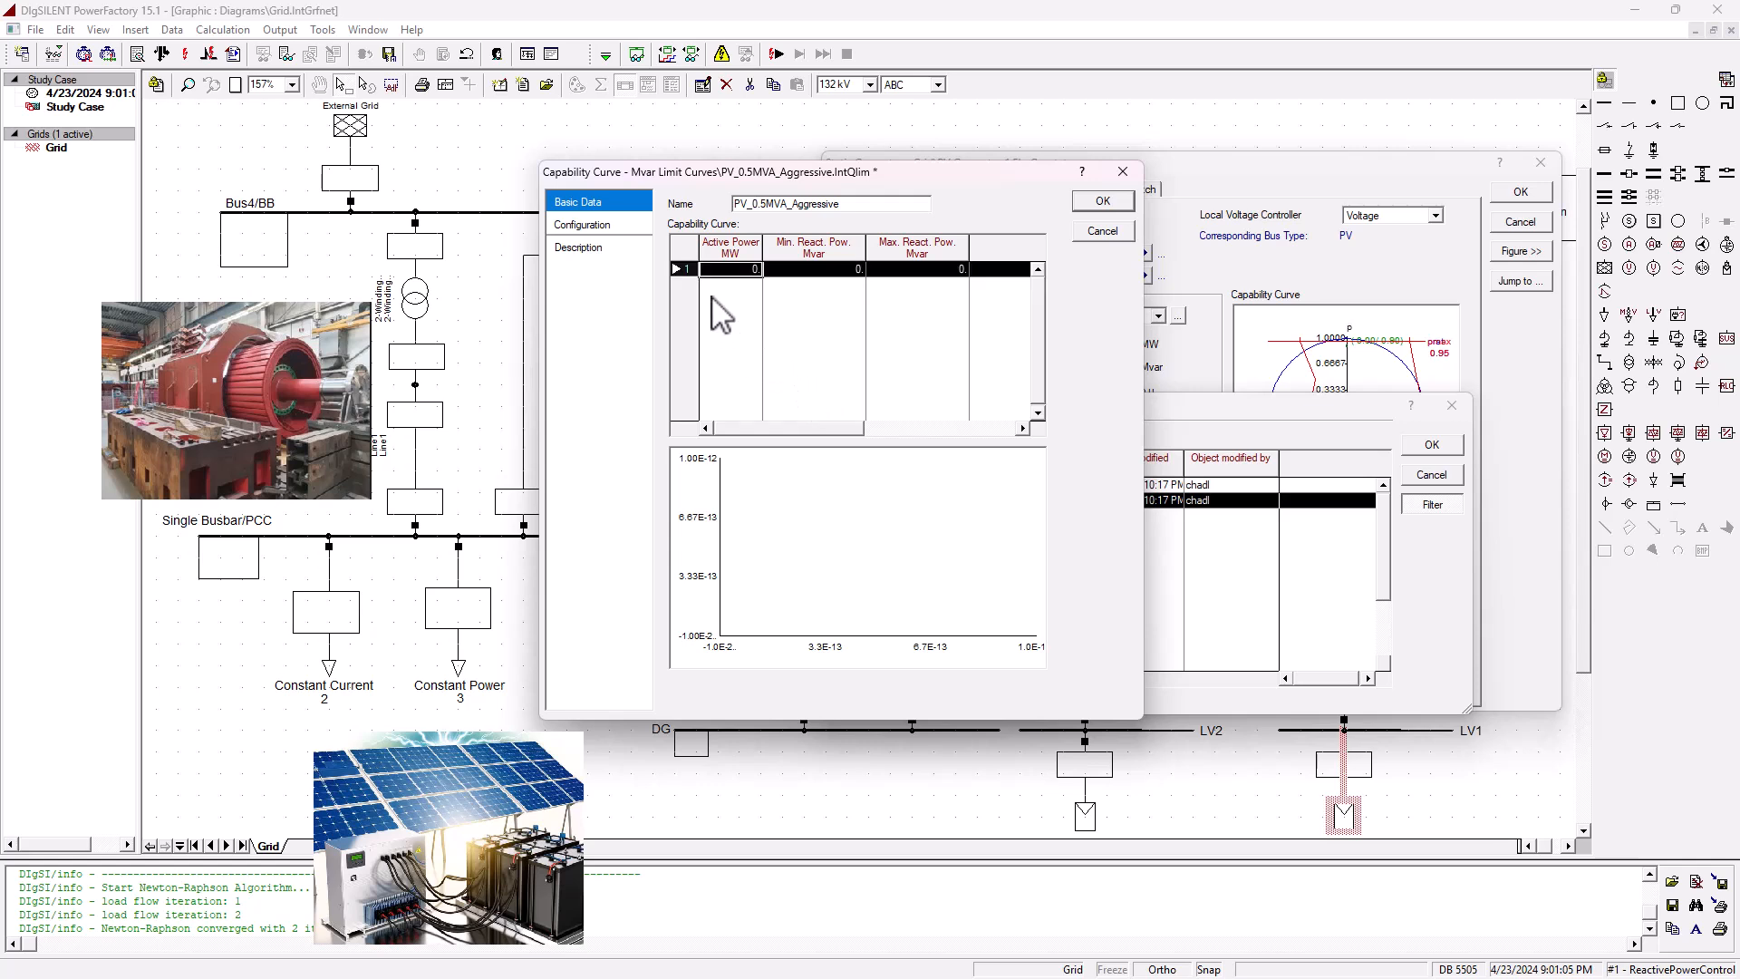
right_click(691, 299)
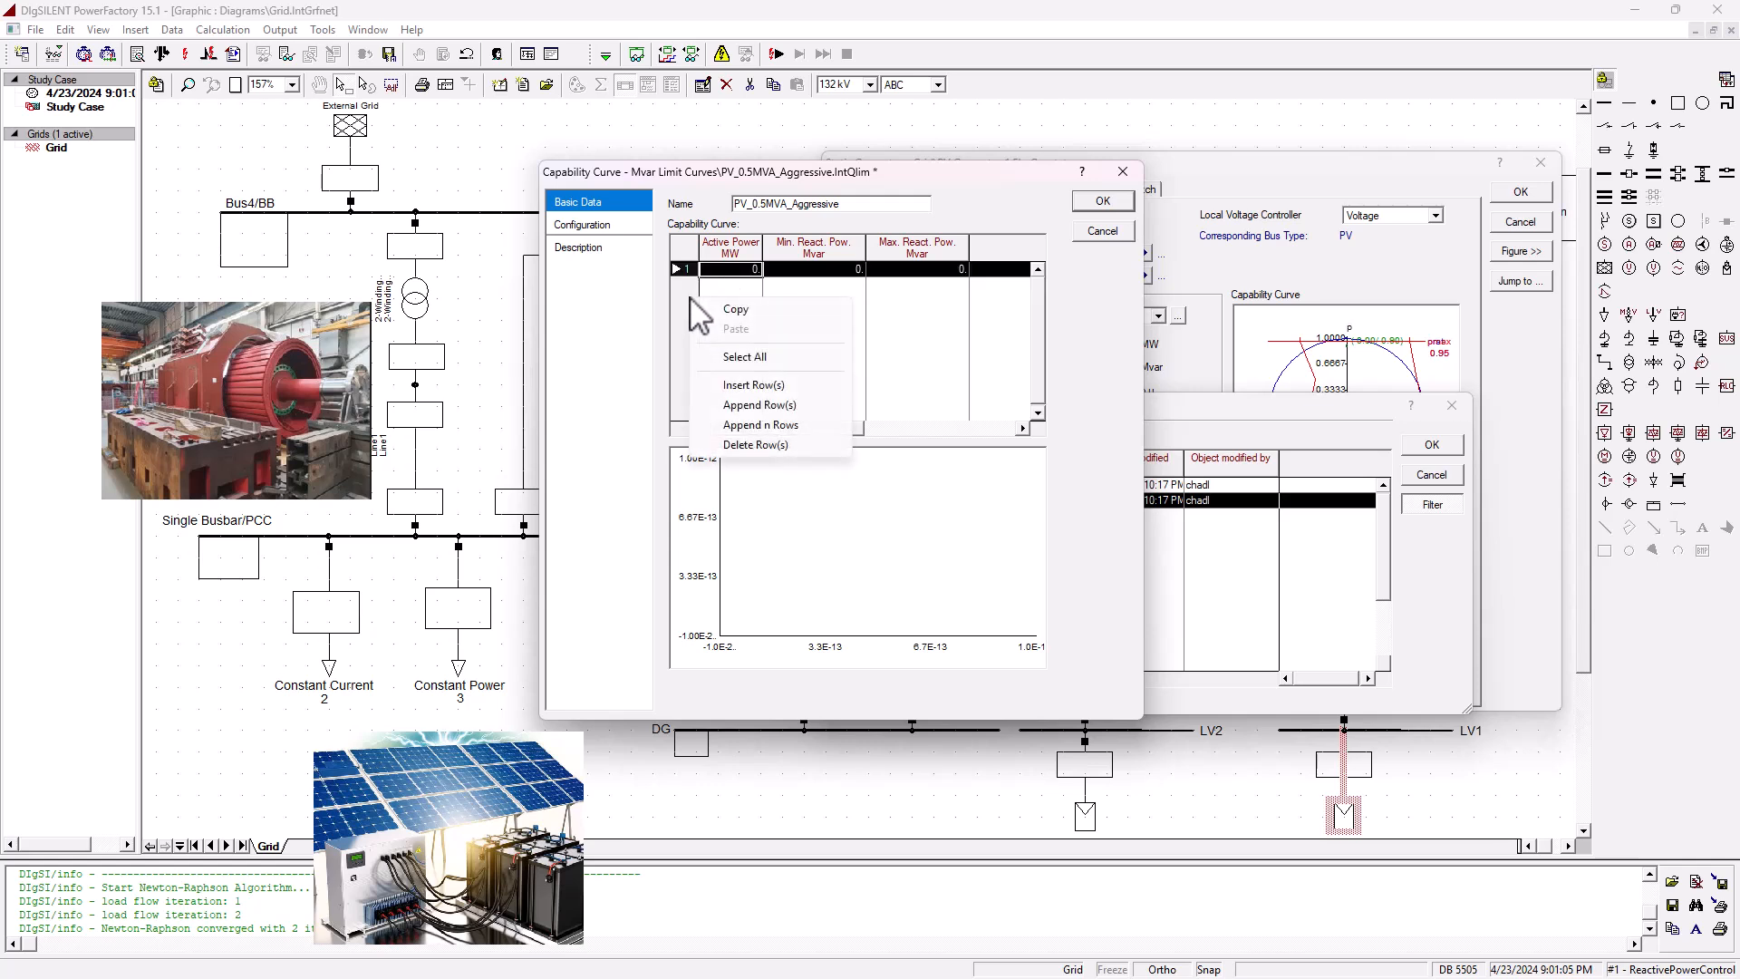
click(786, 424)
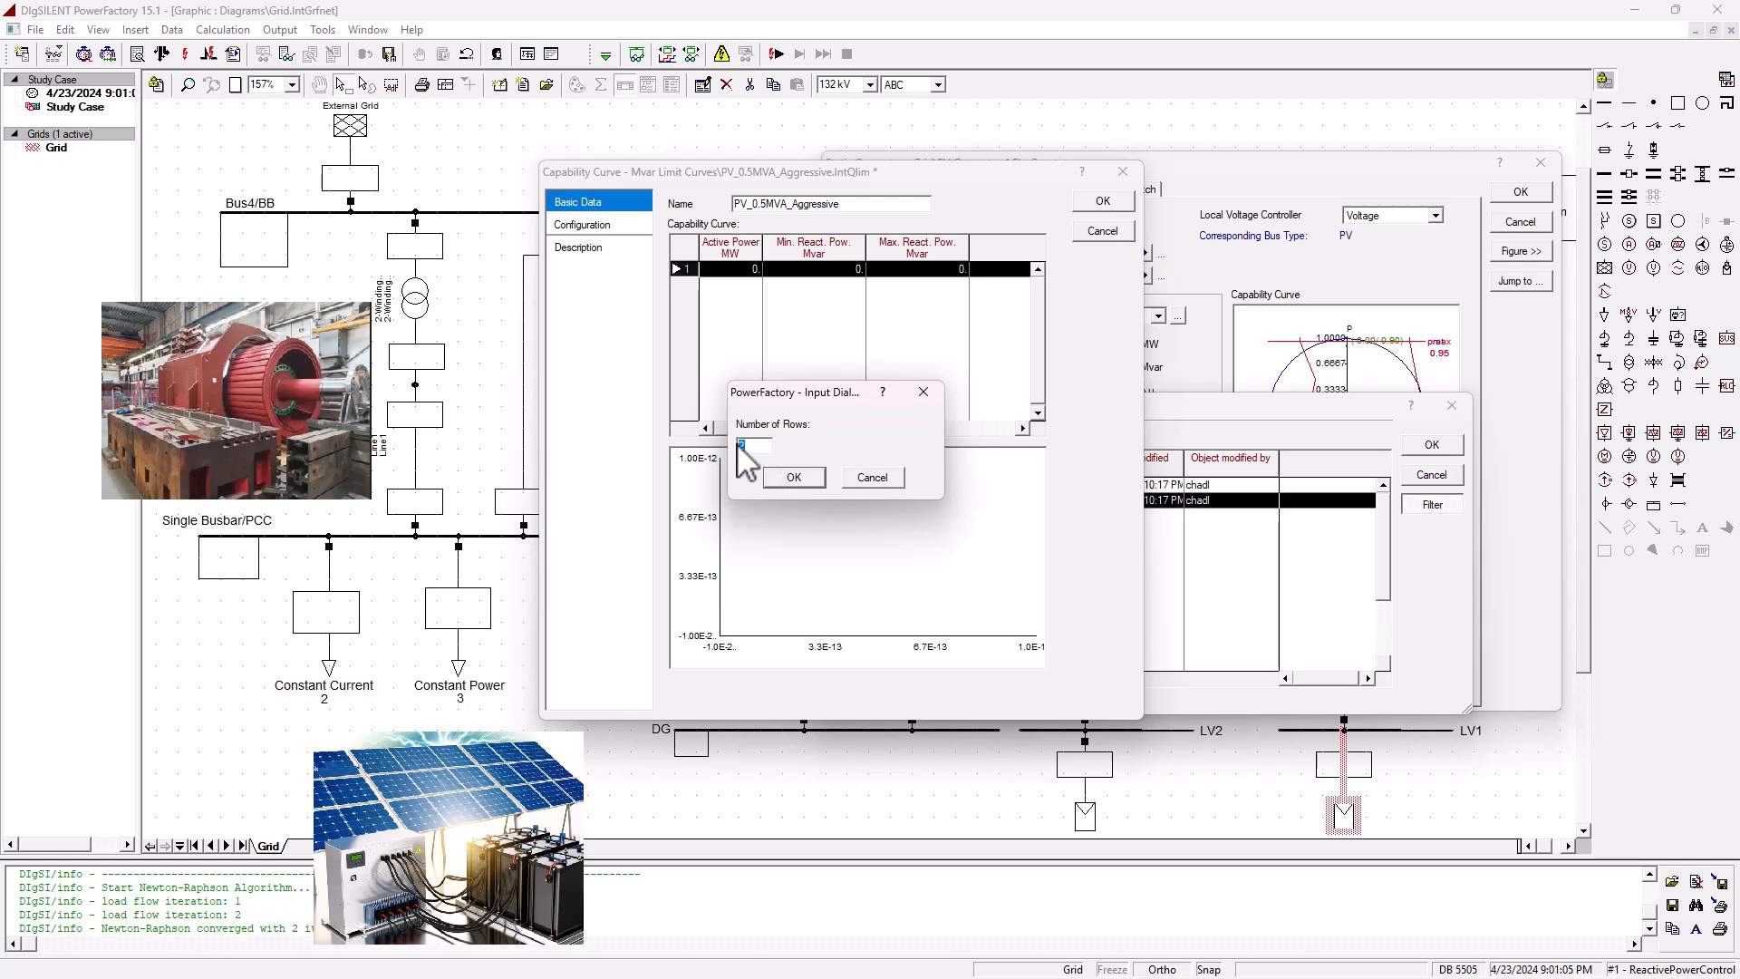
click(793, 478)
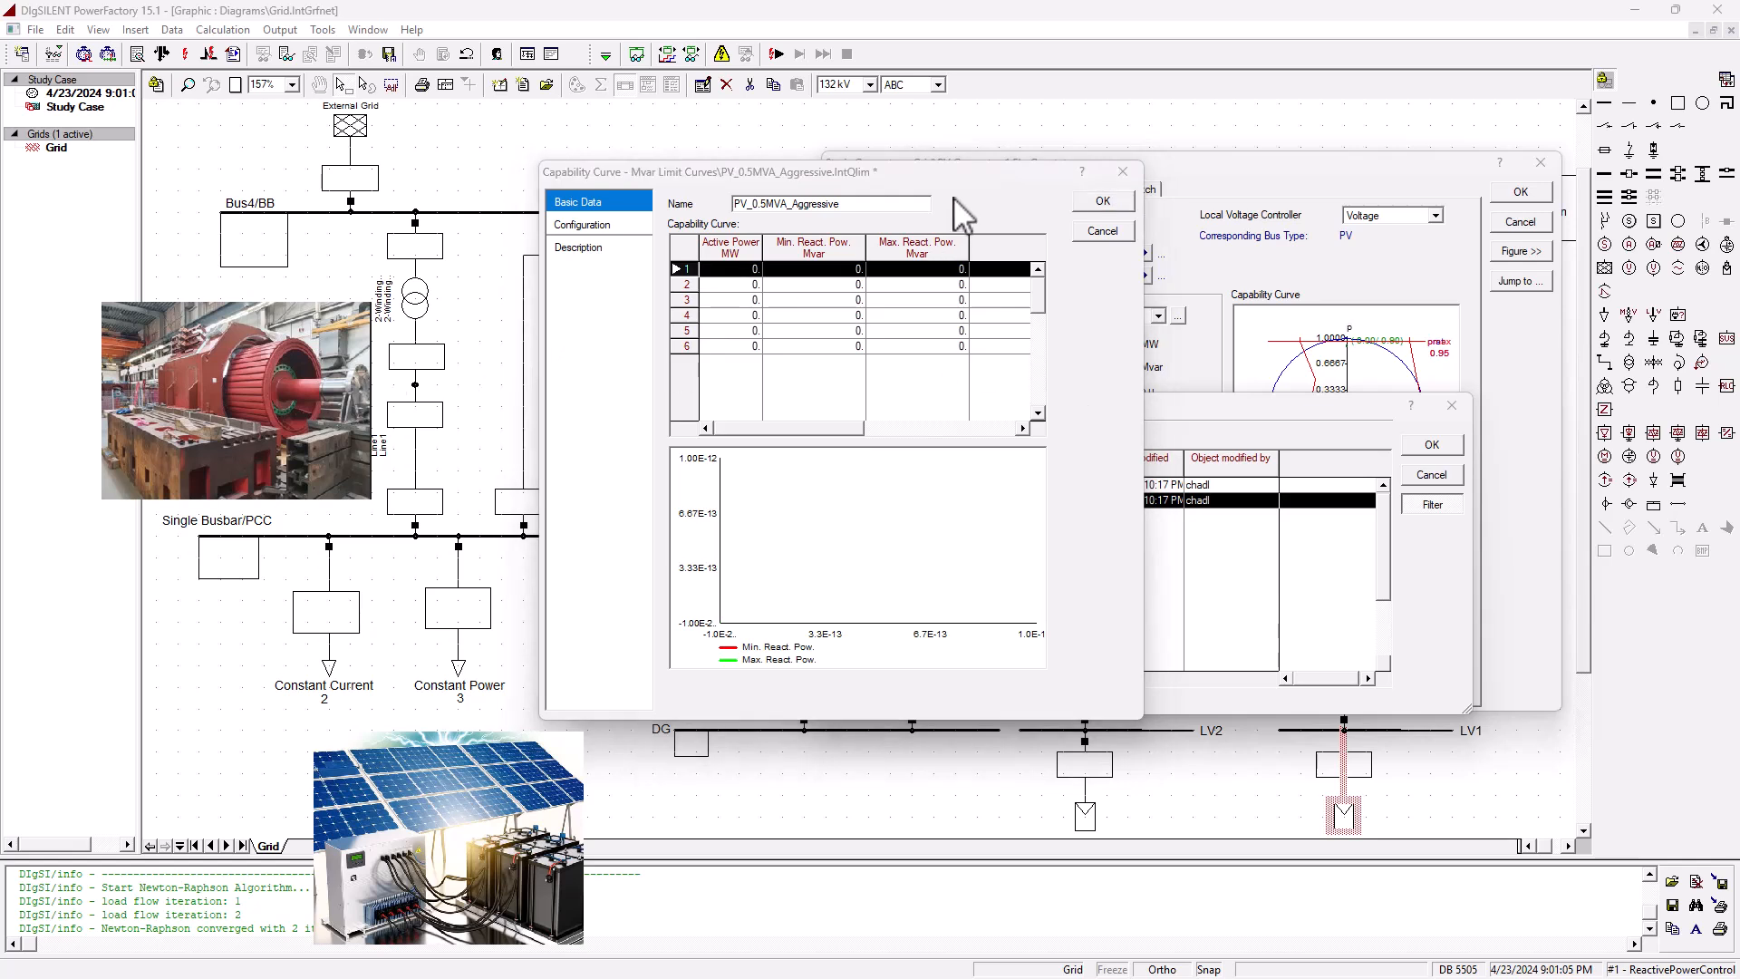
- Set the first row of the capability curve, at 0 MW, to reactive power limits of -0.3 and +0.3 Mvar
drag(962, 179, 957, 181)
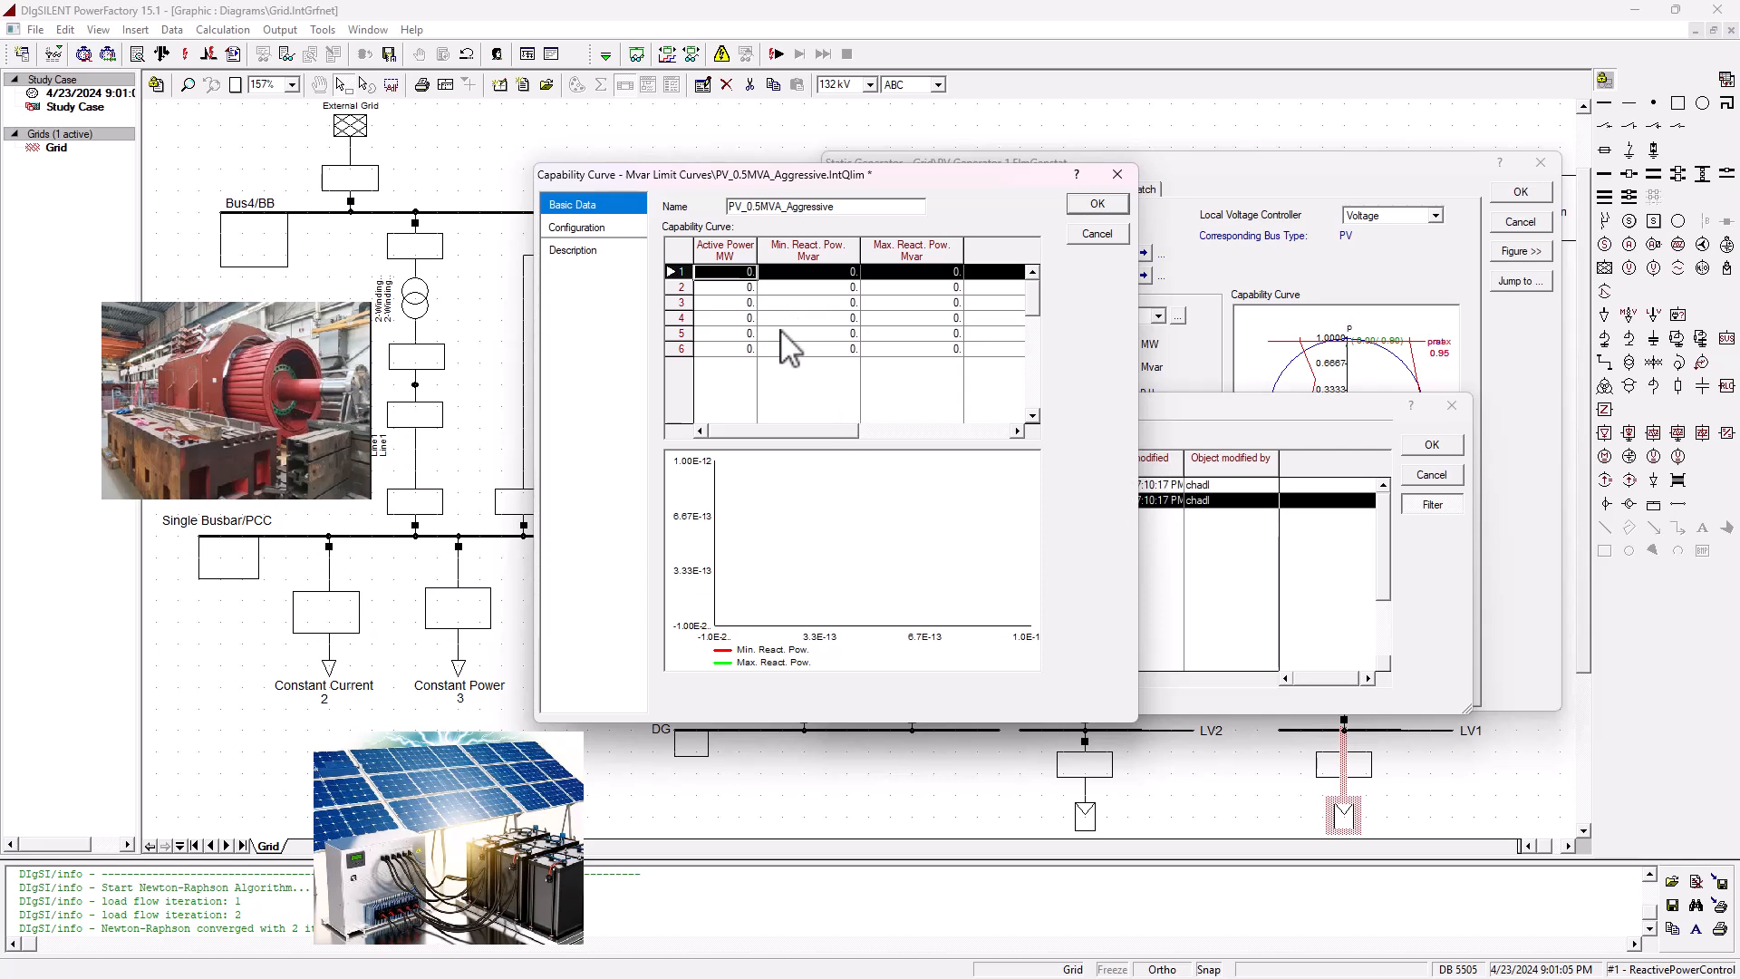
drag(893, 190, 687, 195)
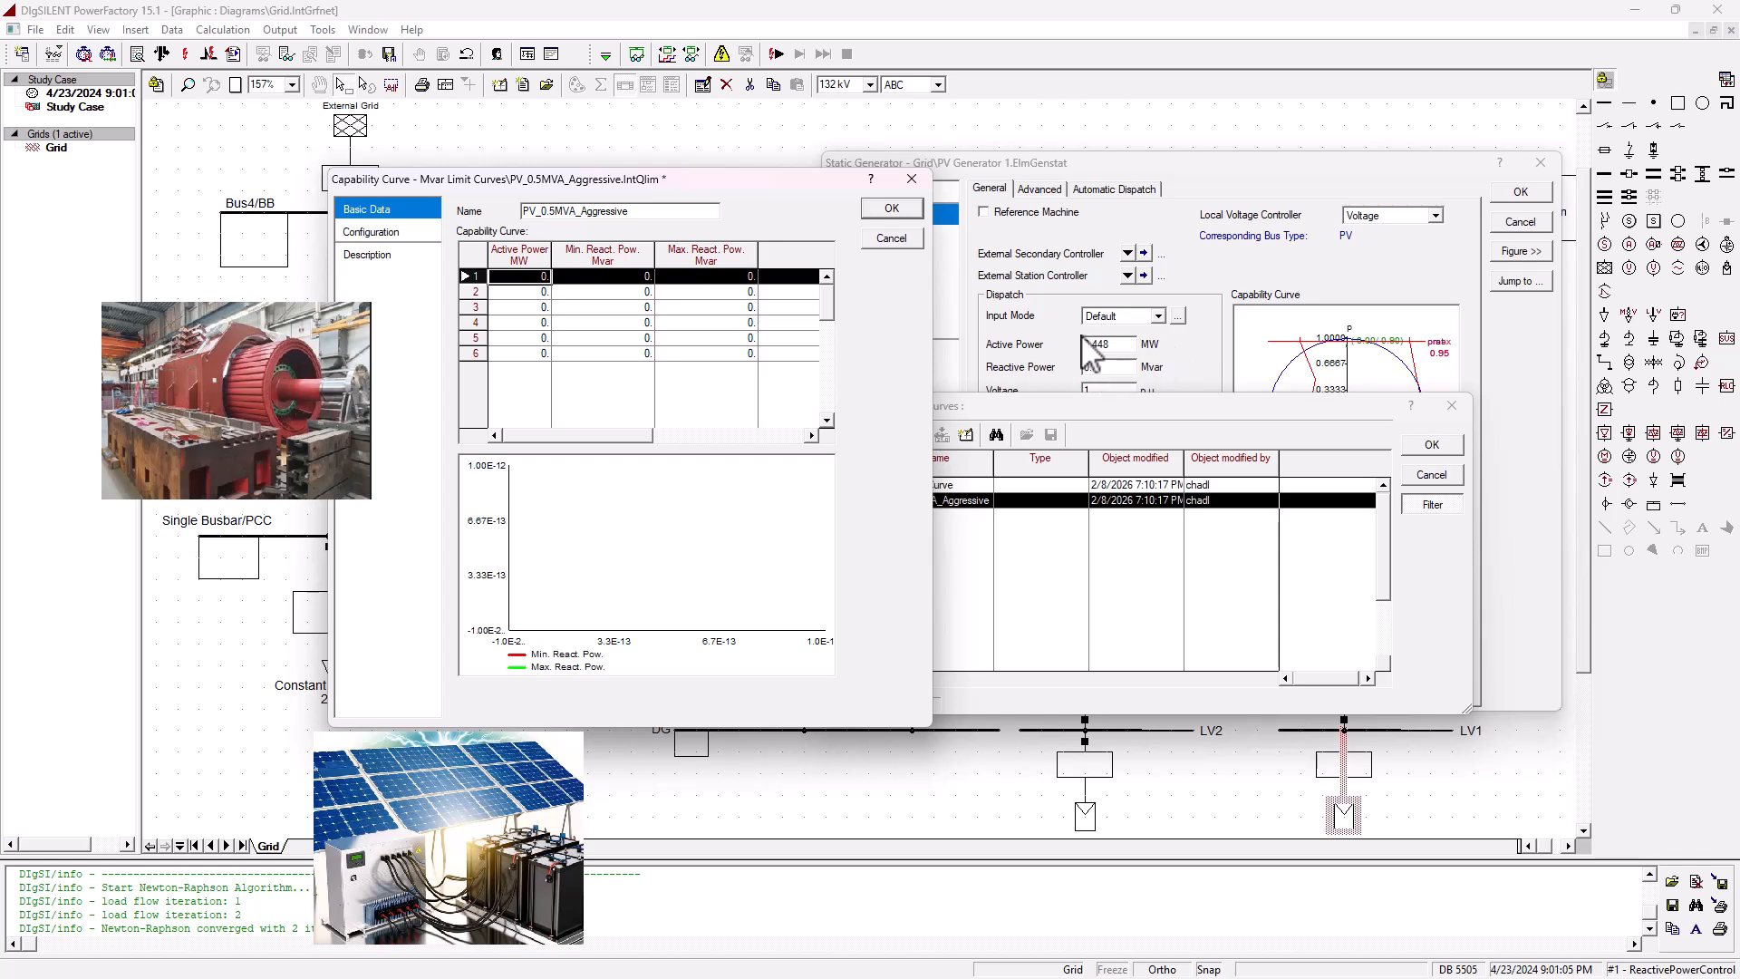
drag(764, 190, 1014, 194)
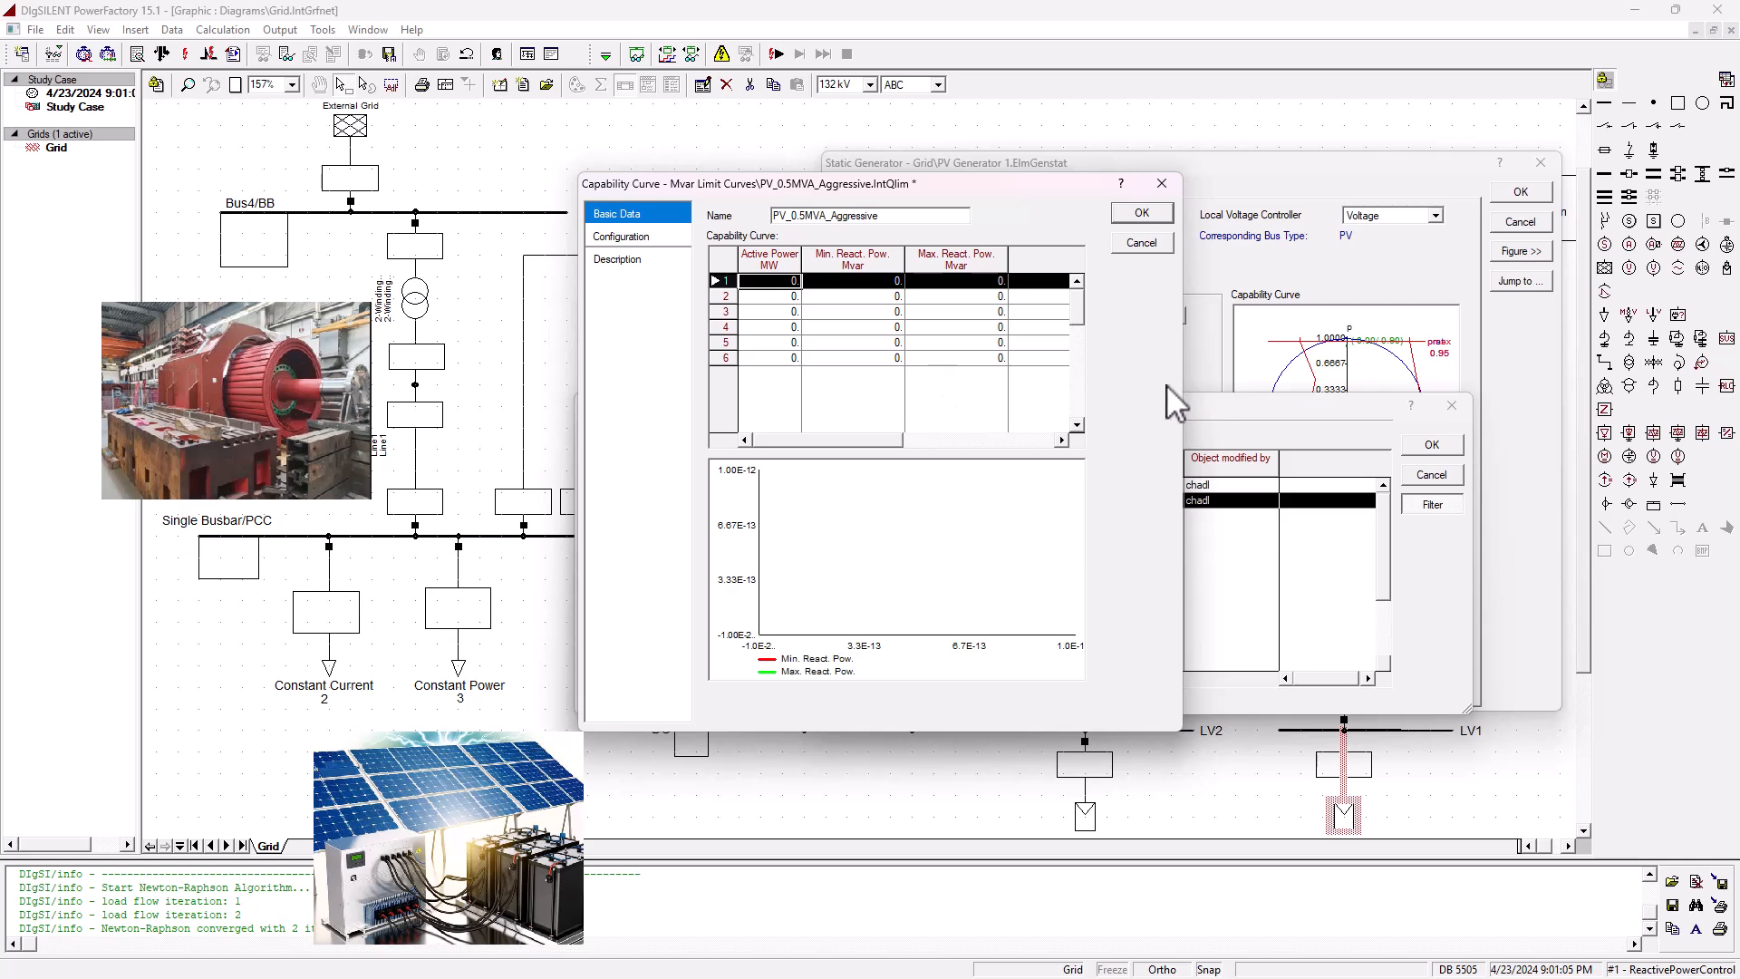
click(774, 281)
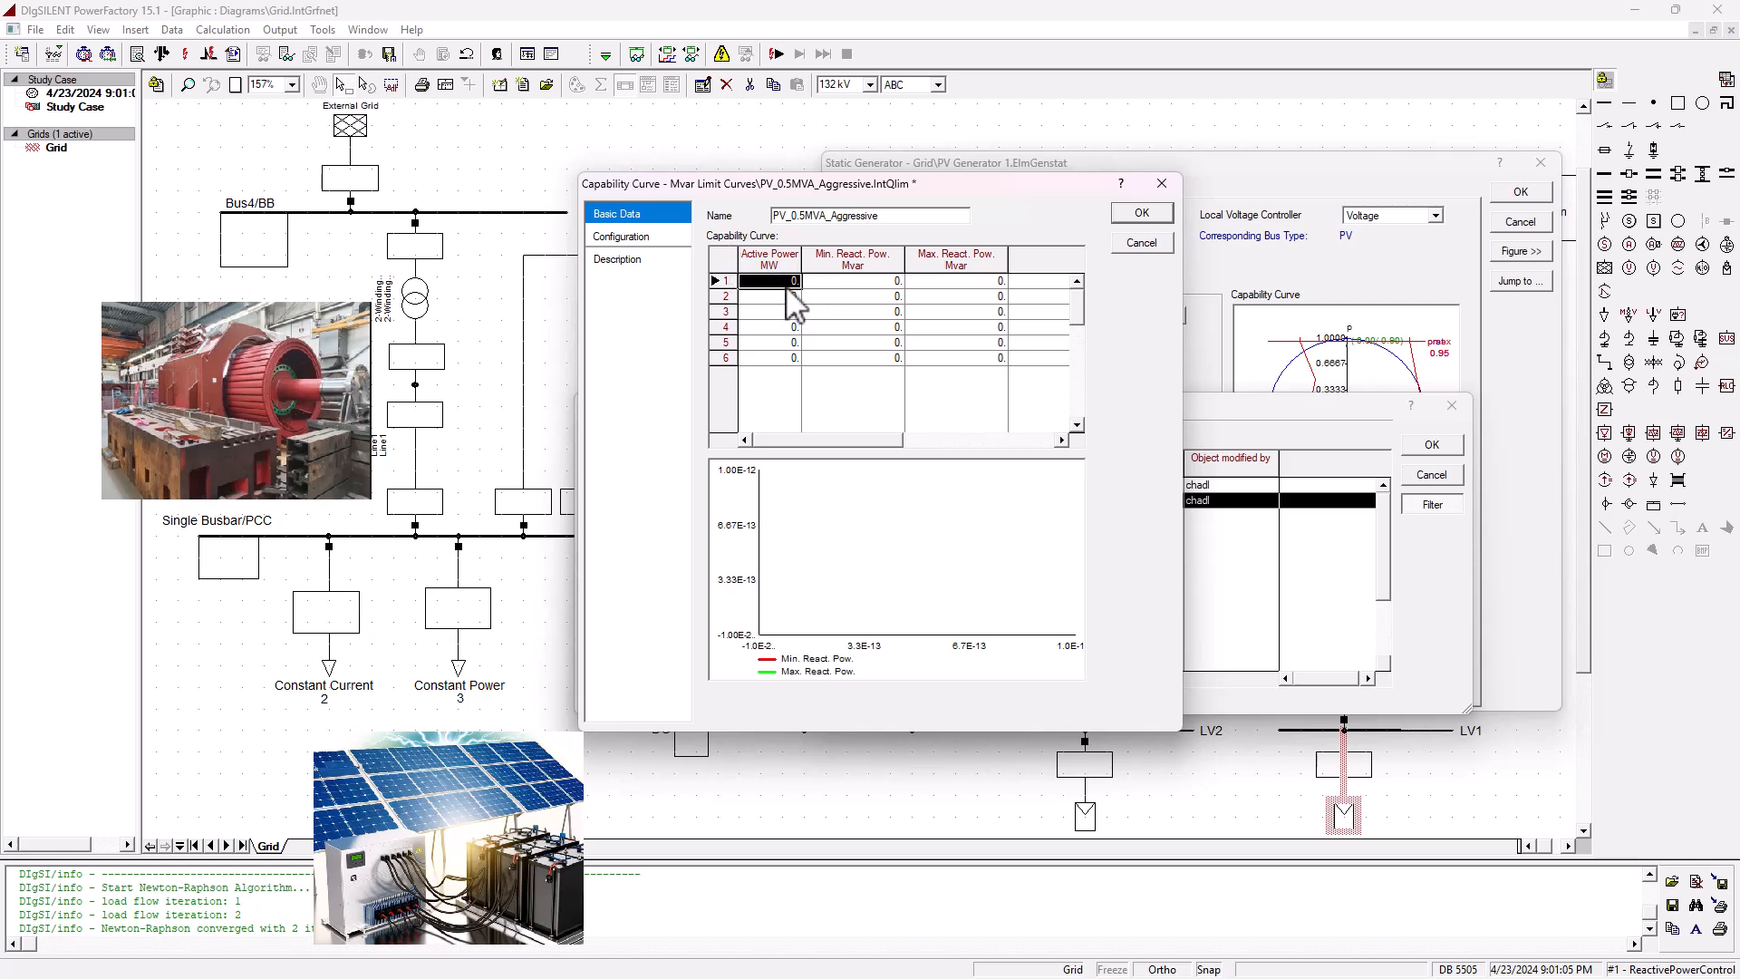
click(865, 282)
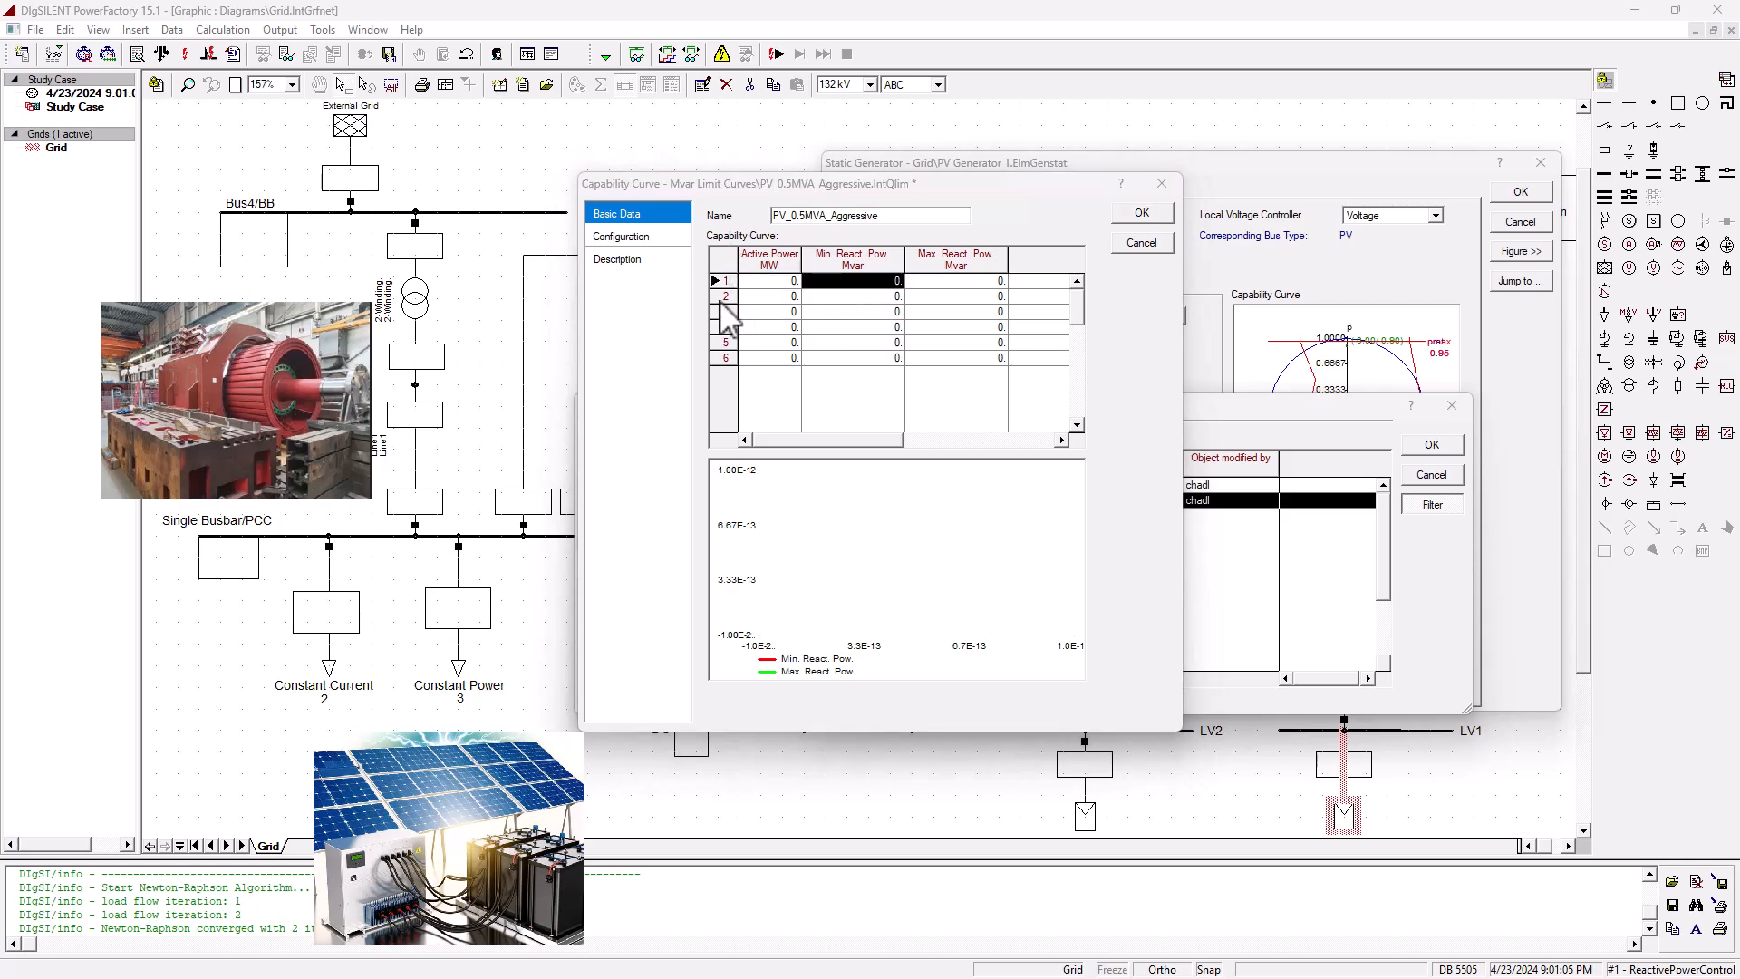
double_click(871, 283)
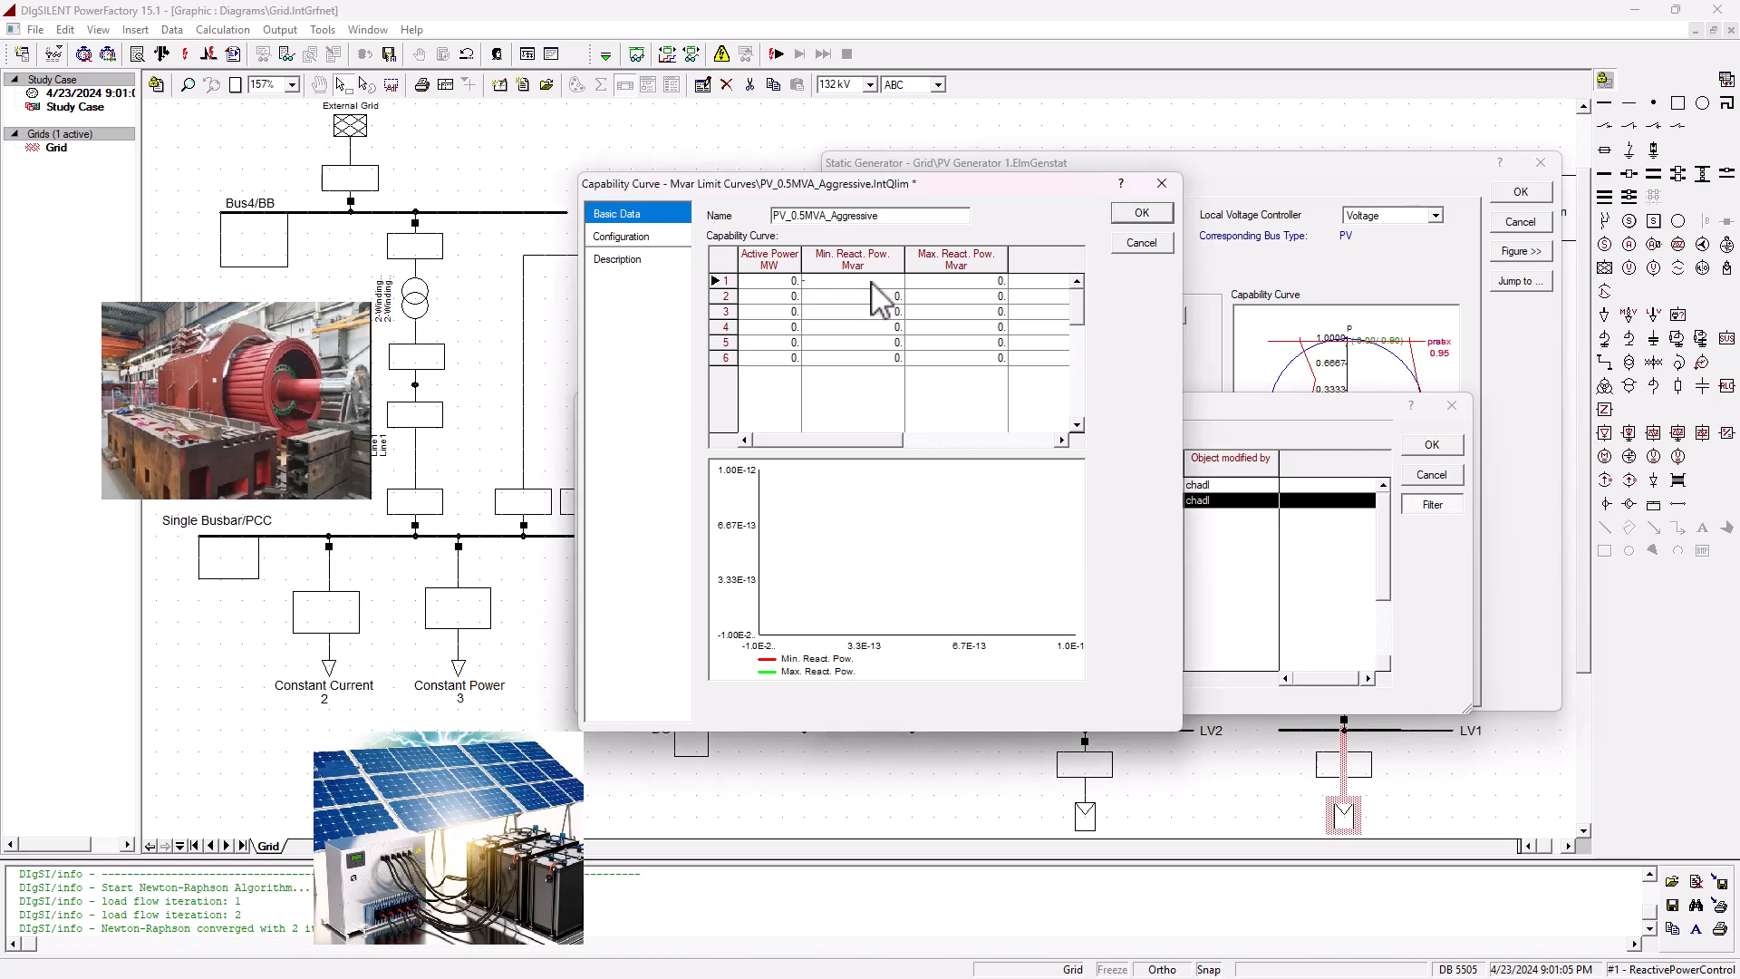
text(-.3)
click(982, 281)
double_click(983, 282)
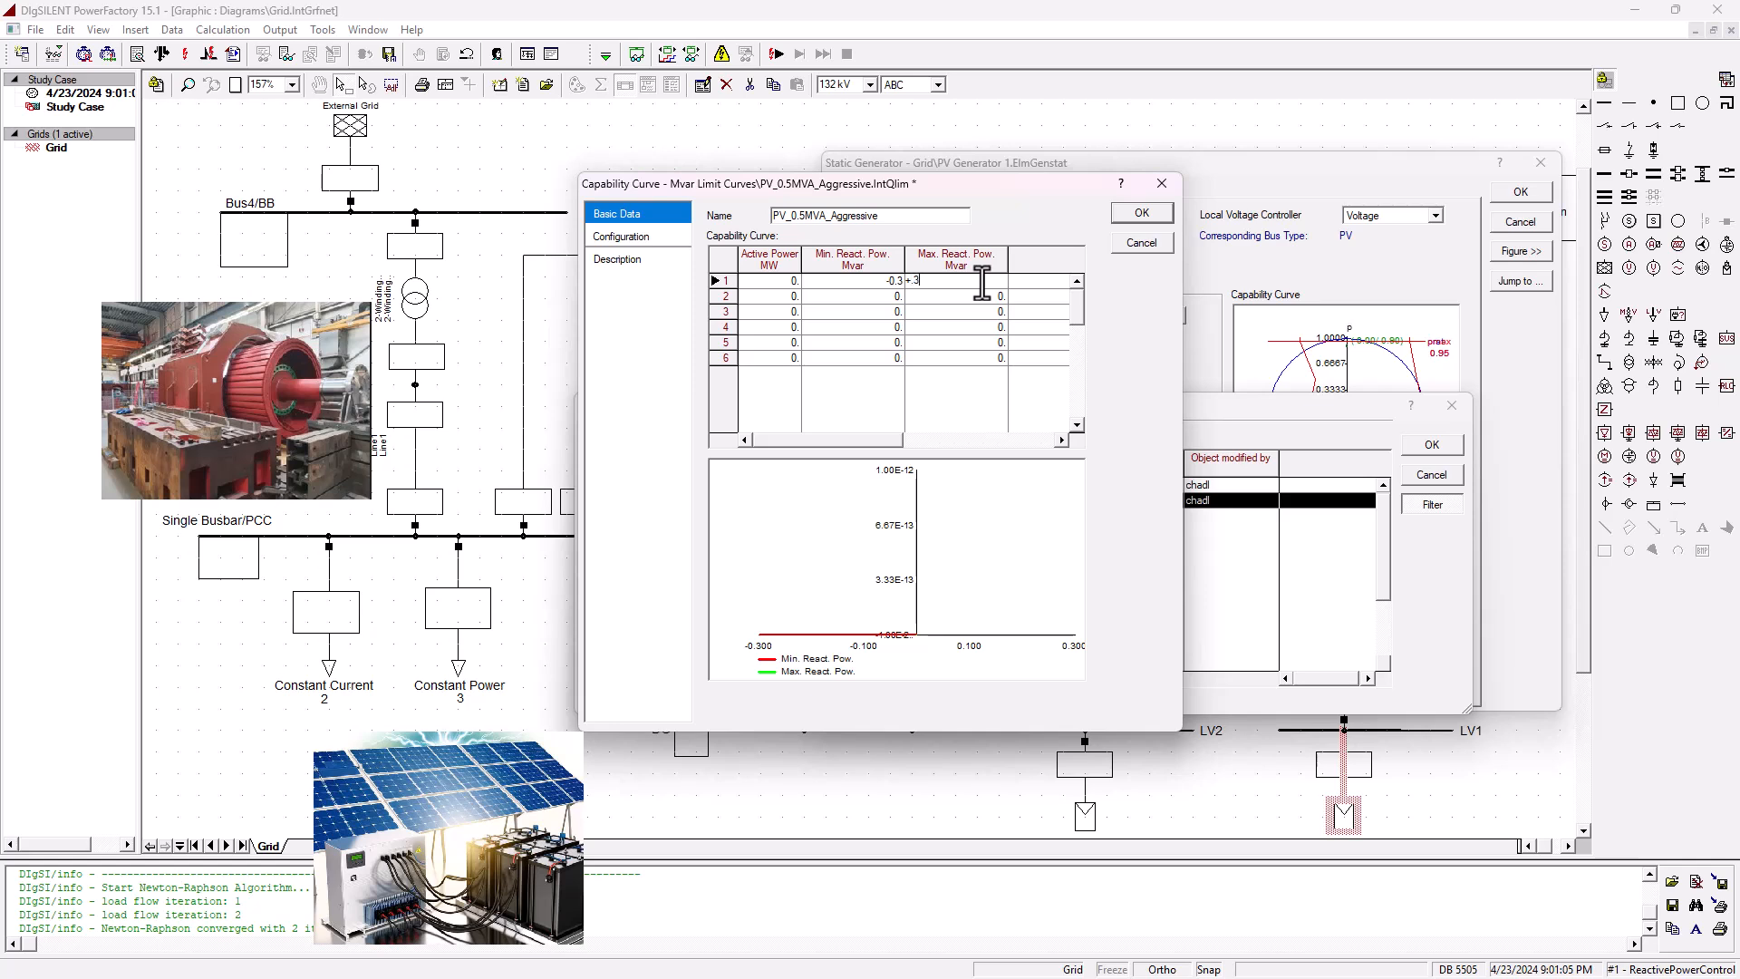
text(+.3)
click(862, 312)
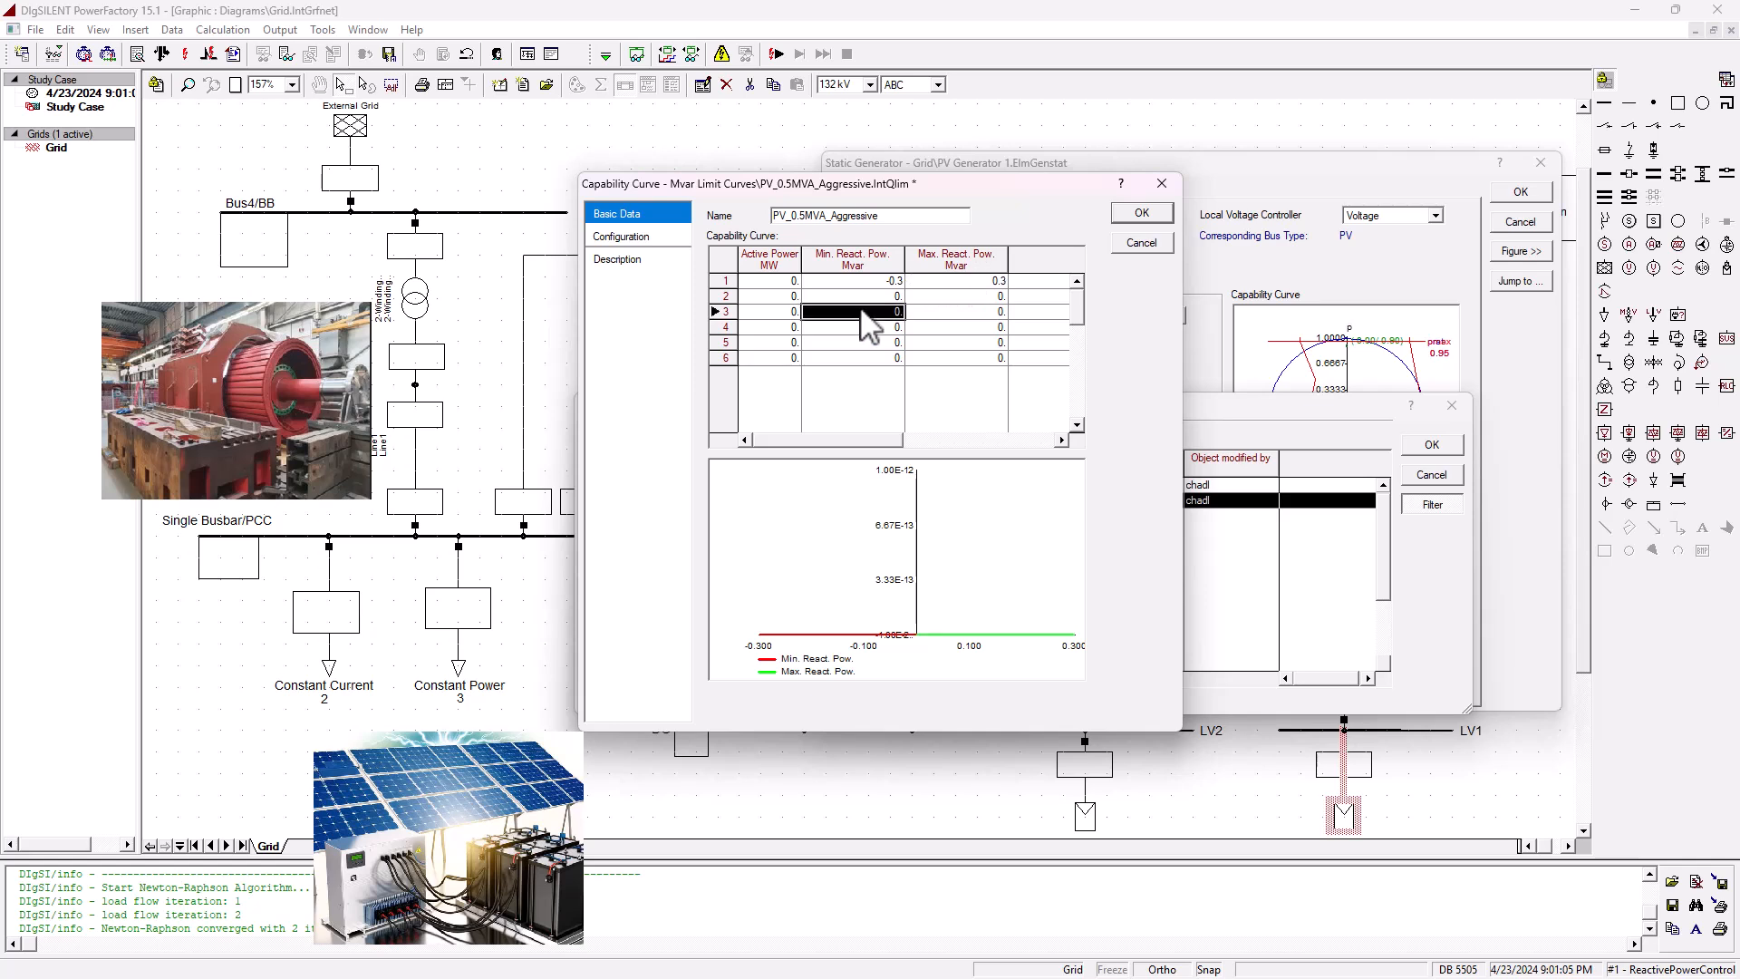
- Fill the second curve row with 0.1 MW active power and reactive power limits of -0.29 and +0.29 Mvar
click(779, 296)
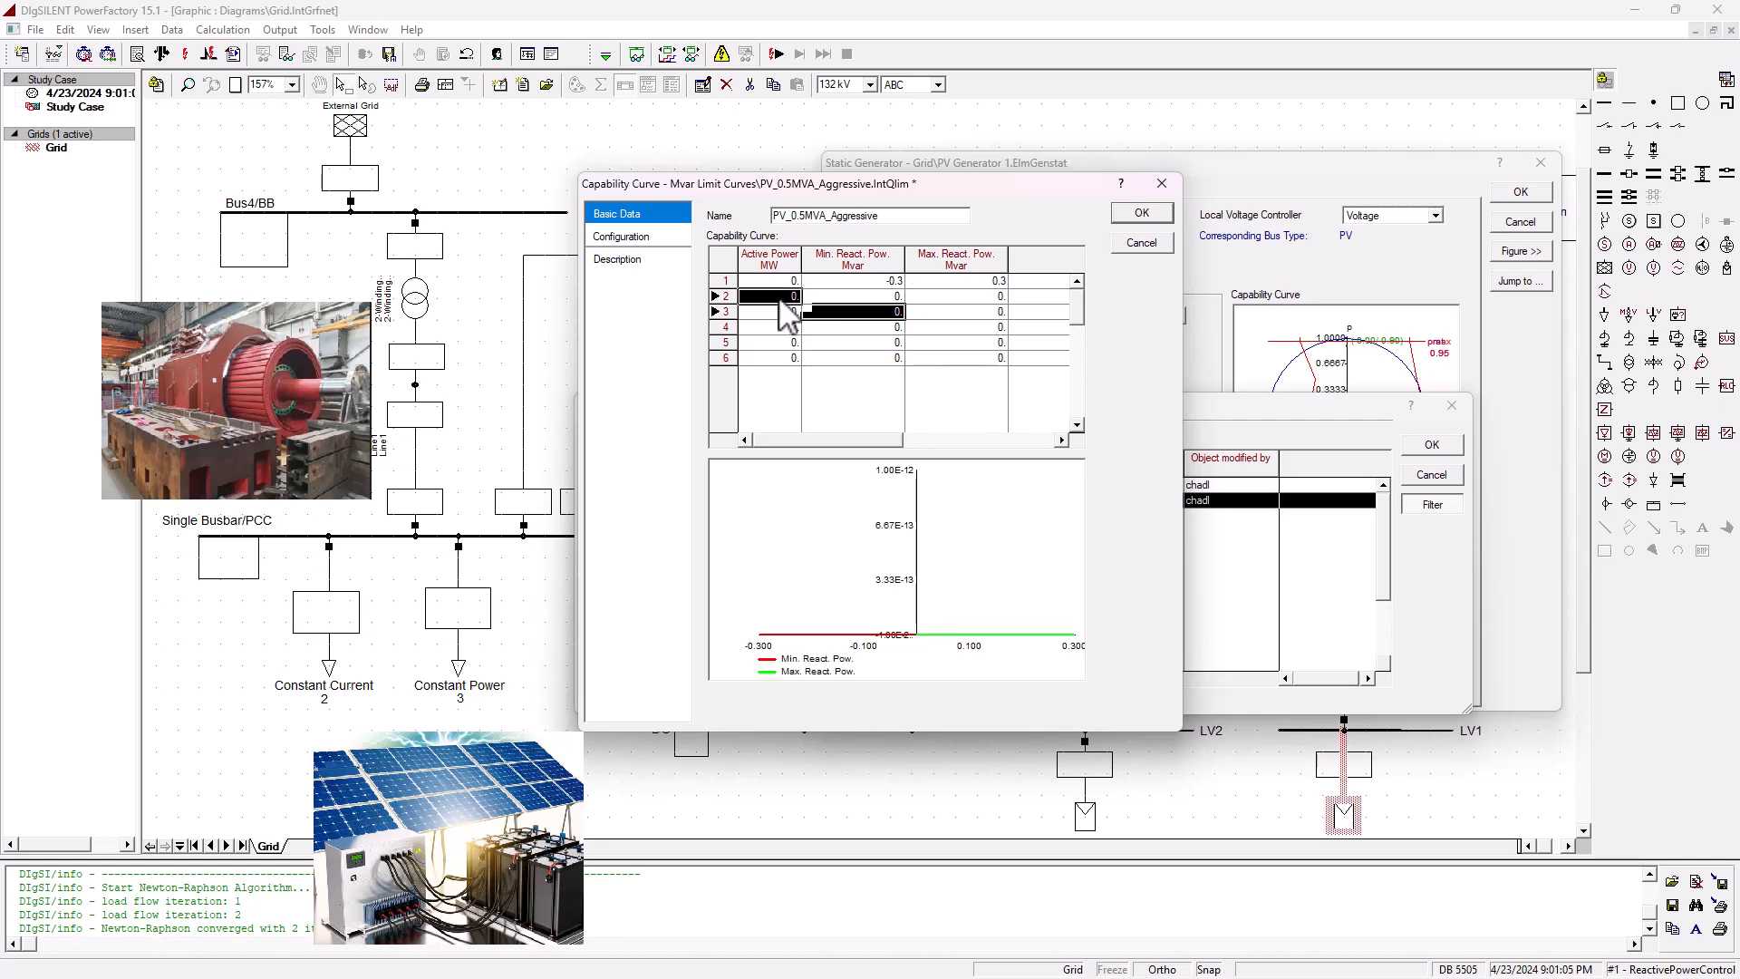
double_click(779, 297)
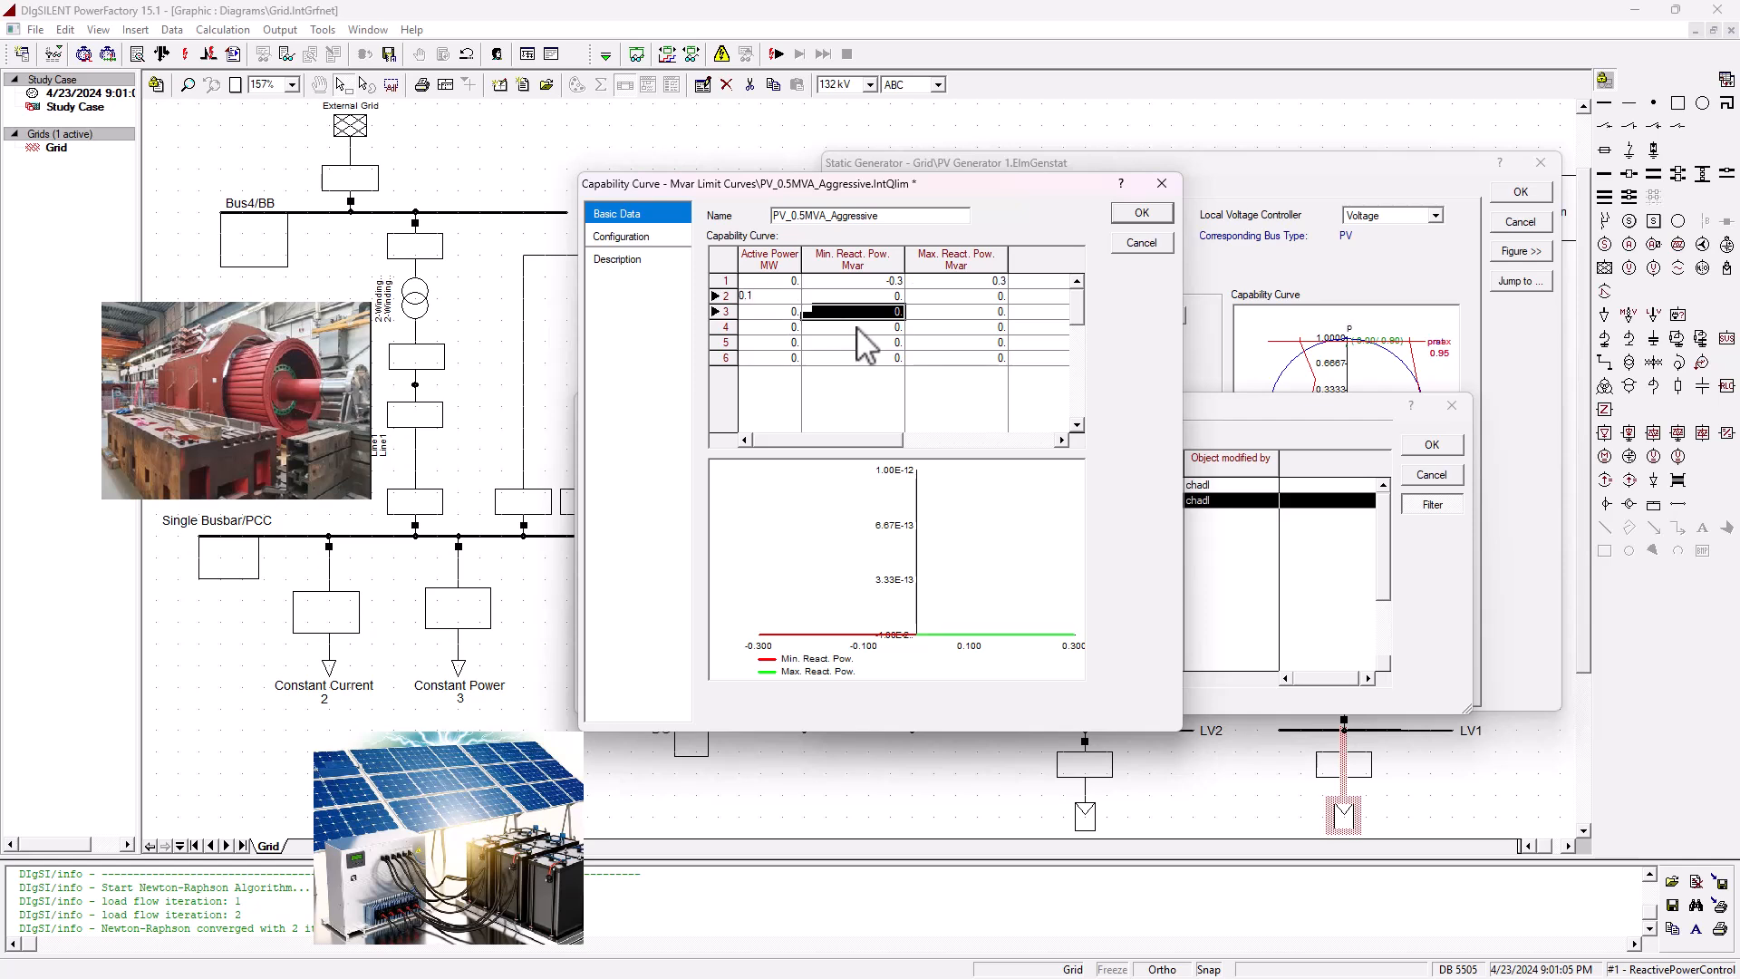
click(888, 298)
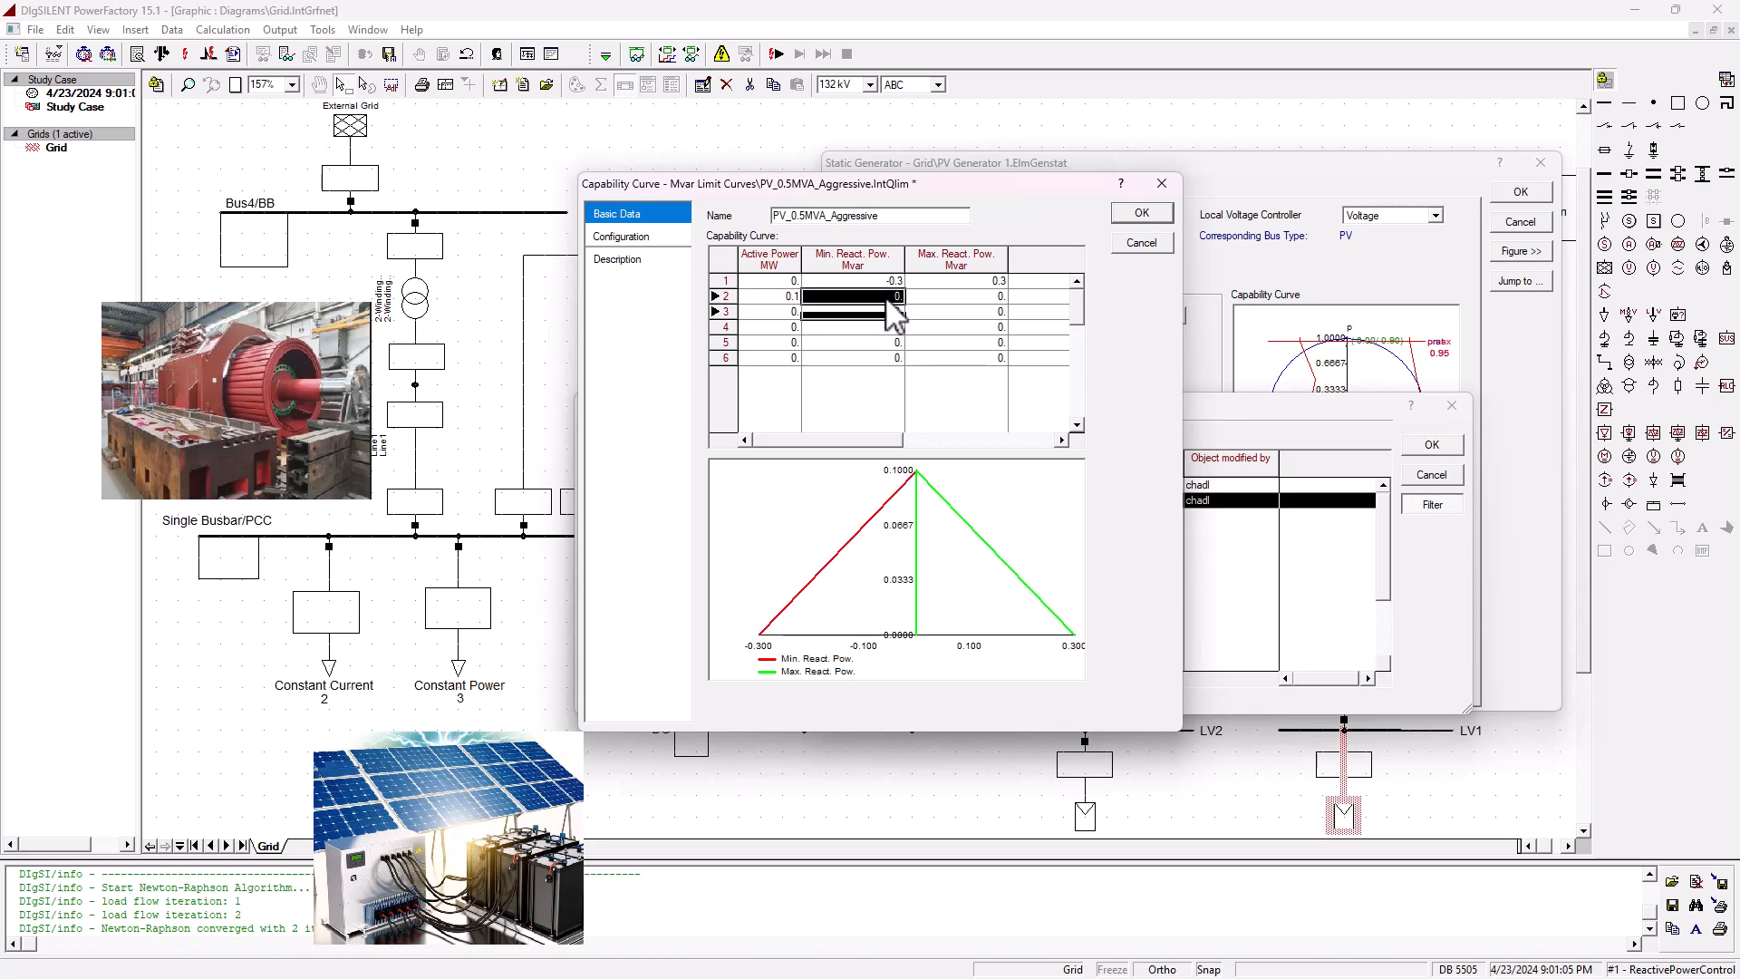
text(-)
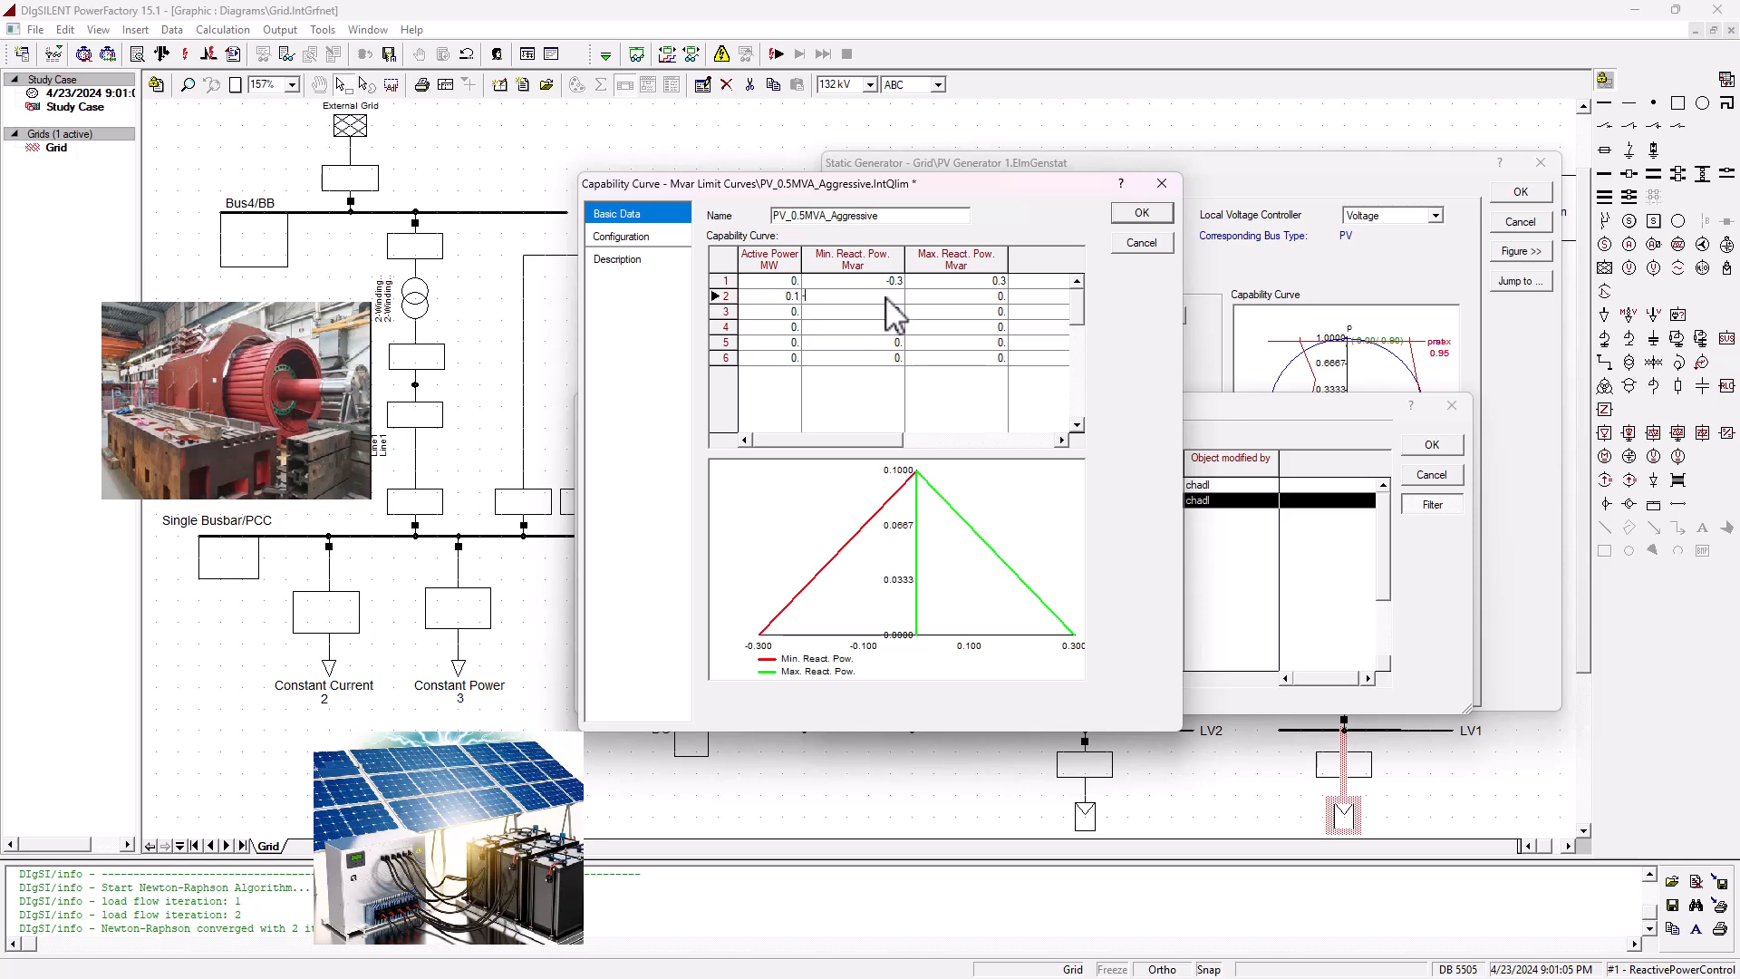
text(0.29)
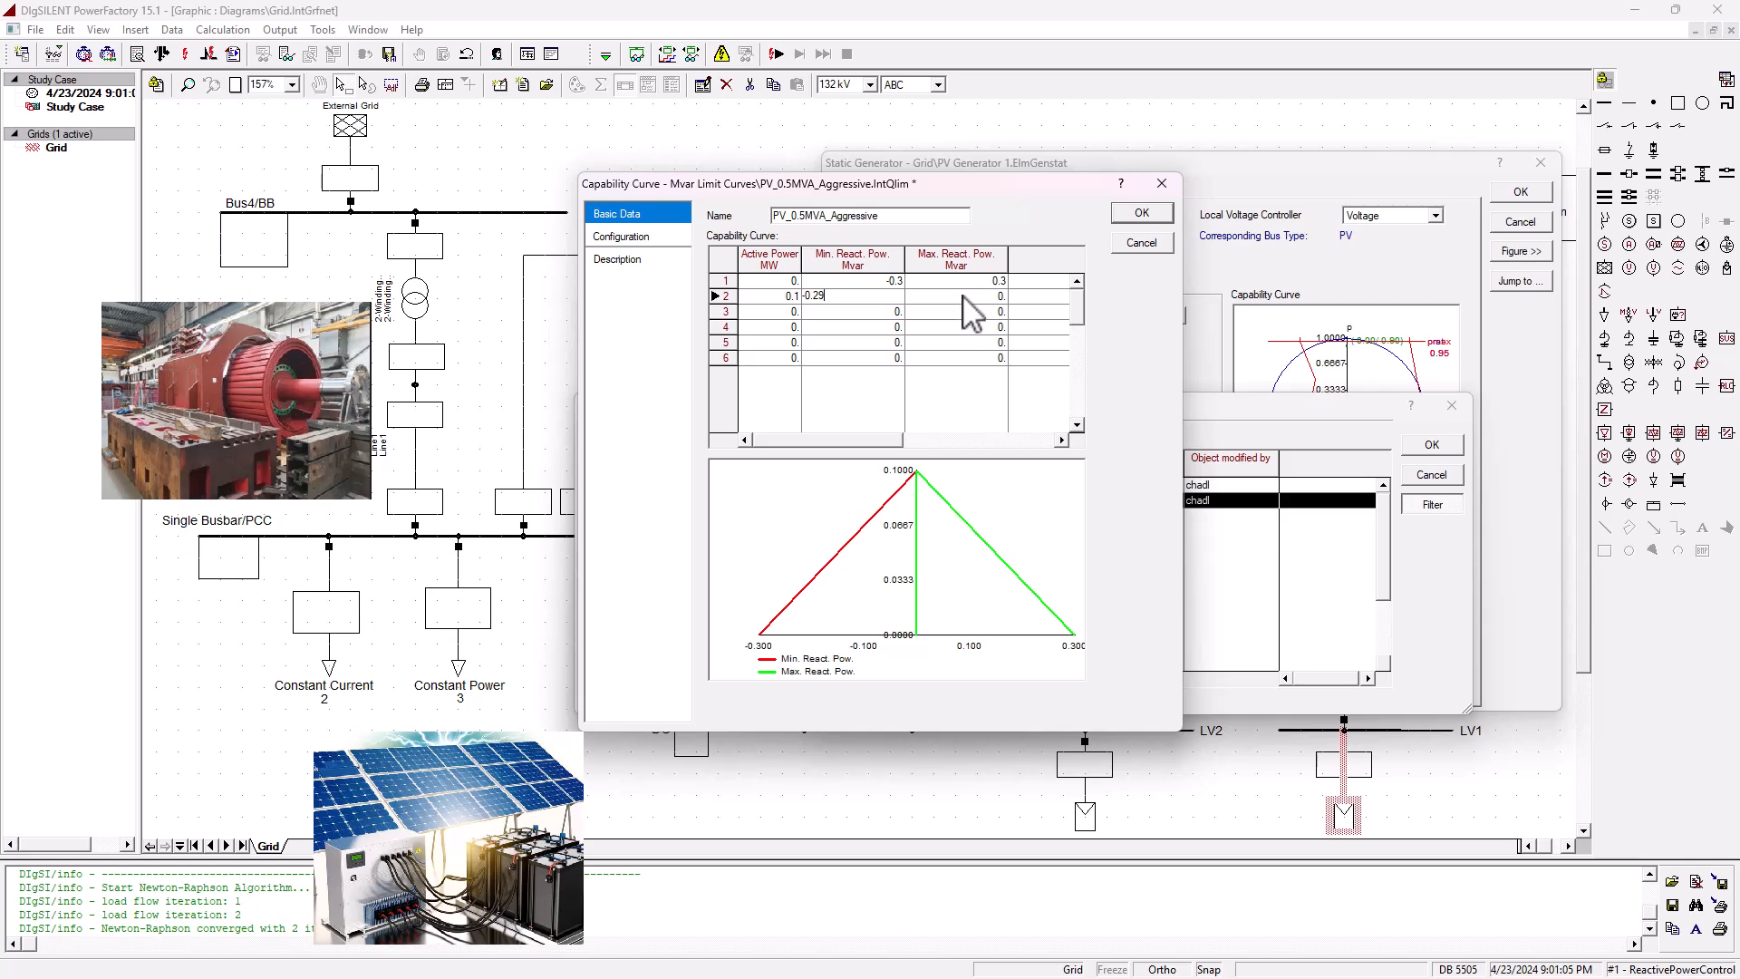
click(963, 298)
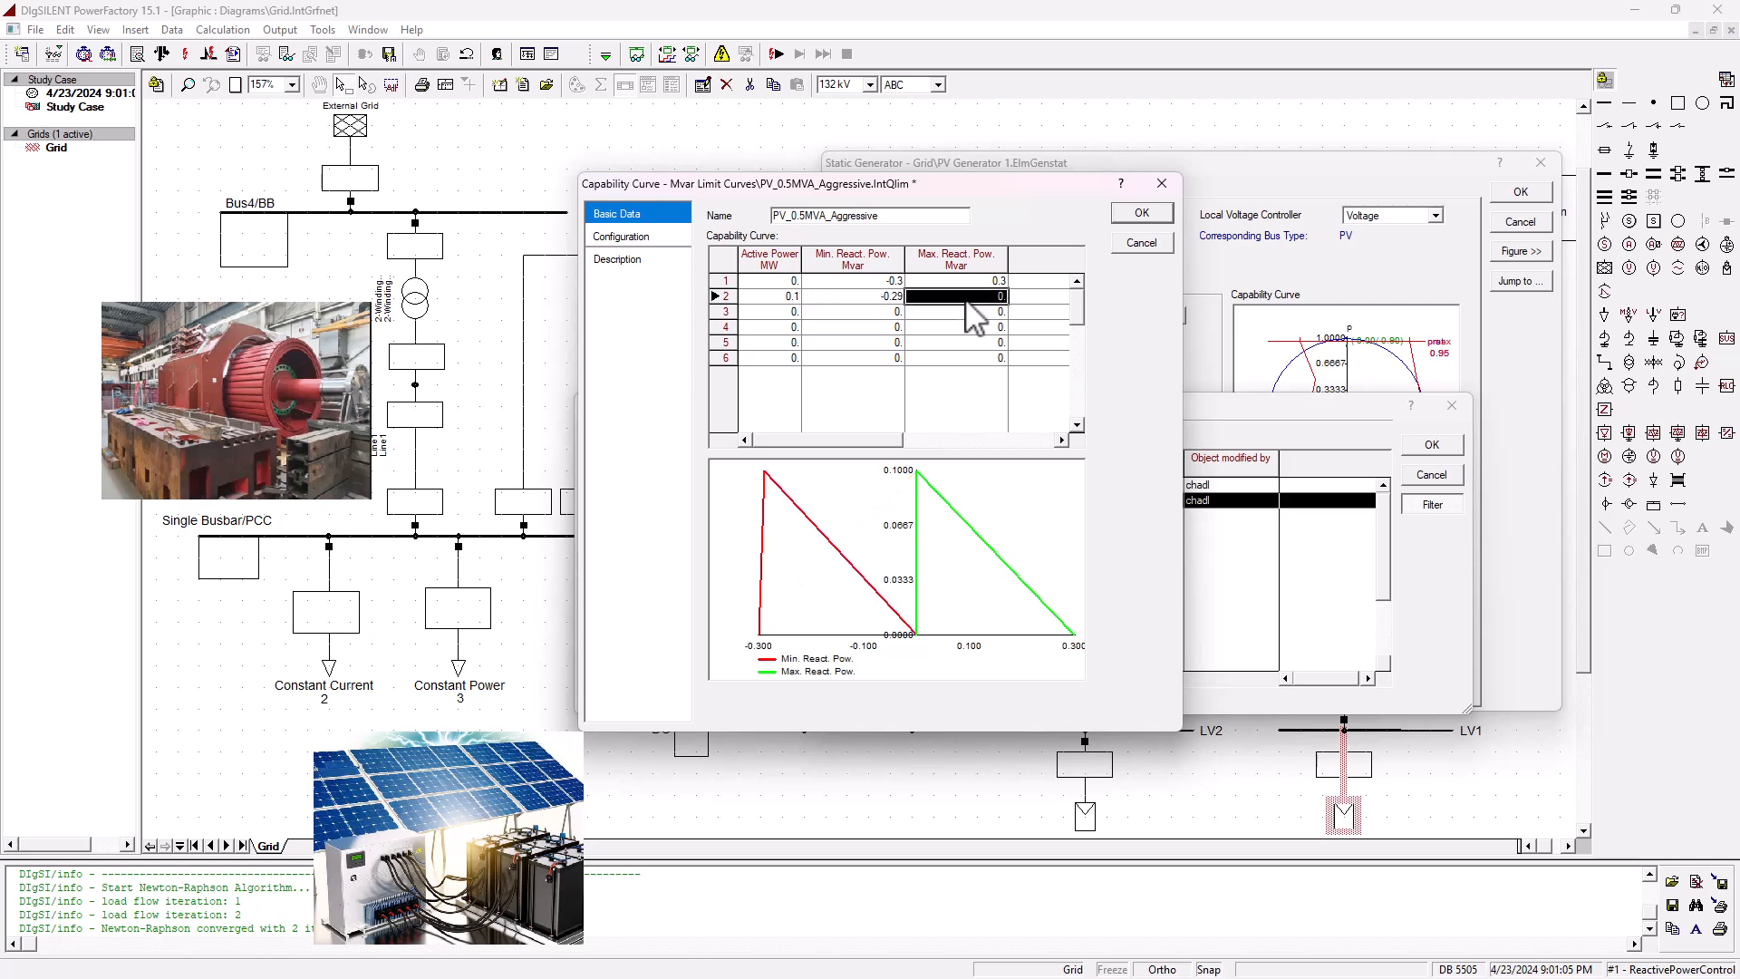
key(BackSpace)
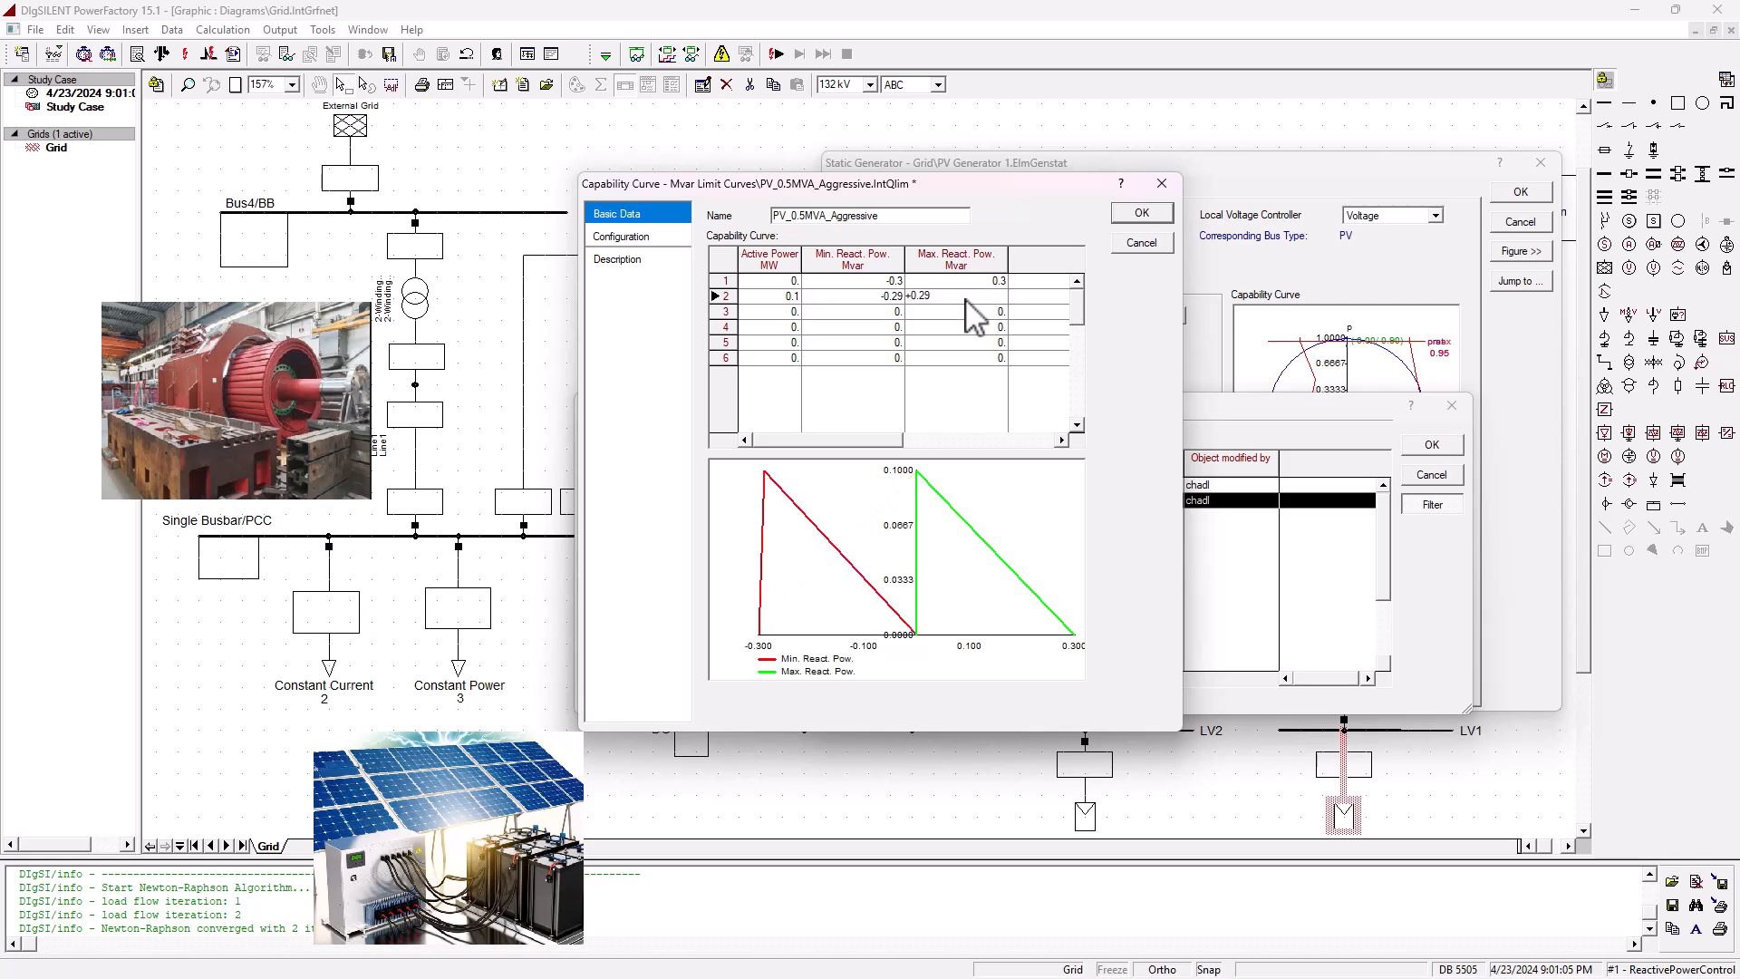
click(874, 344)
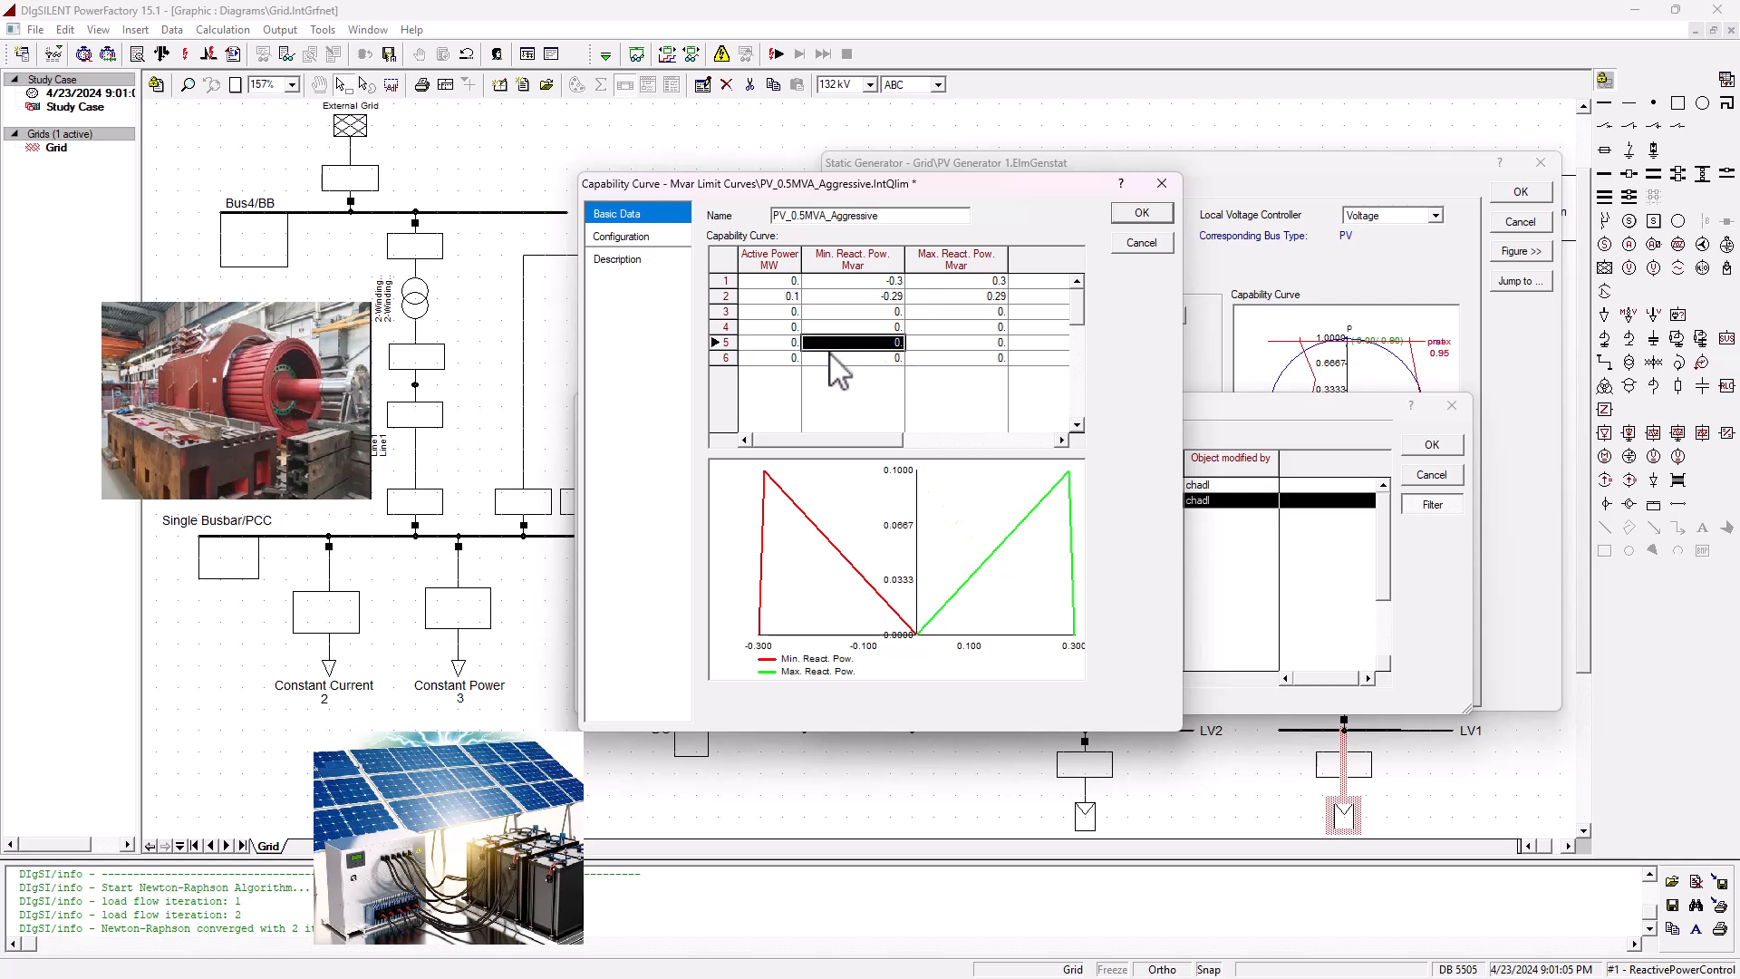
- Fill the third curve row with 0.2 MW active power and reactive power limits of -0.27 and 0.27 Mvar
click(794, 313)
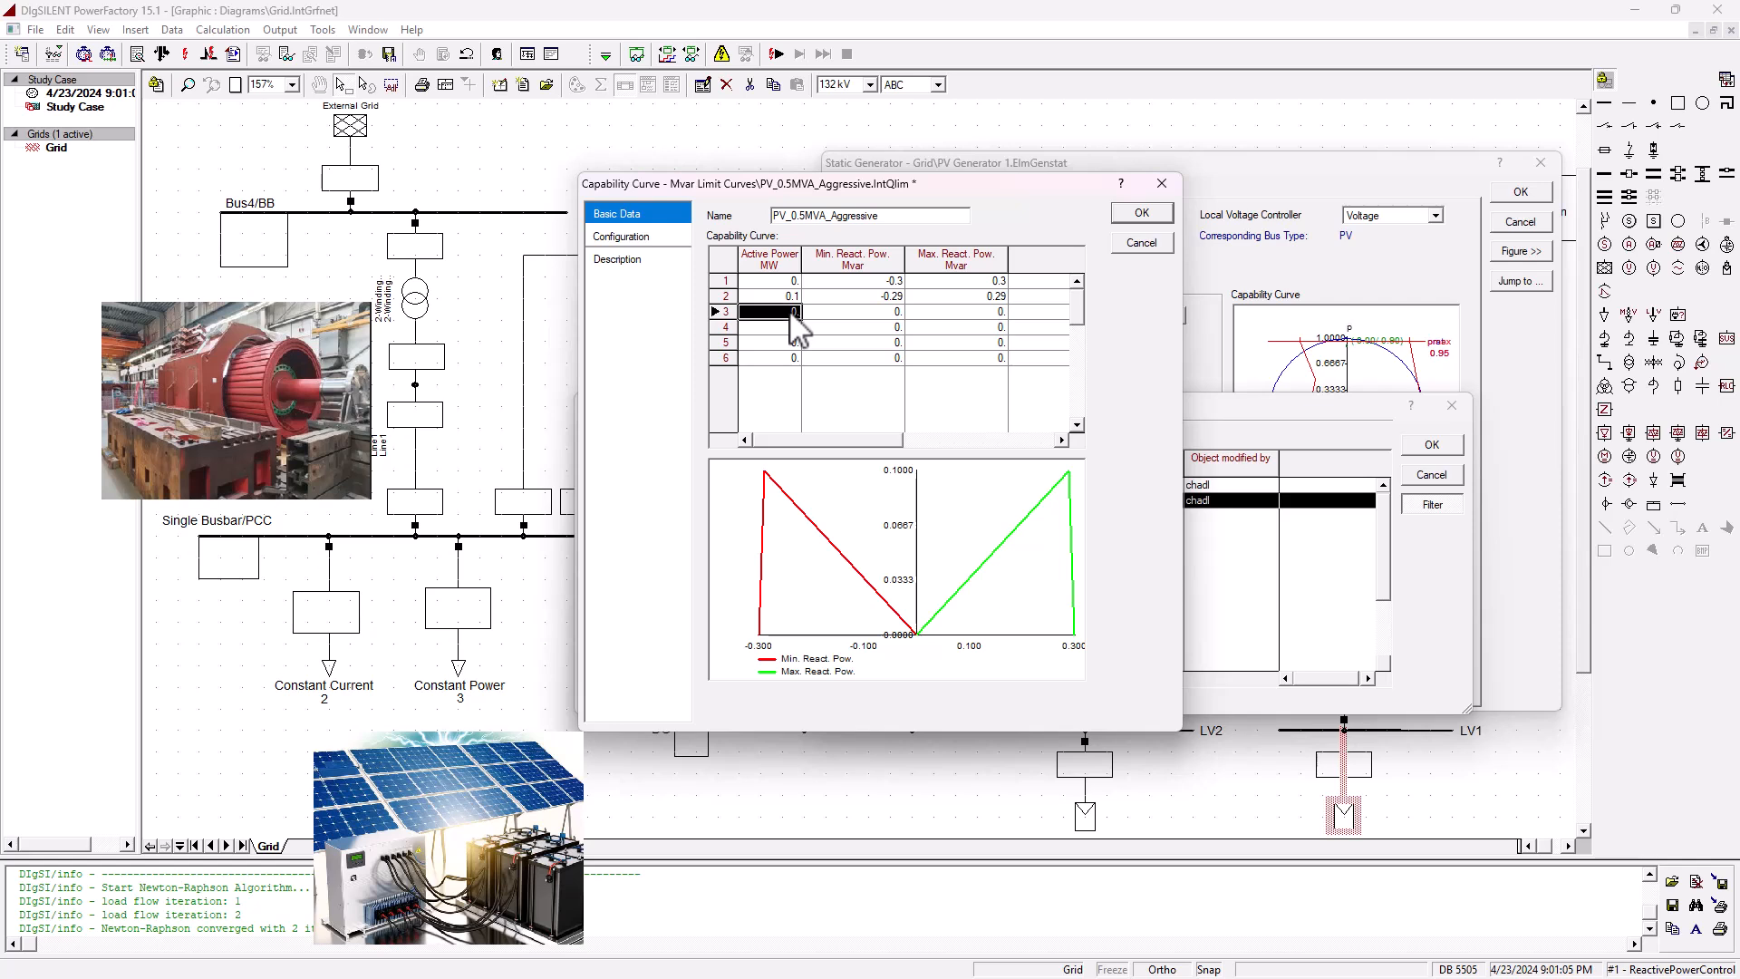
text(0.2)
click(877, 314)
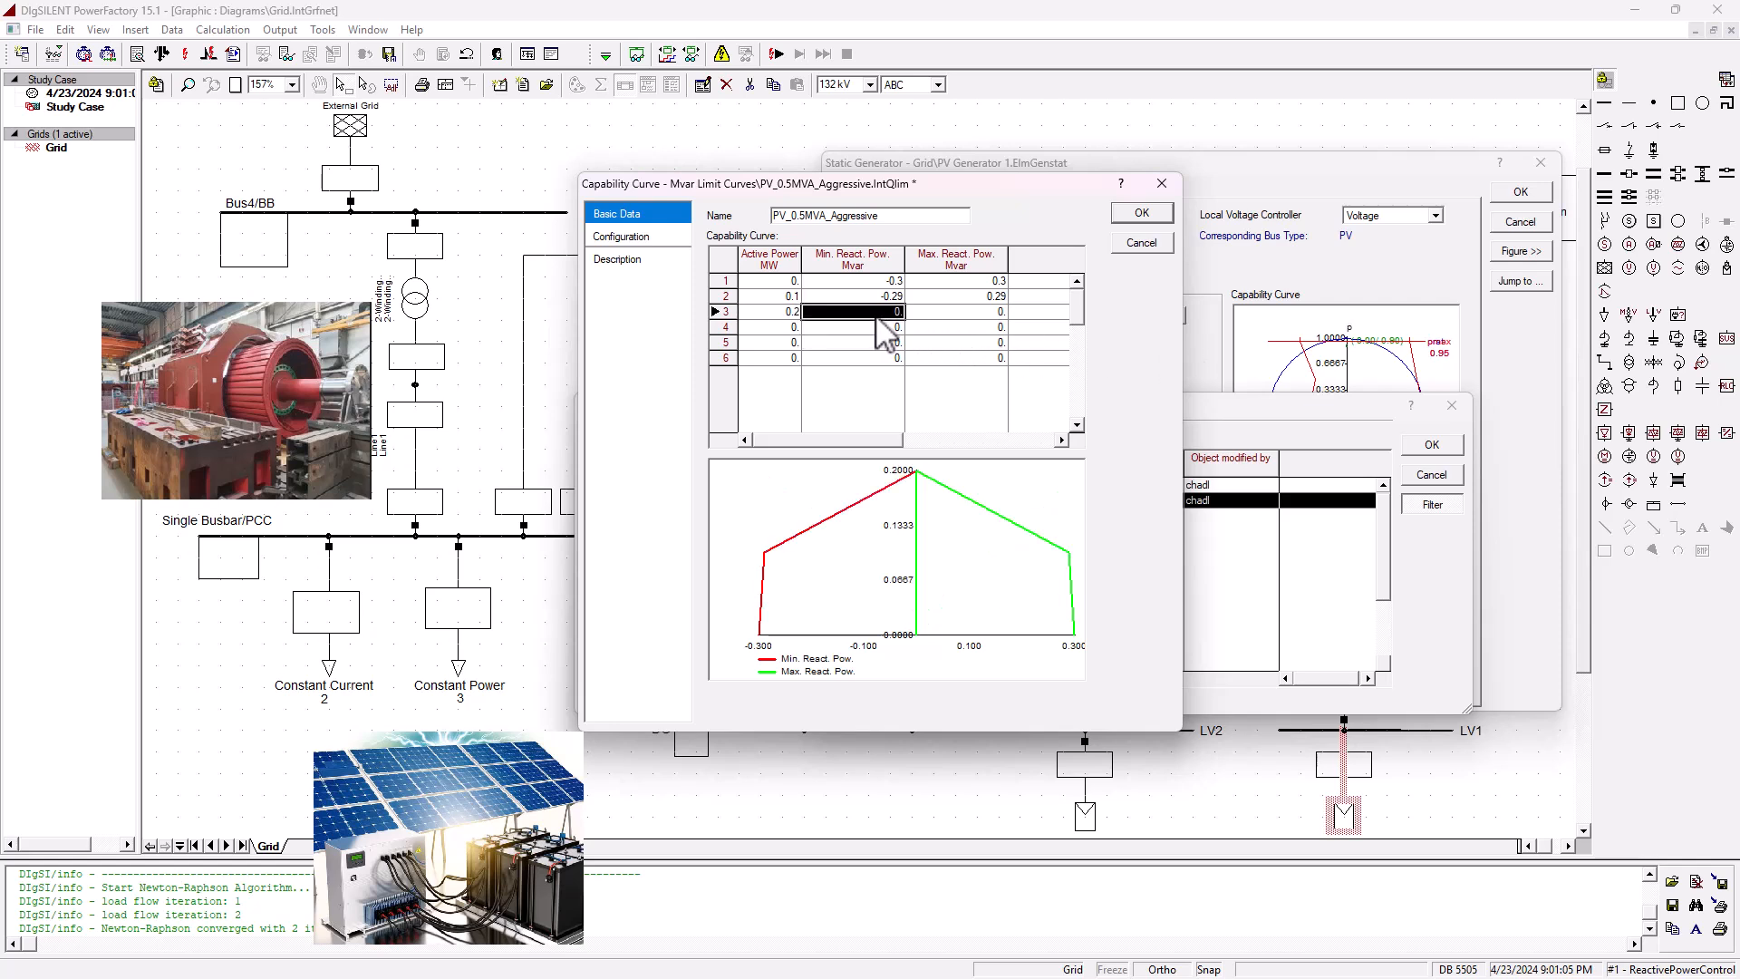
text(-)
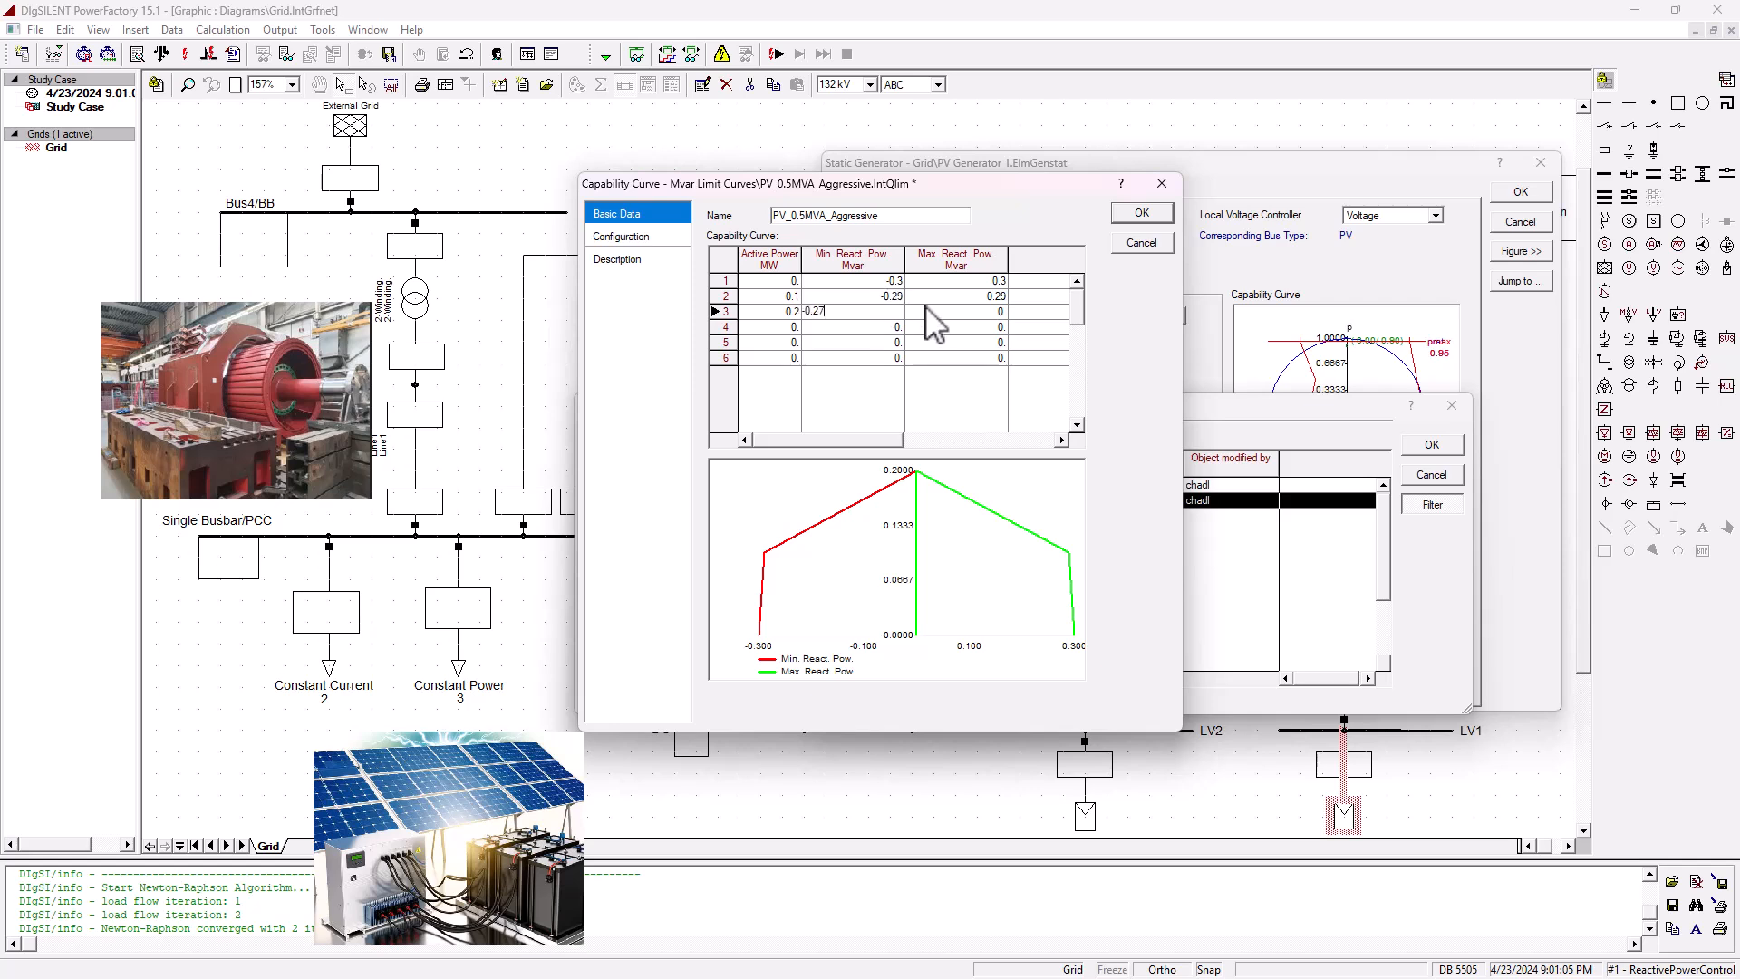
click(963, 316)
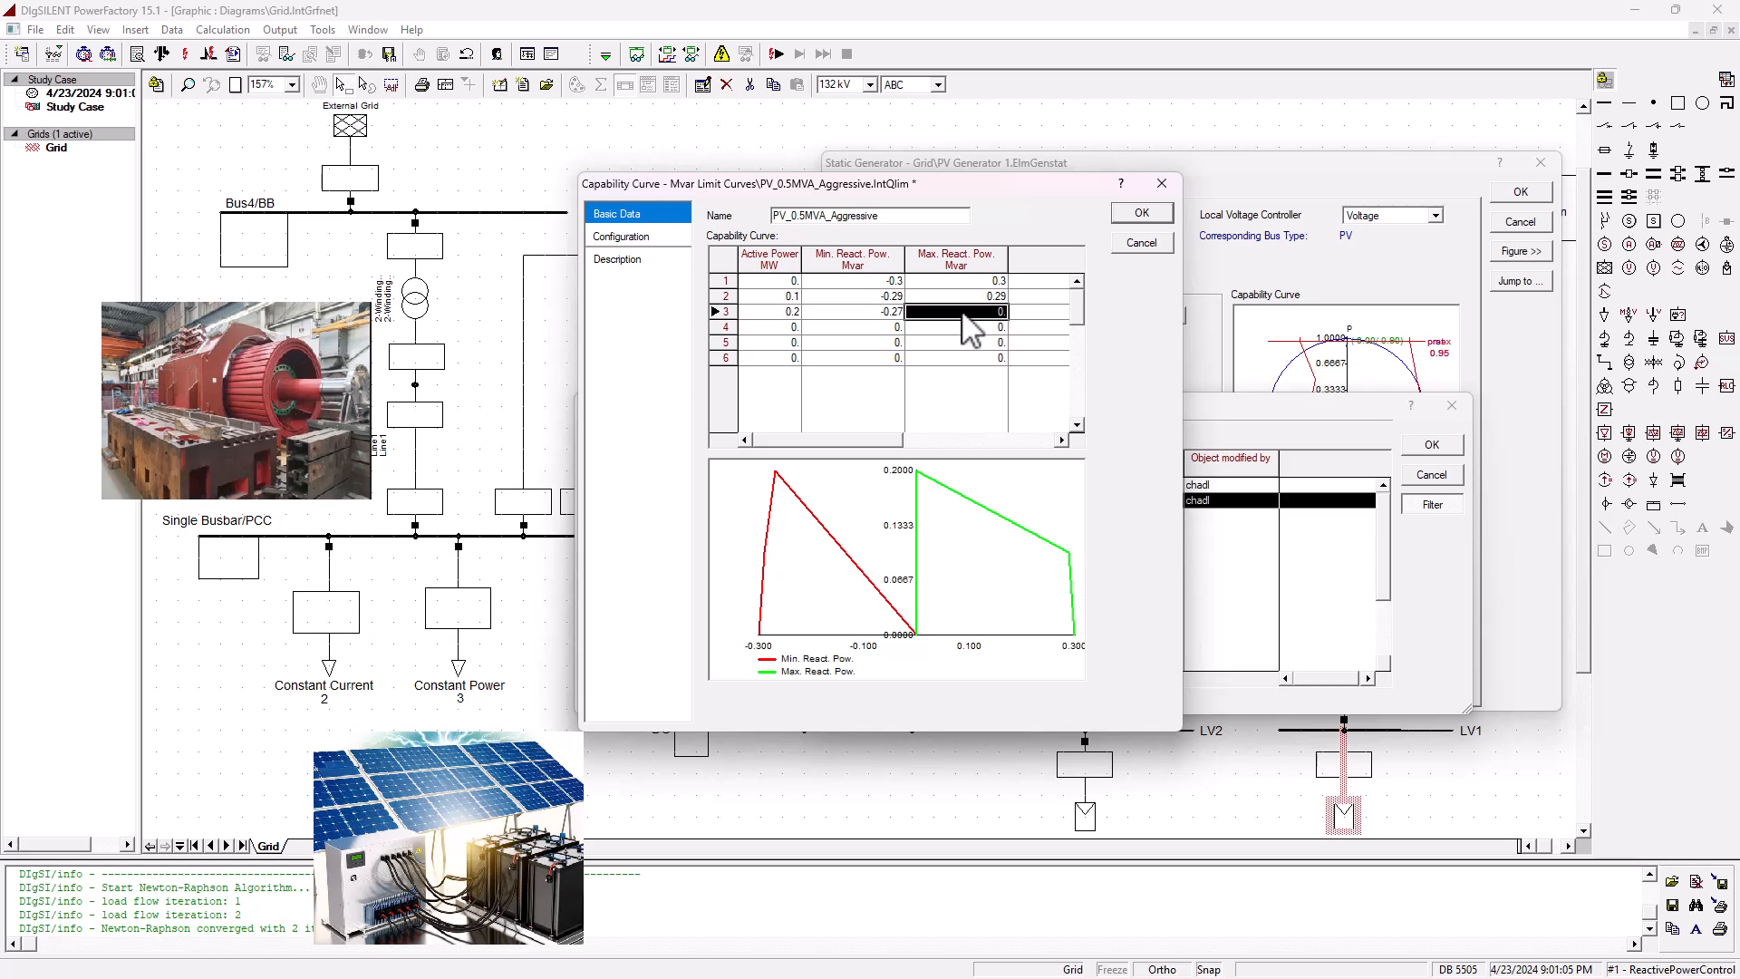
key(BackSpace)
click(847, 342)
- Fill the fourth curve row with 0.3 MW active power and reactive power limits of -0.24 and +0.24 Mvar
ctrl+click(762, 328)
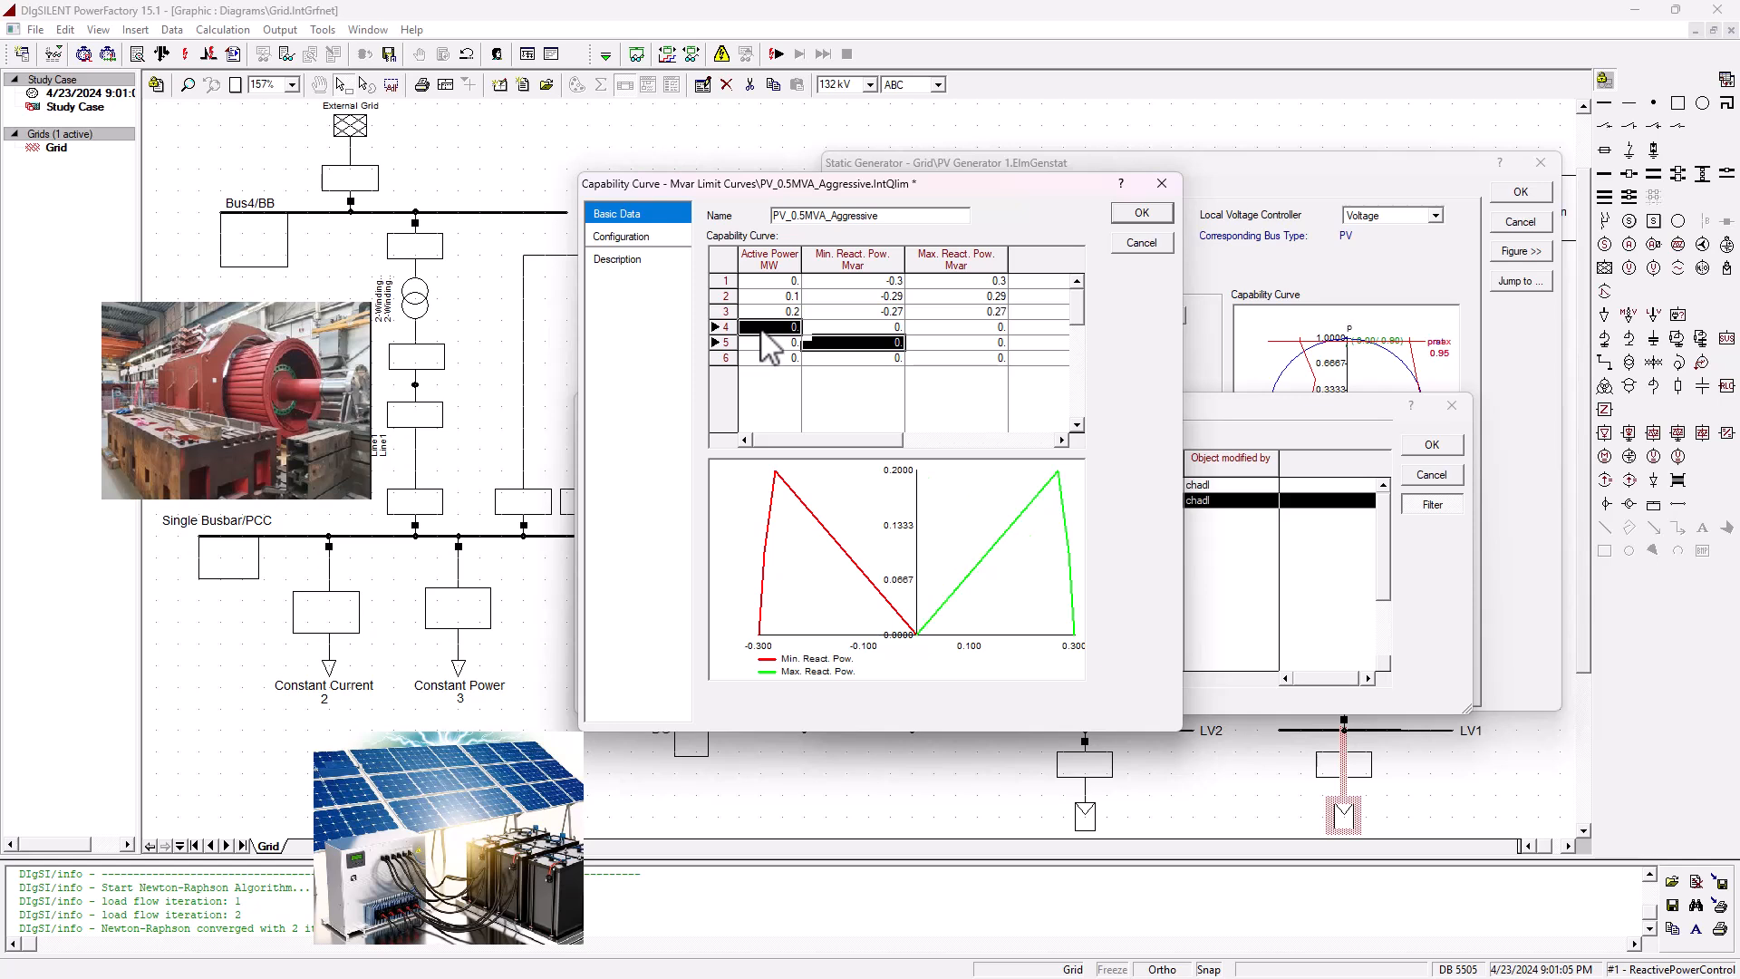
text(0.9)
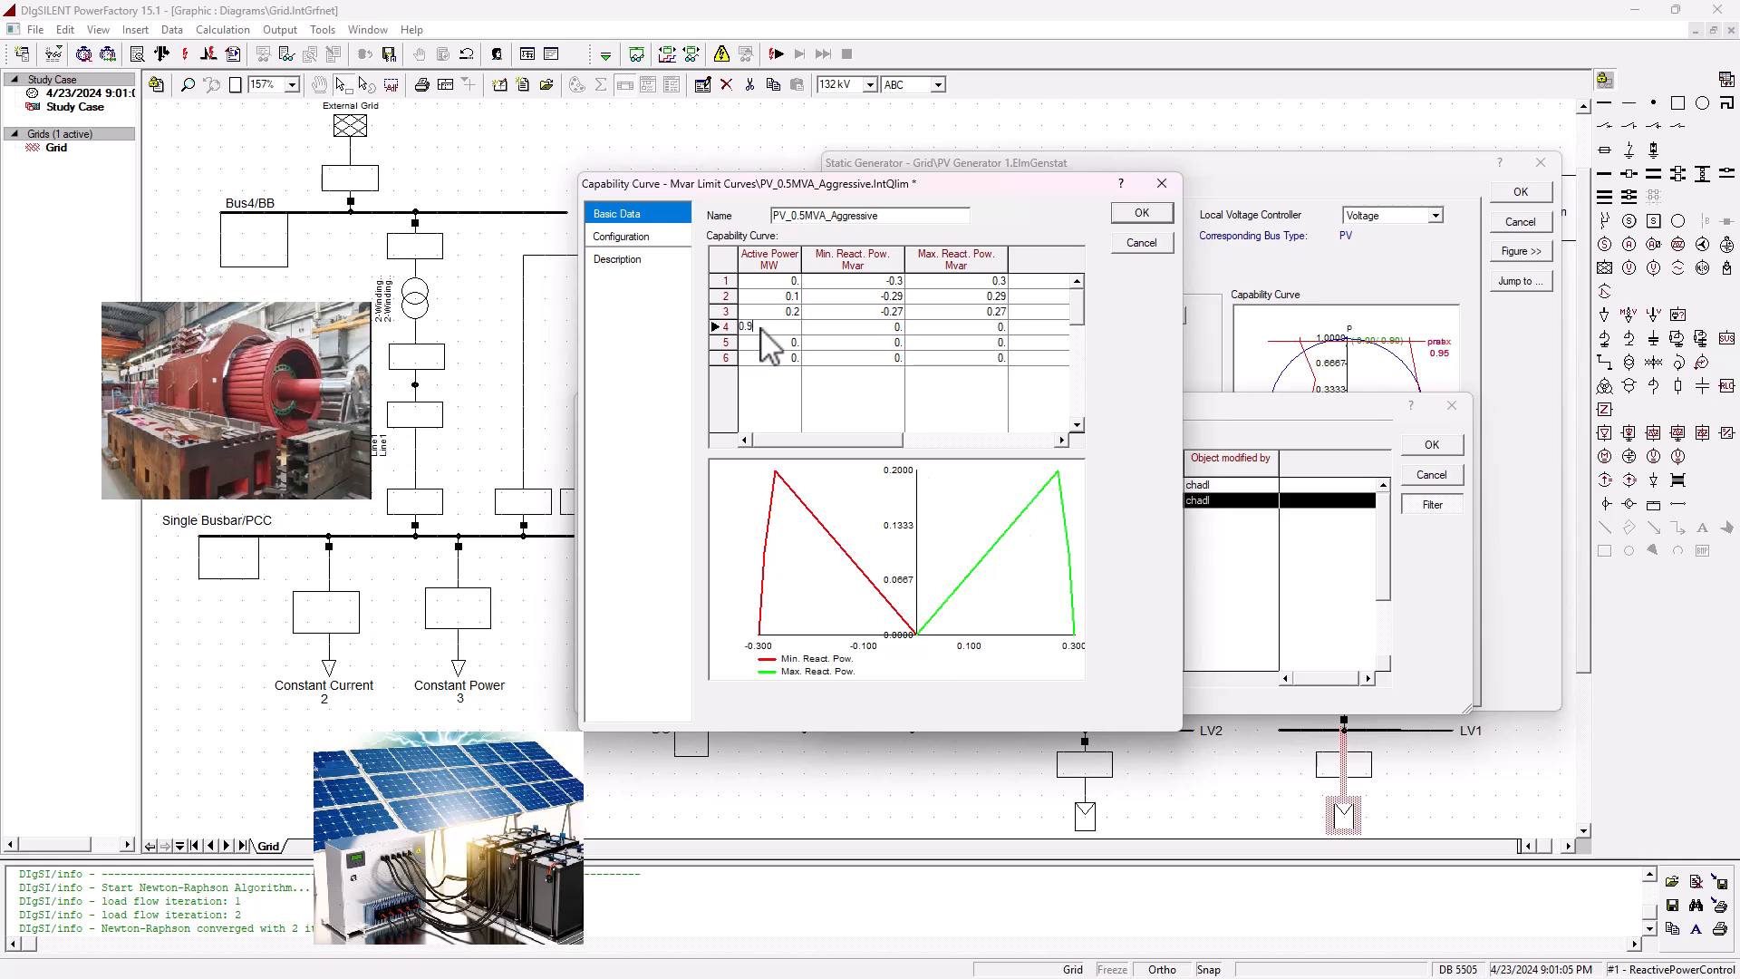
text(3)
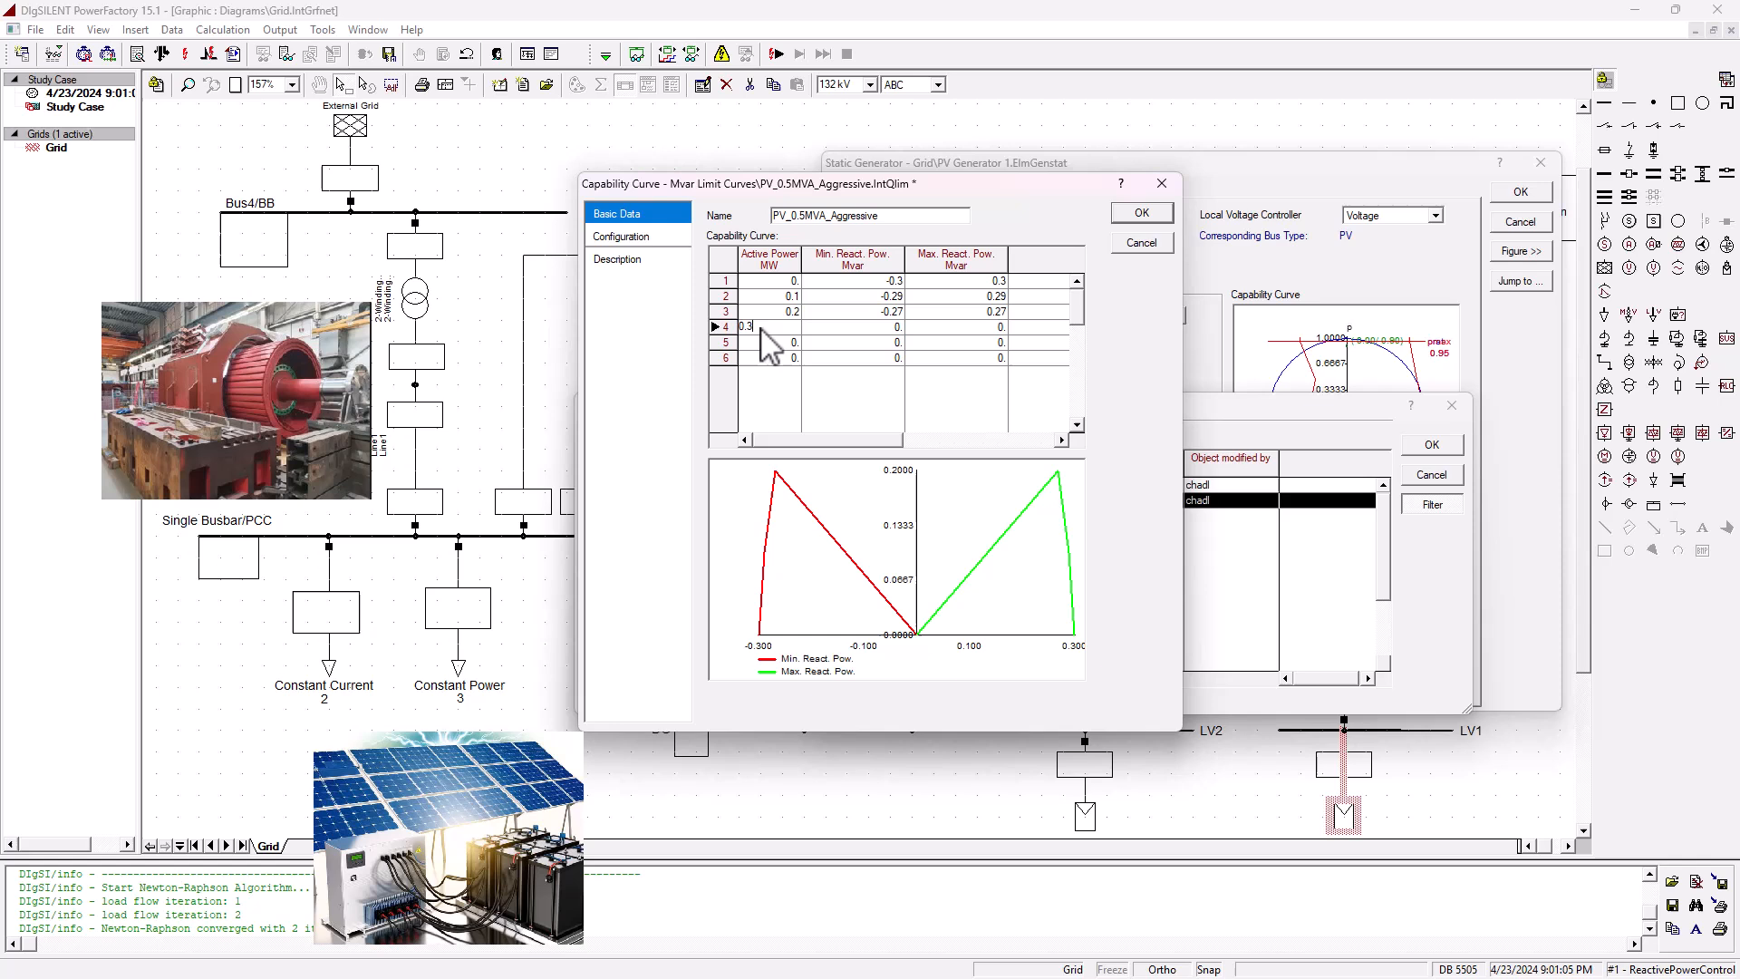
click(886, 329)
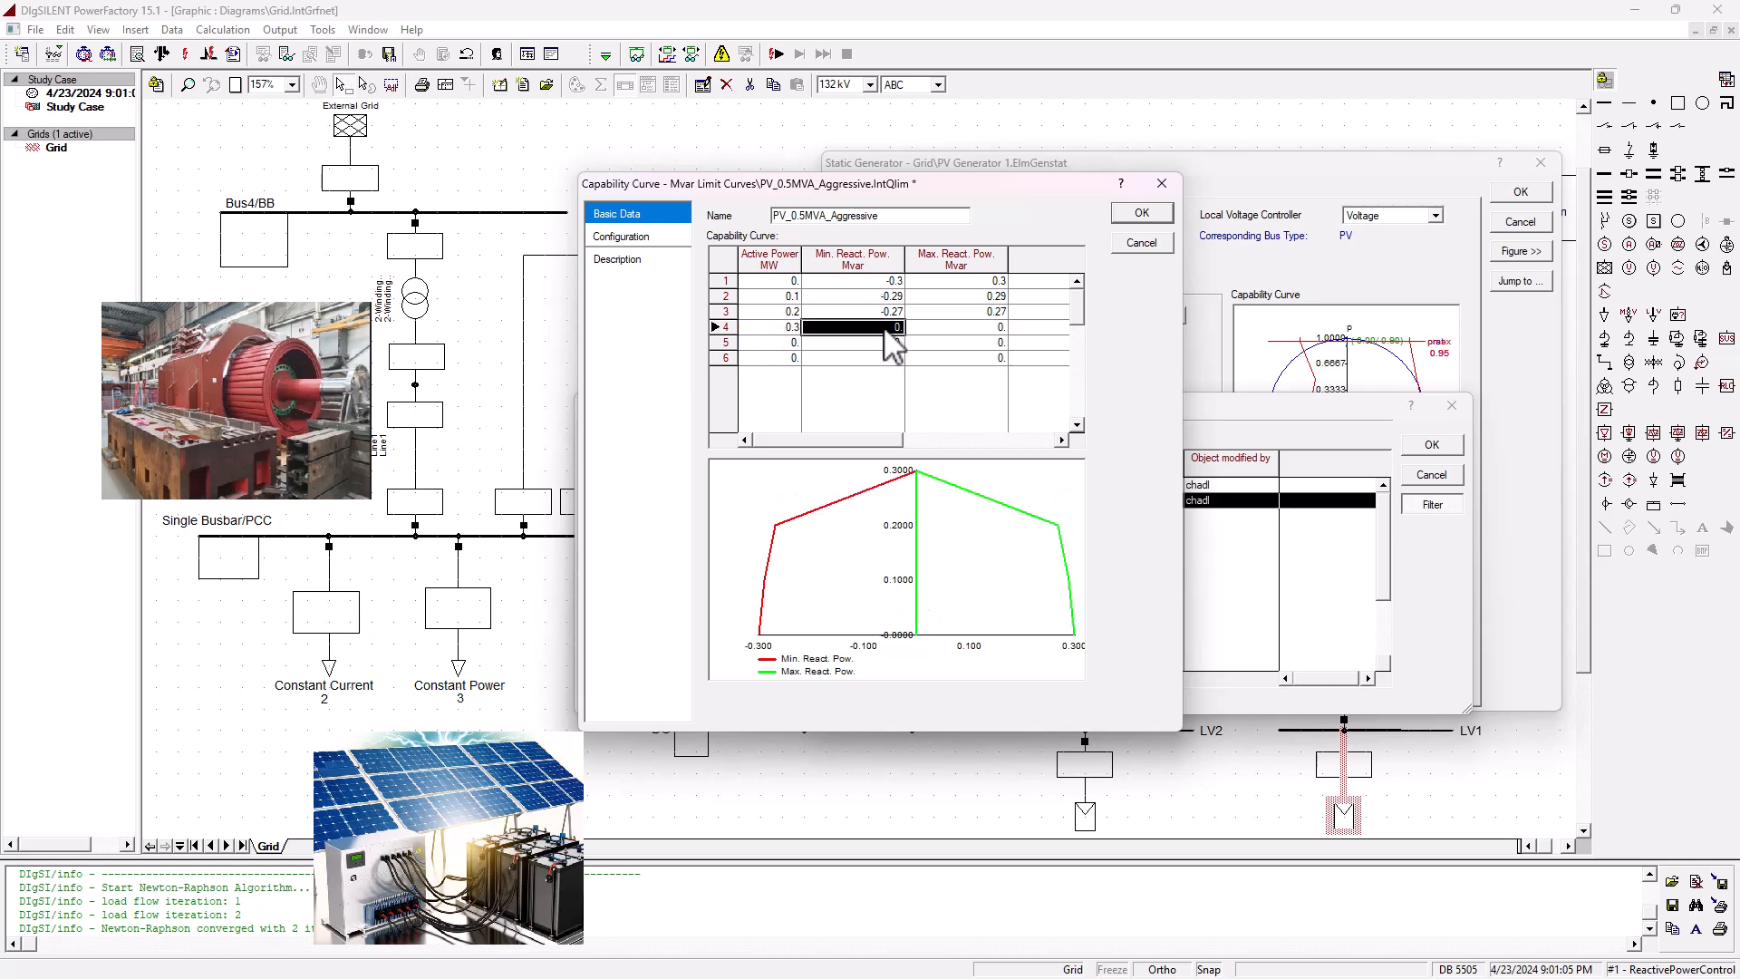
text(-0.24)
key(Return)
click(967, 328)
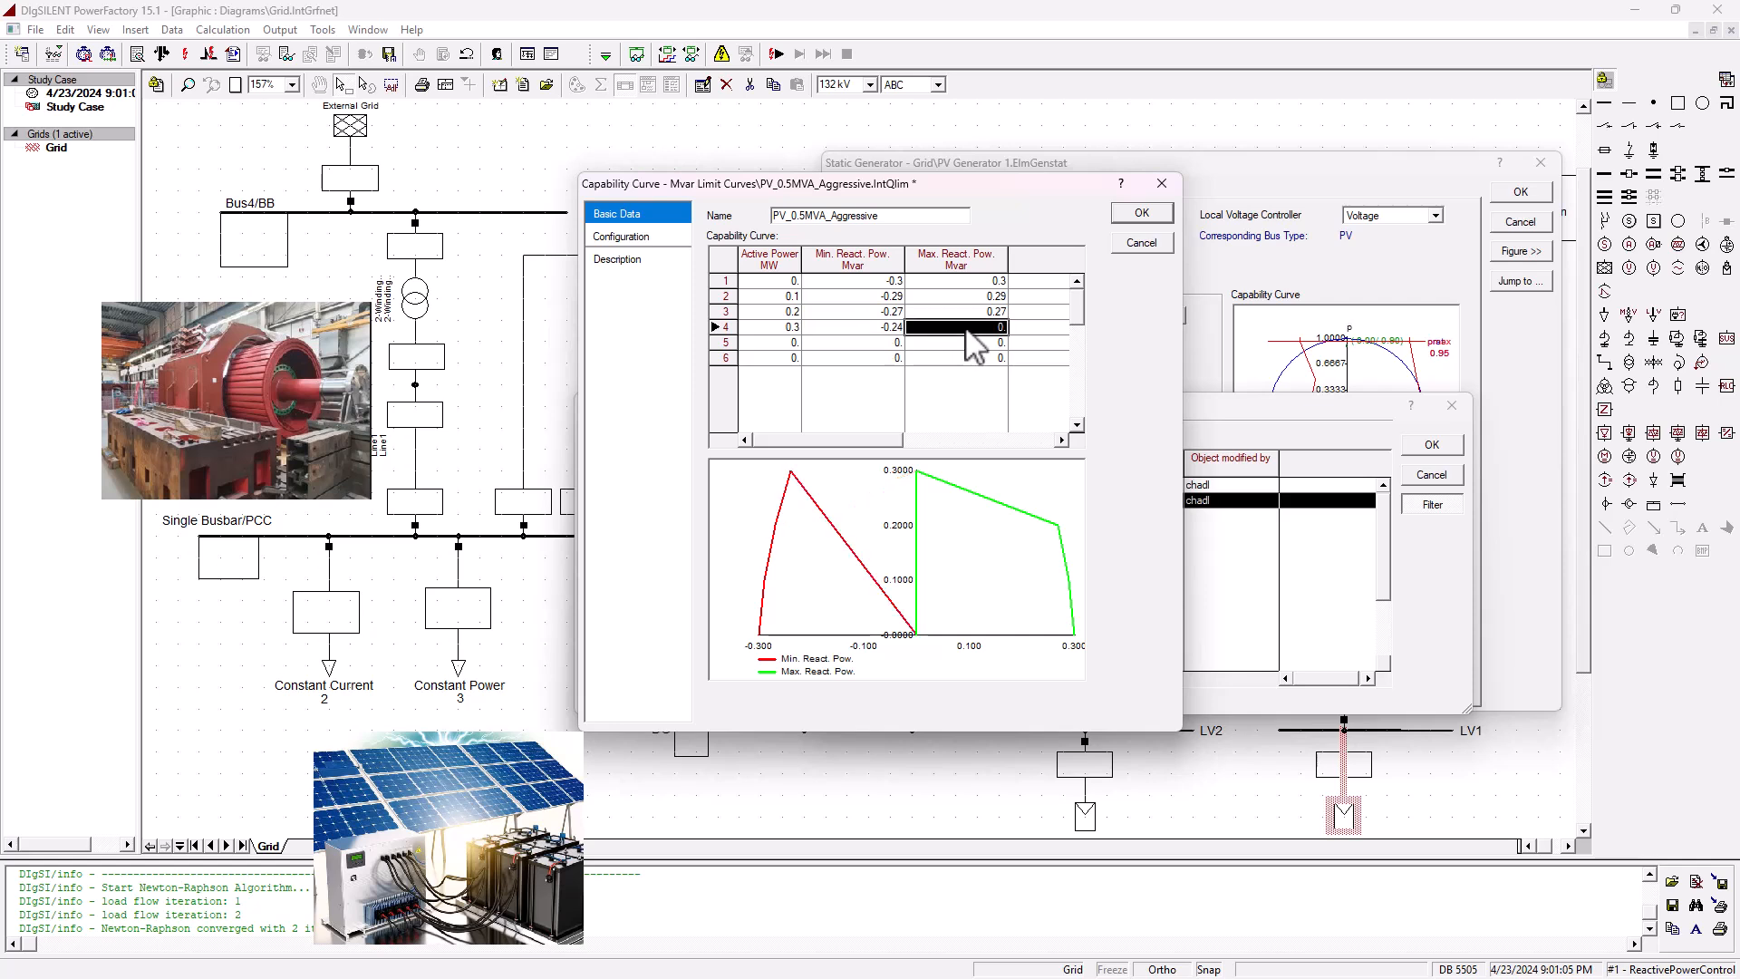
text(+0.24)
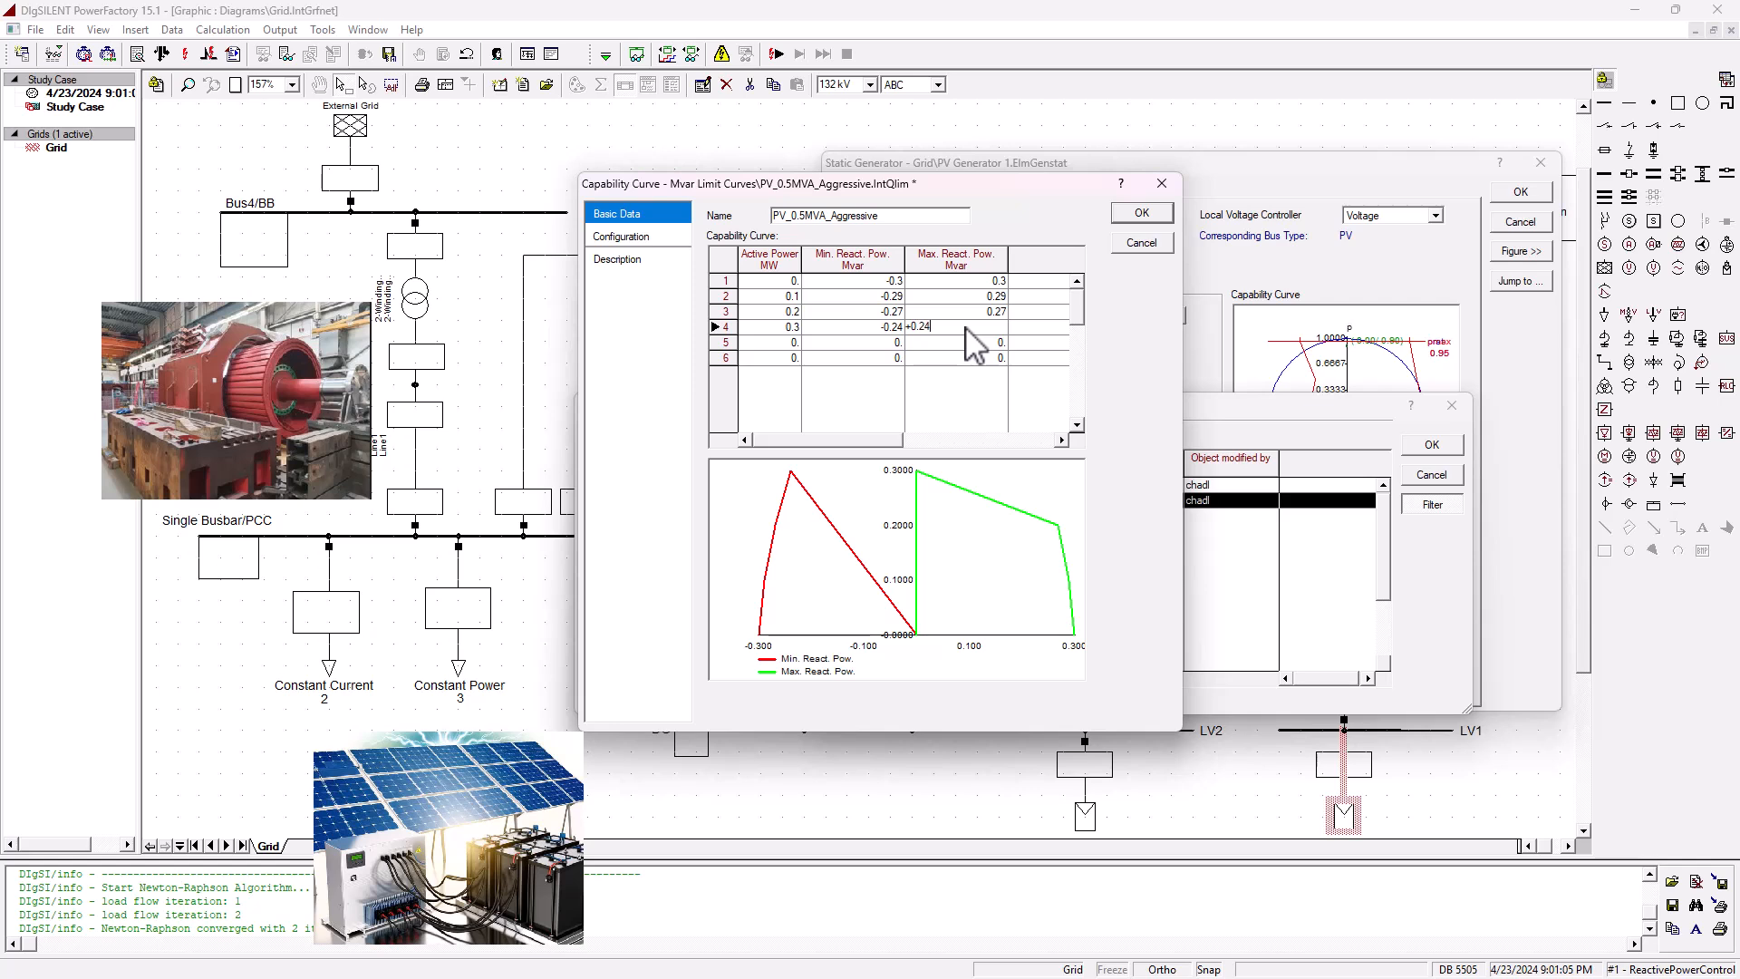
- Fill the fifth curve row with 0.4 MW active power and reactive power limits of -0.2 and +0.2 Mvar
click(782, 346)
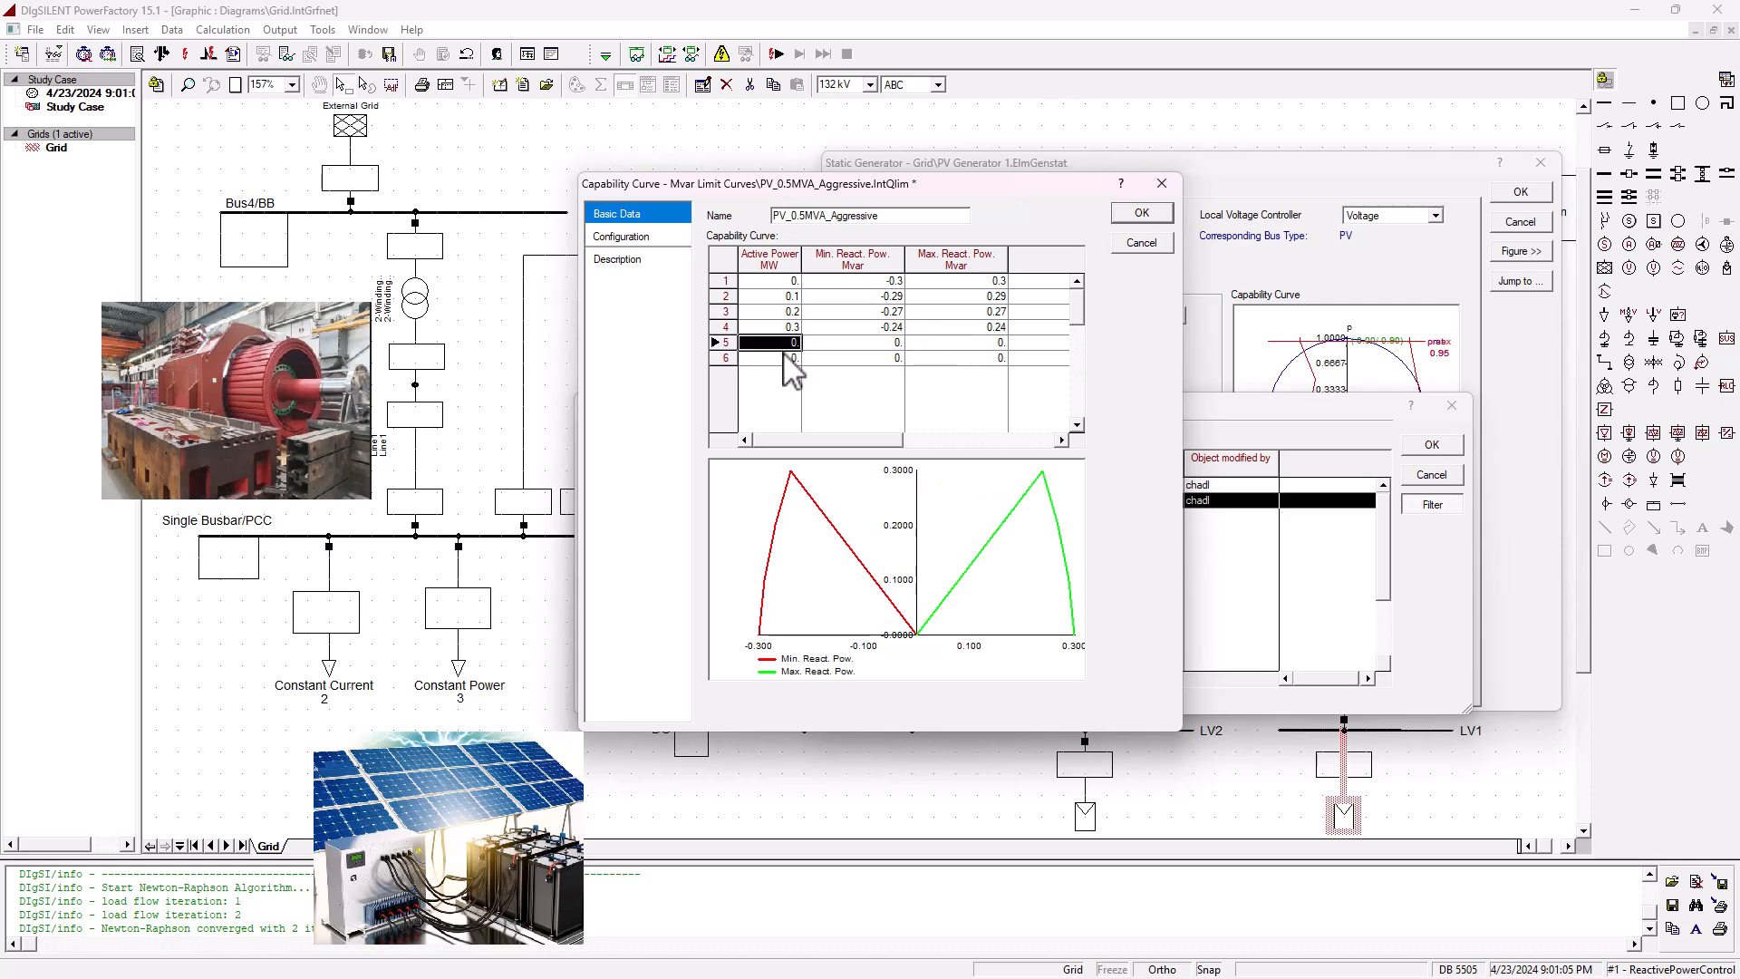
text(0)
click(882, 348)
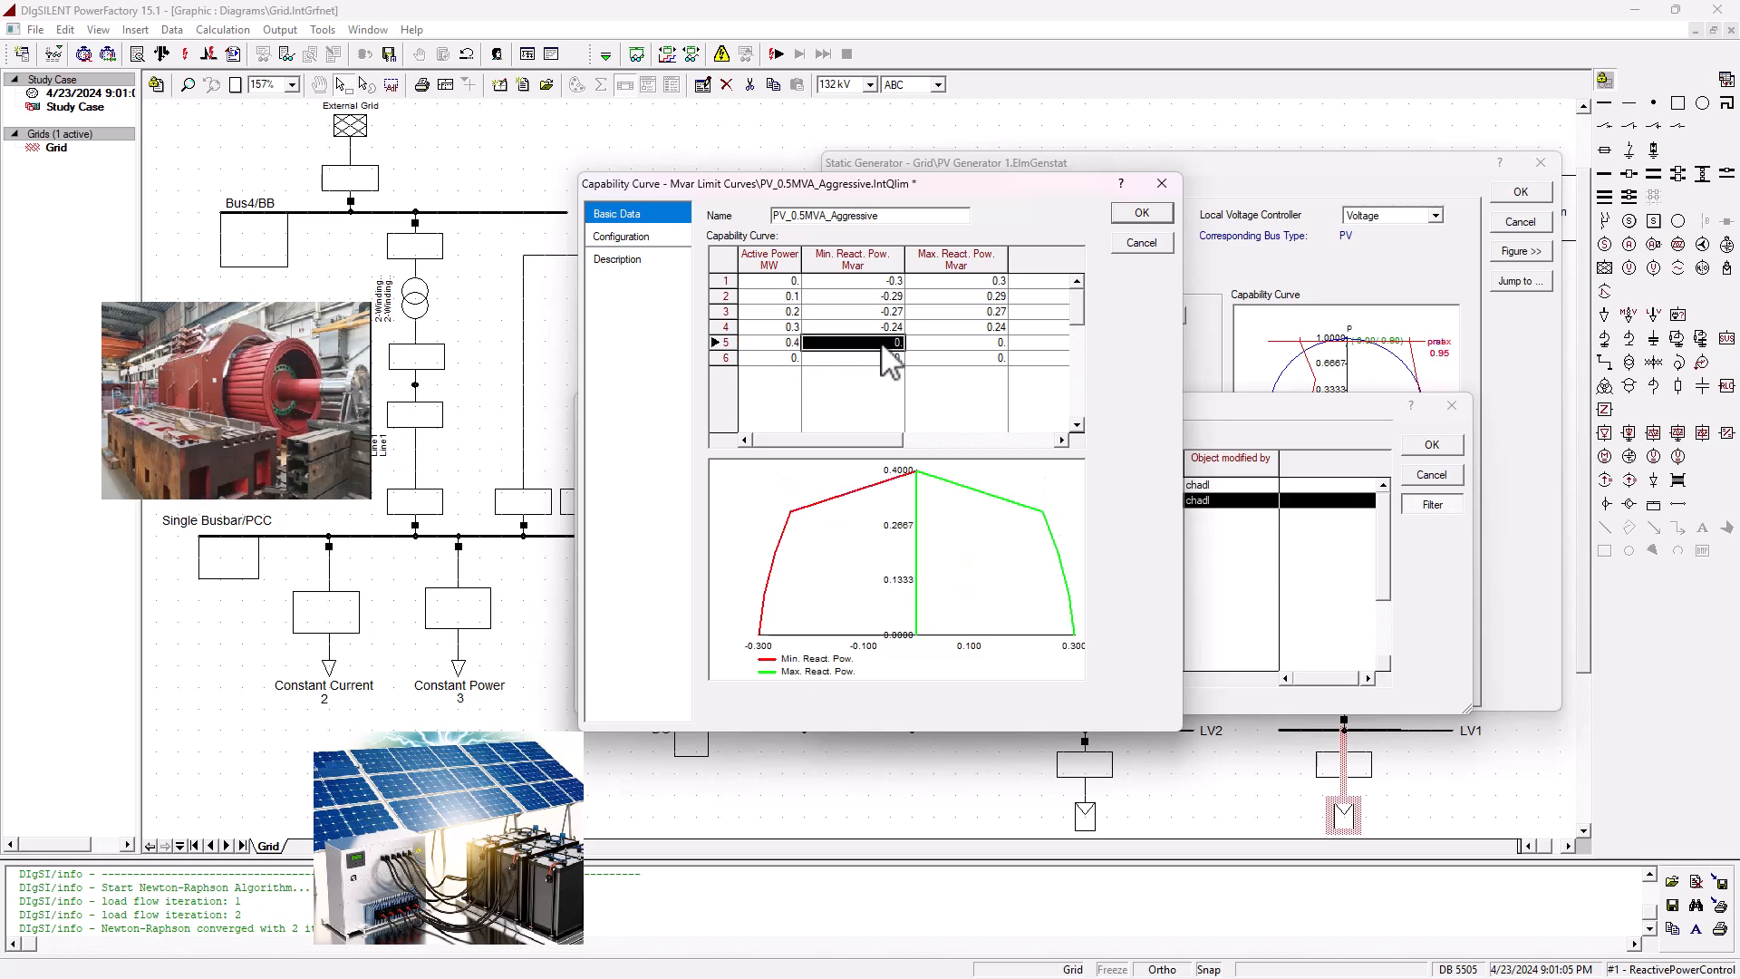
text(-0.2)
click(958, 348)
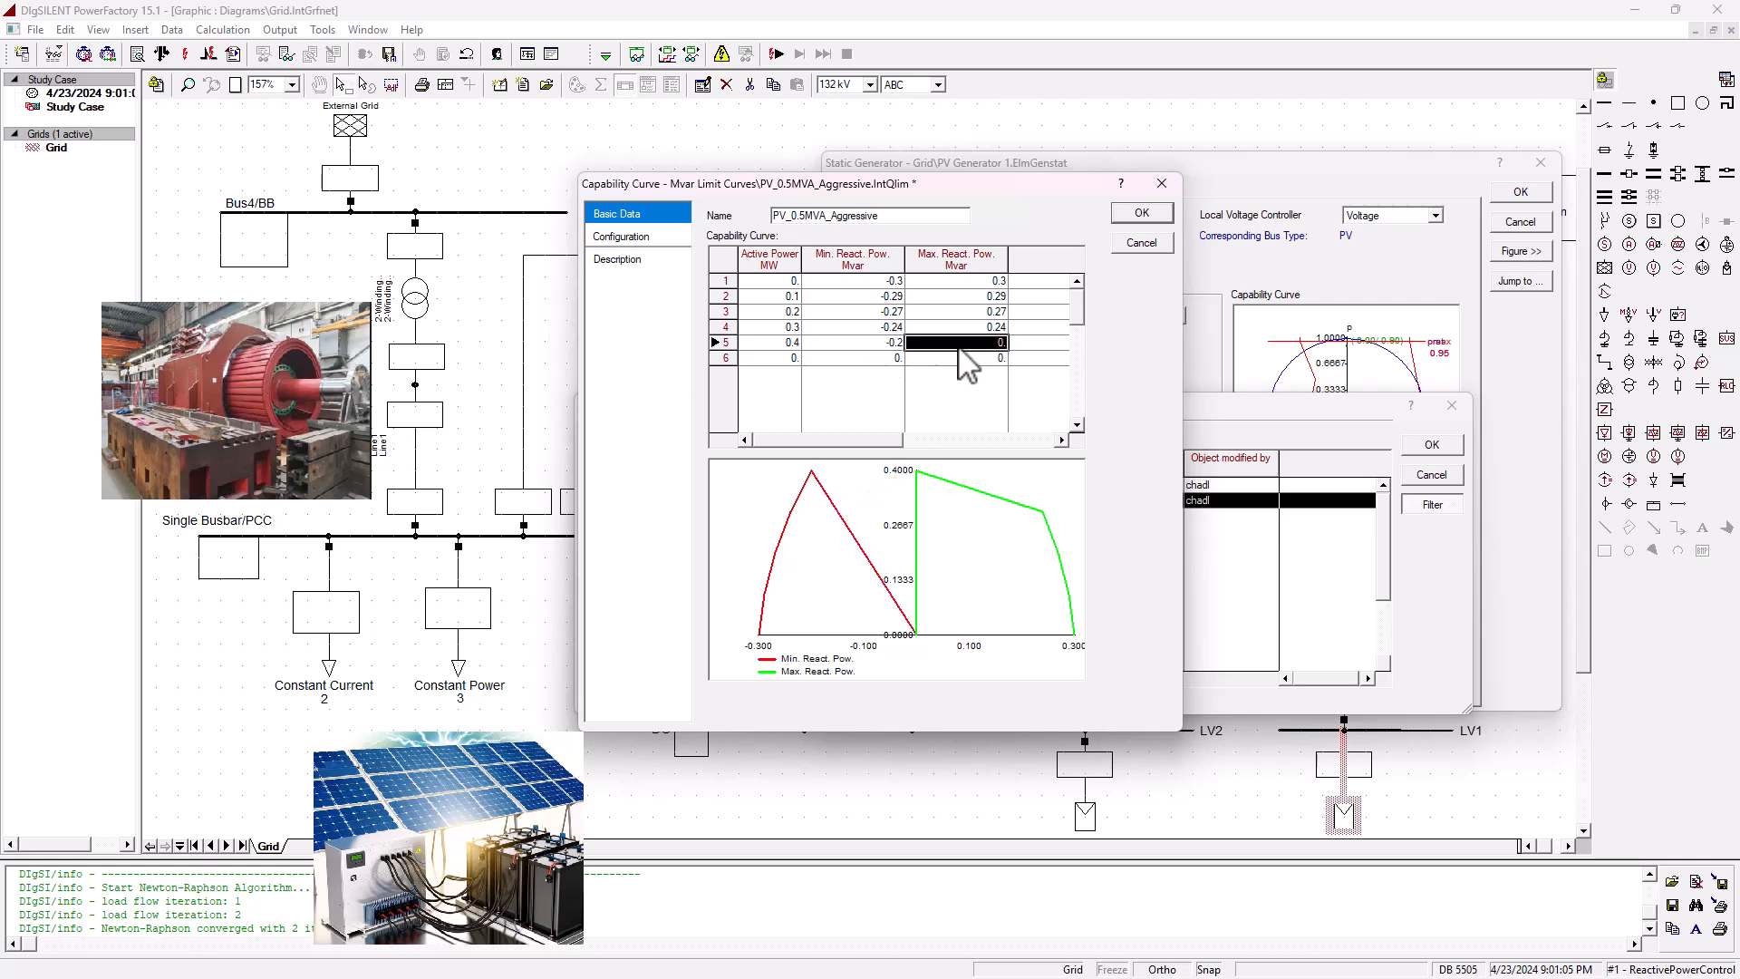
text(+0.2)
click(997, 359)
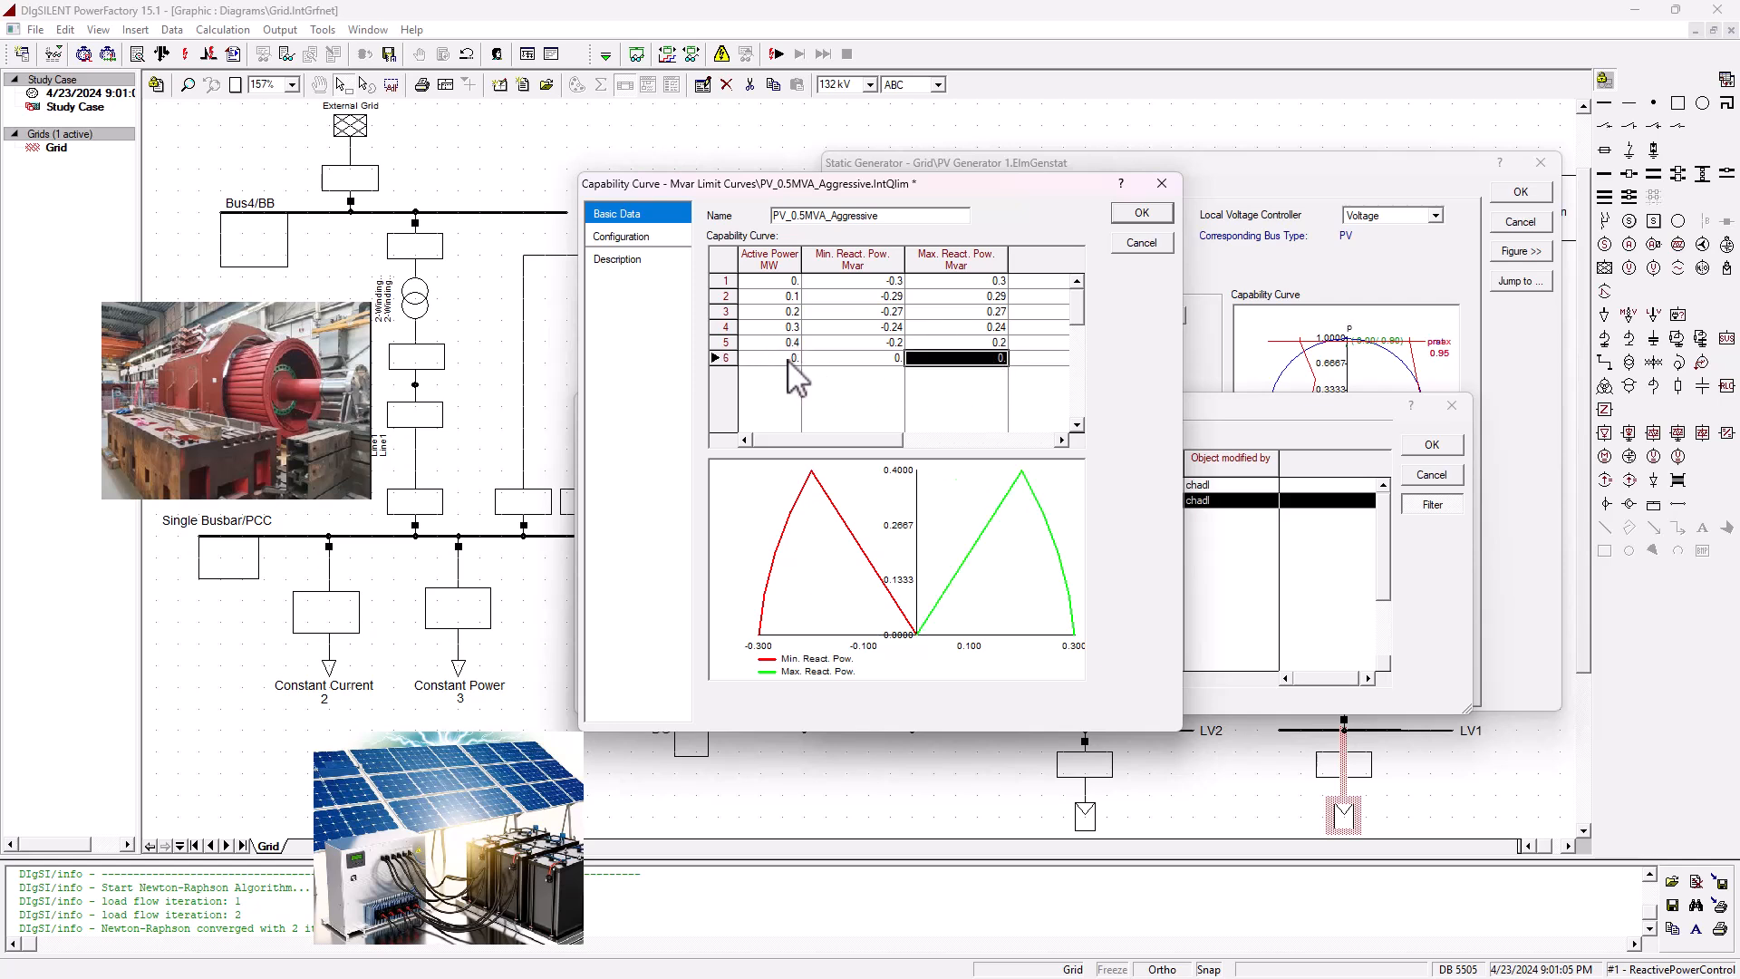
- Set the active power of the sixth capability curve row to 0.475 MW
drag(984, 189, 716, 178)
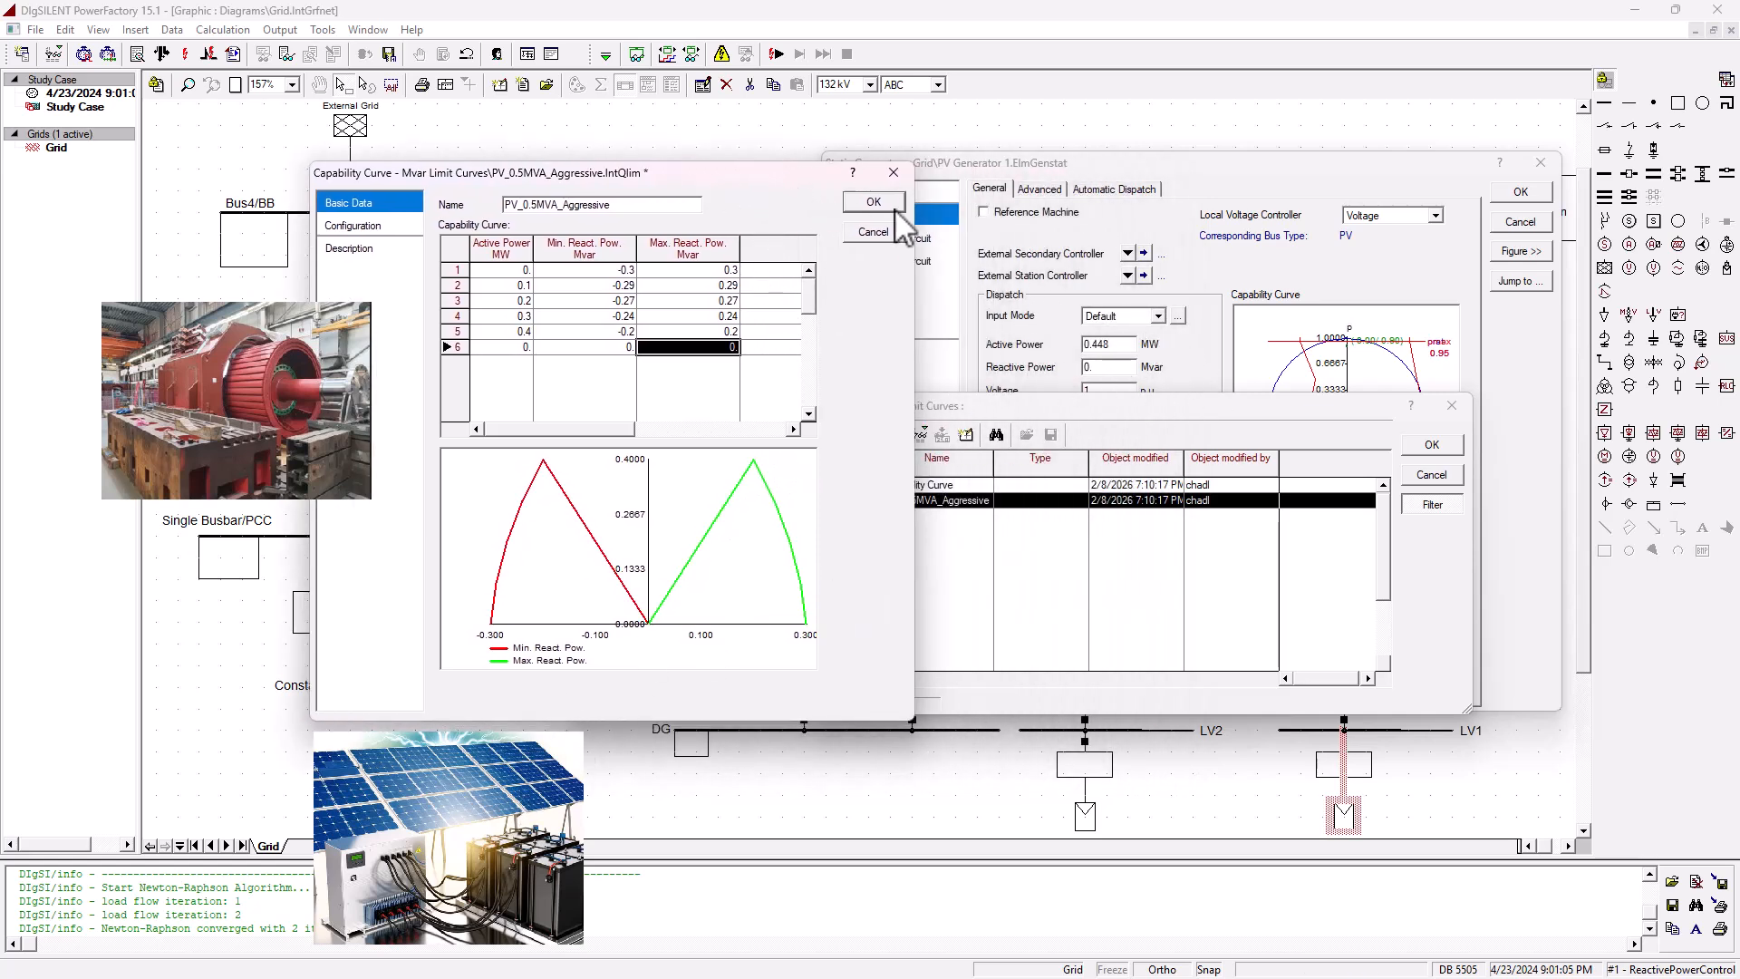
drag(784, 174, 661, 237)
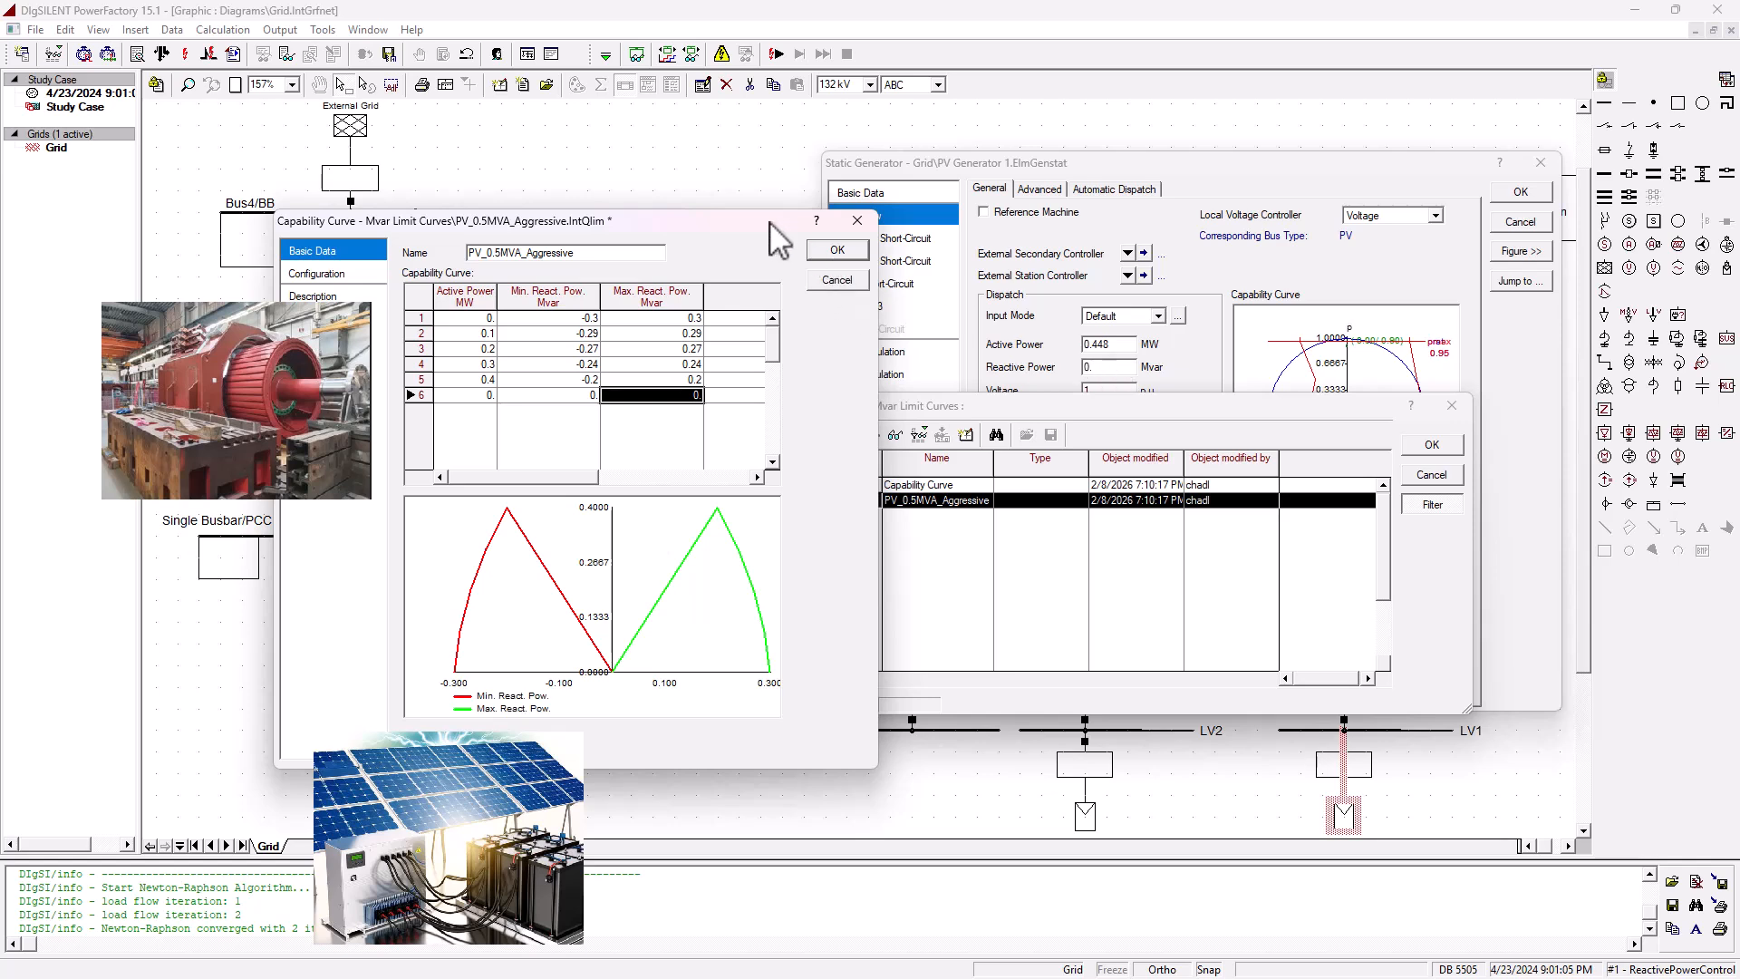
drag(769, 222, 1126, 223)
click(832, 397)
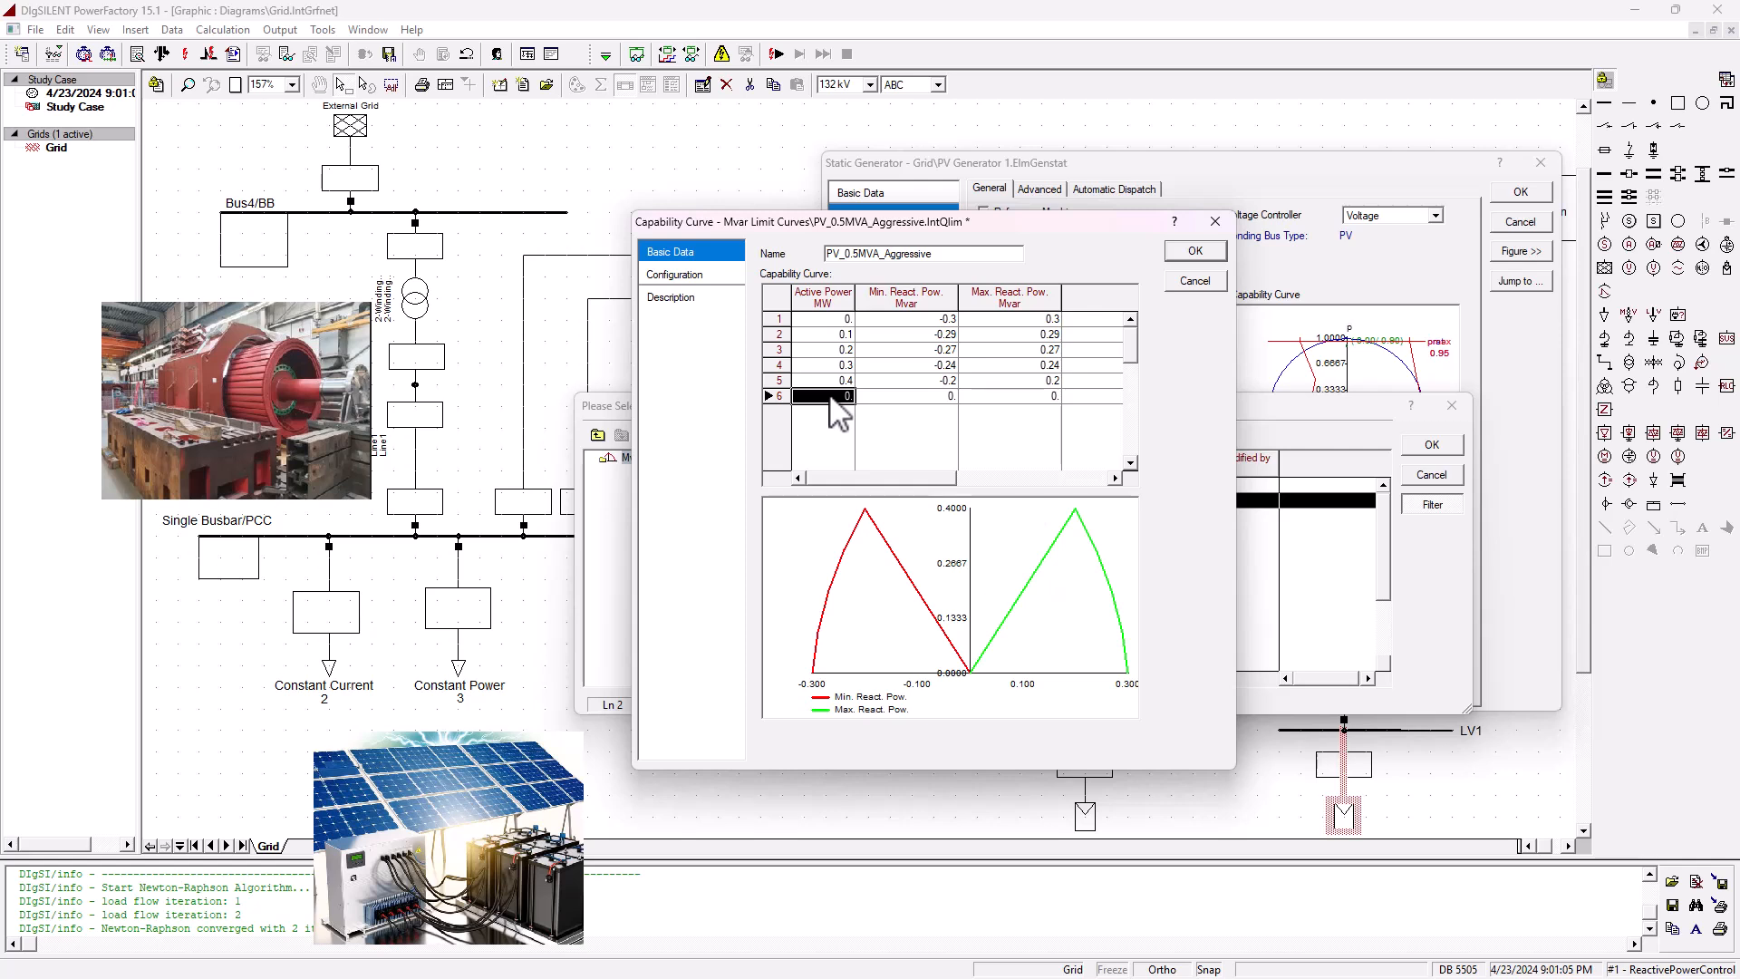
text(0)
click(934, 399)
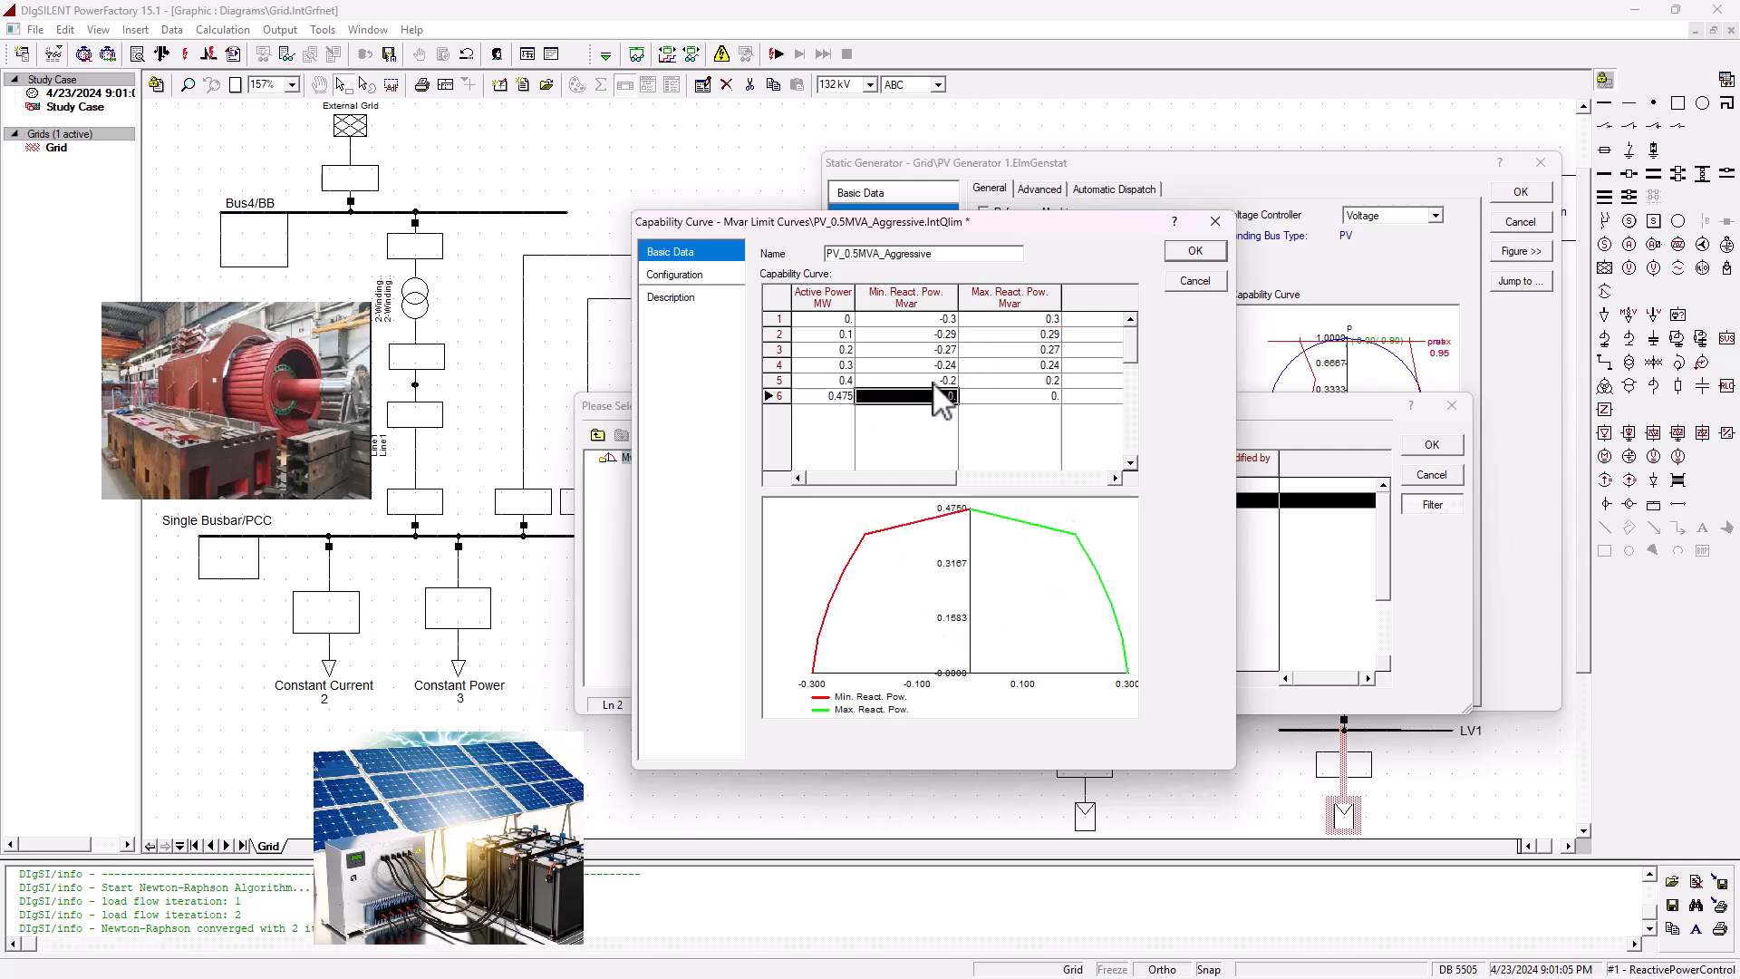
drag(1008, 220, 814, 210)
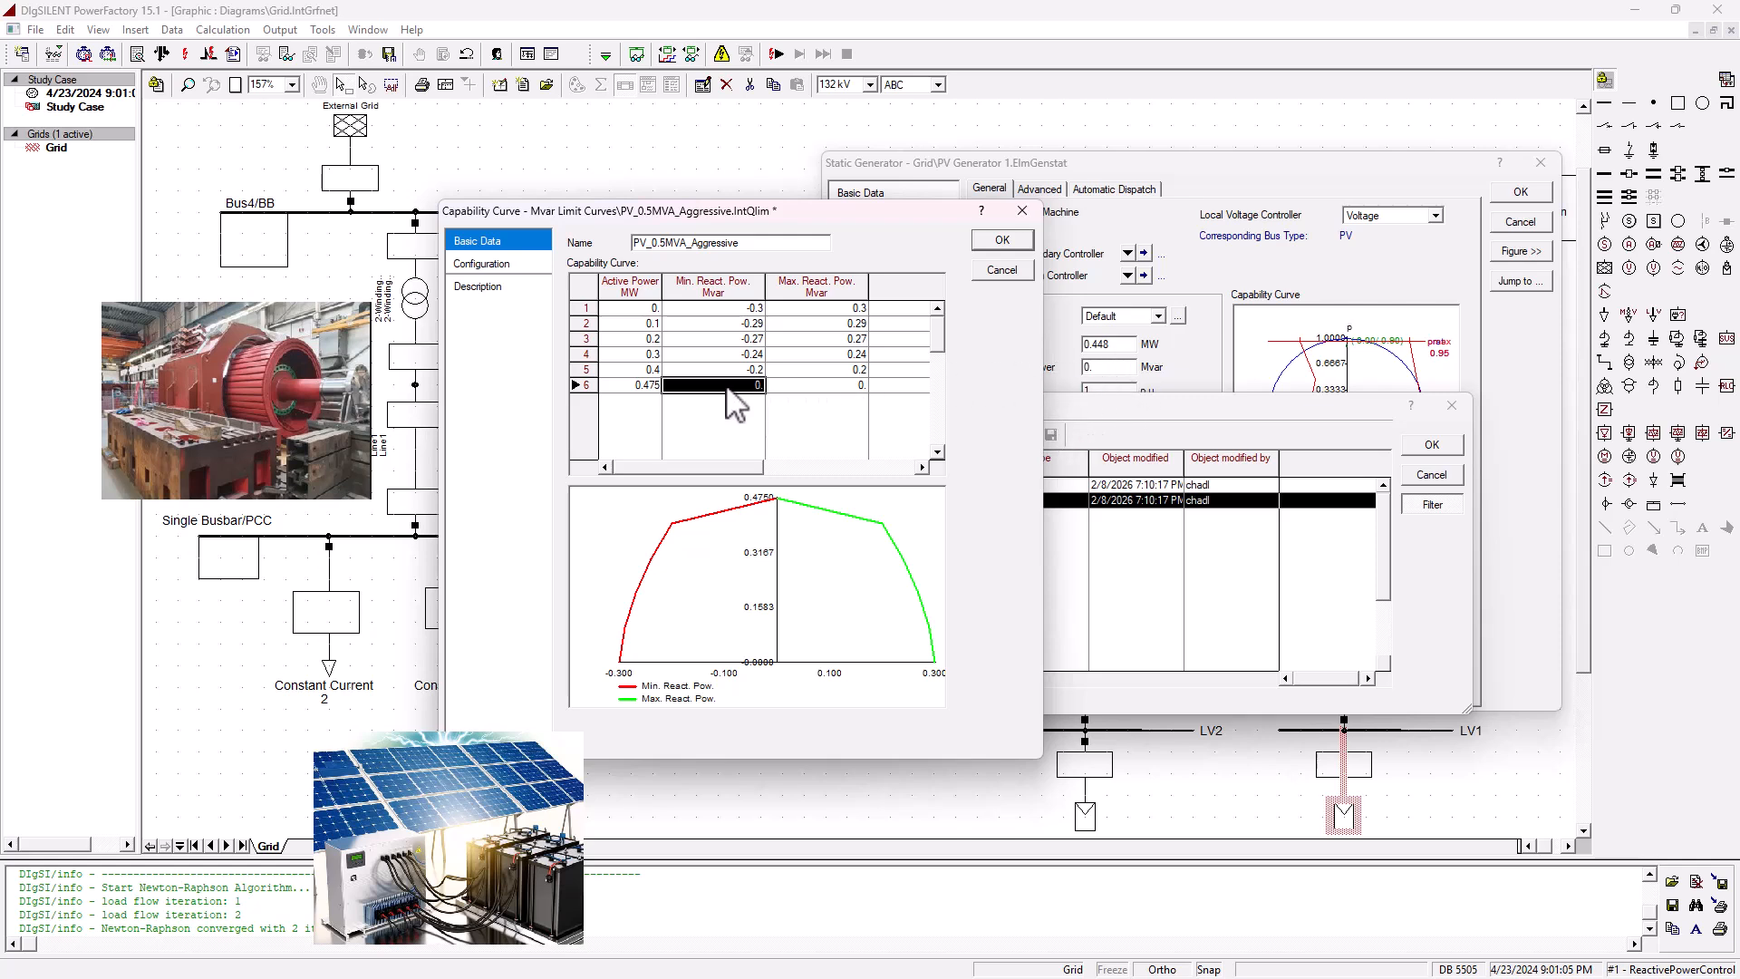
click(640, 387)
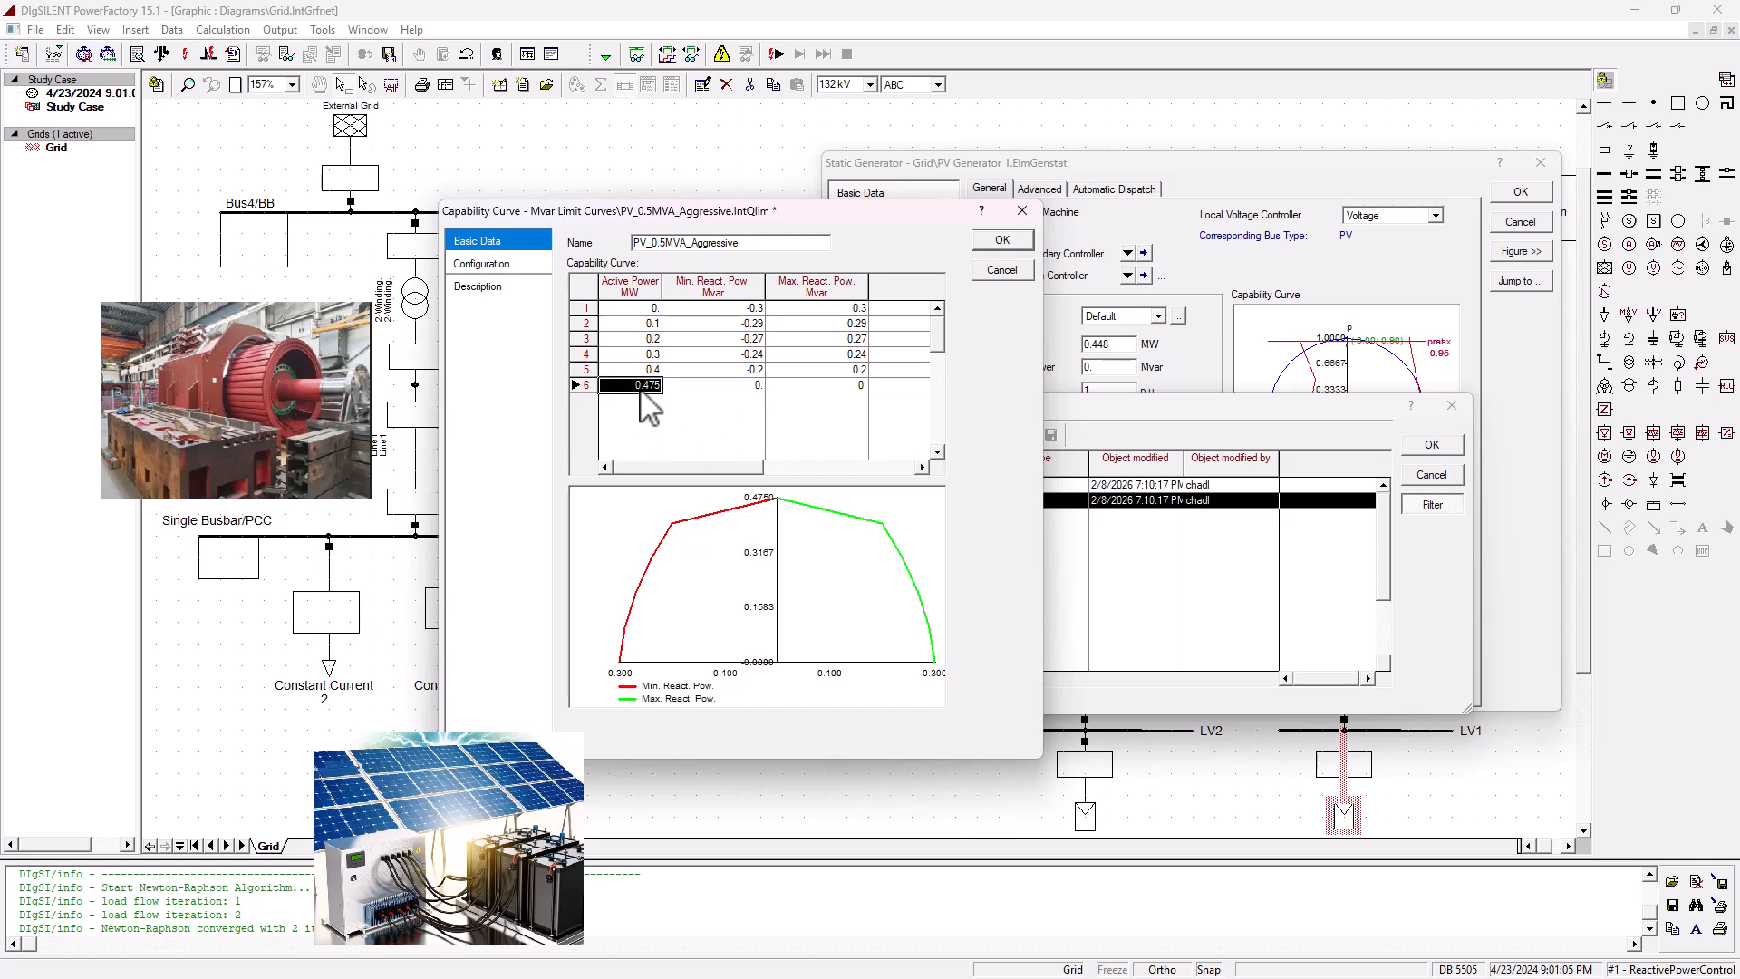
- Enter -0.2 Mvar as the minimum reactive power of the sixth curve row
click(756, 393)
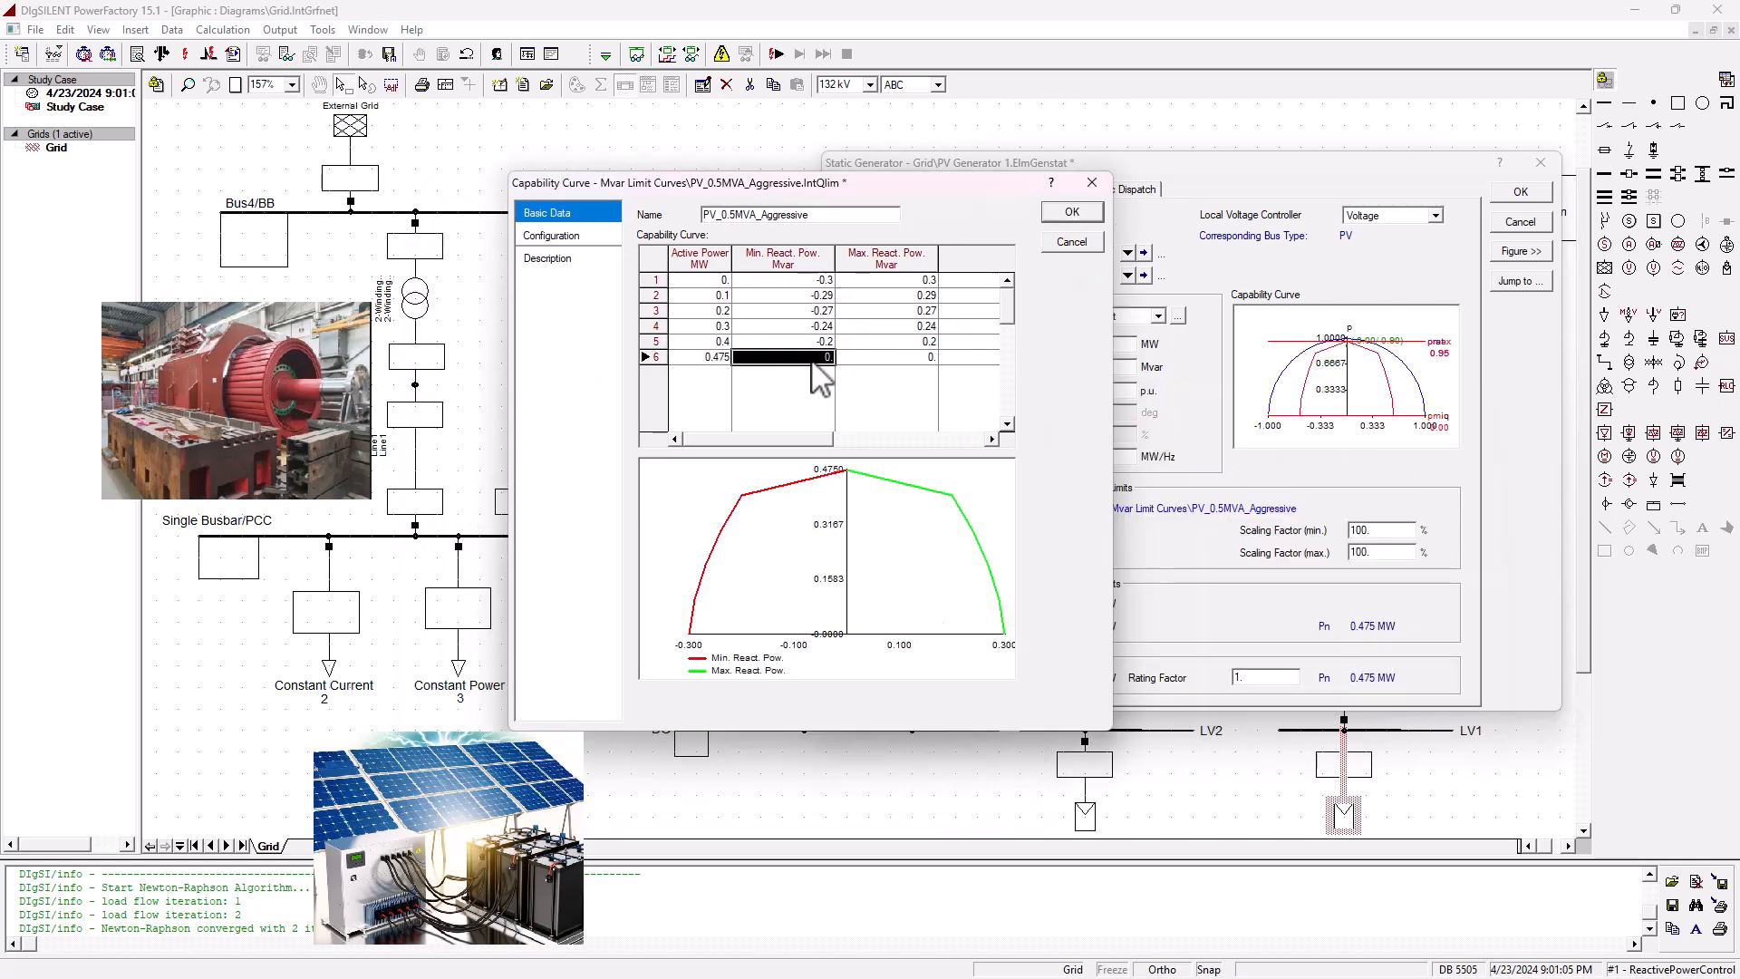
click(810, 358)
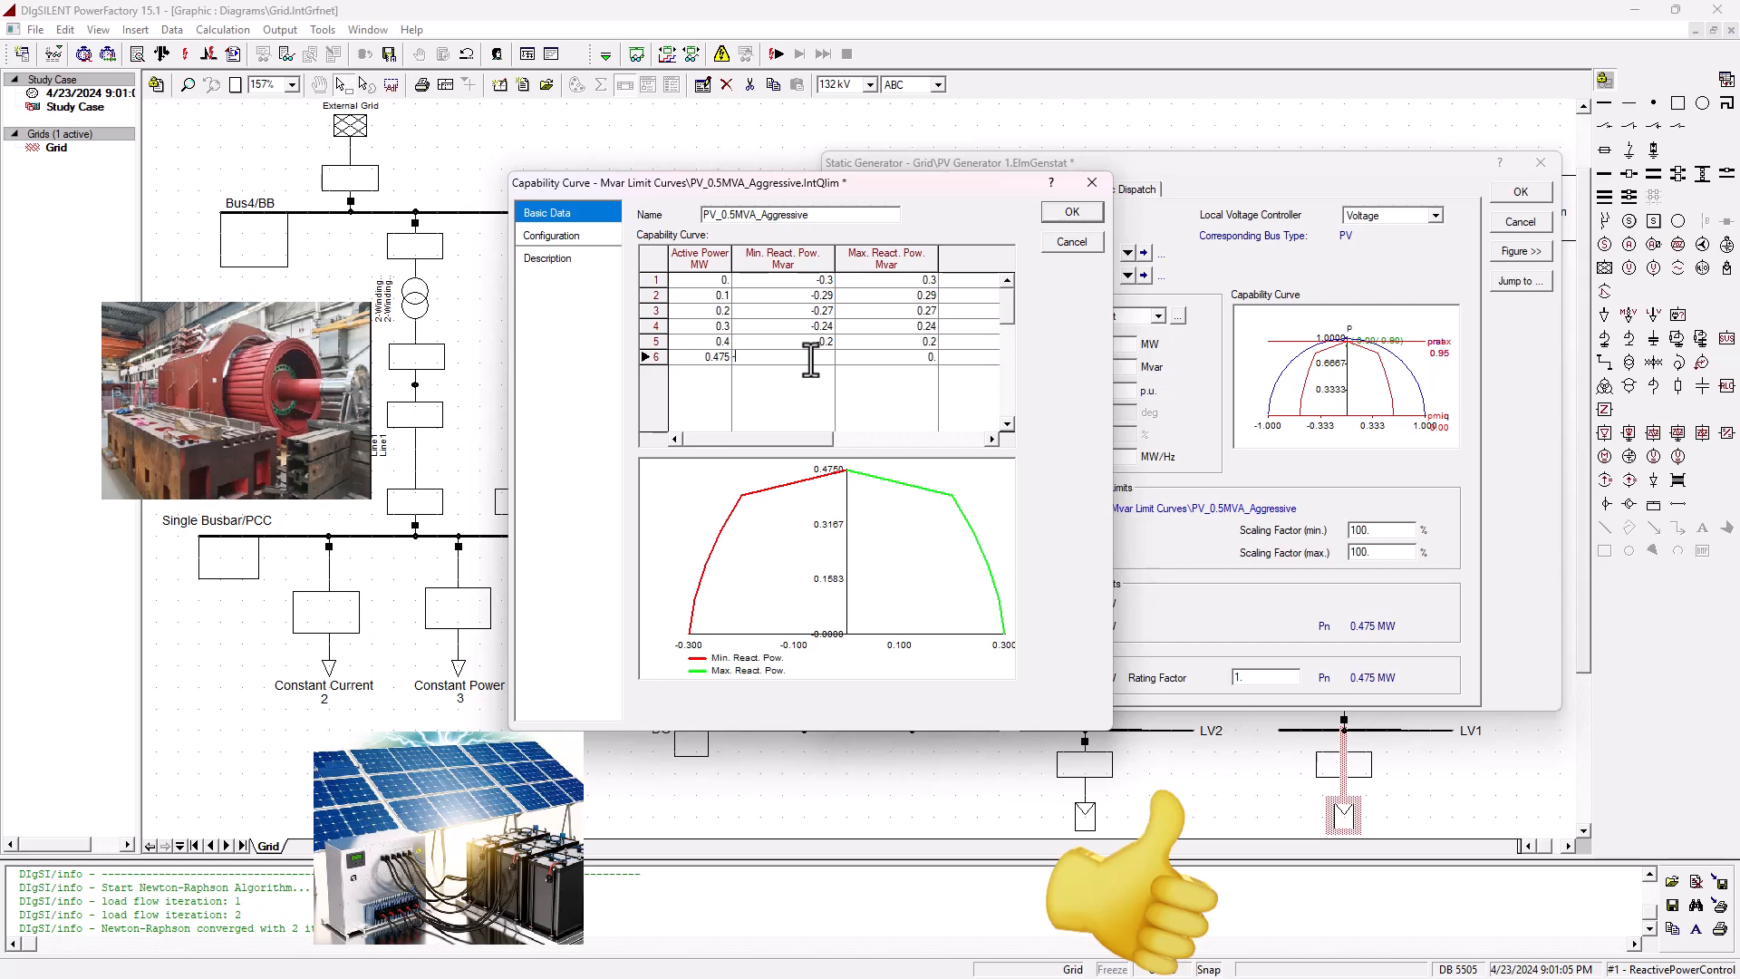
key(Tab)
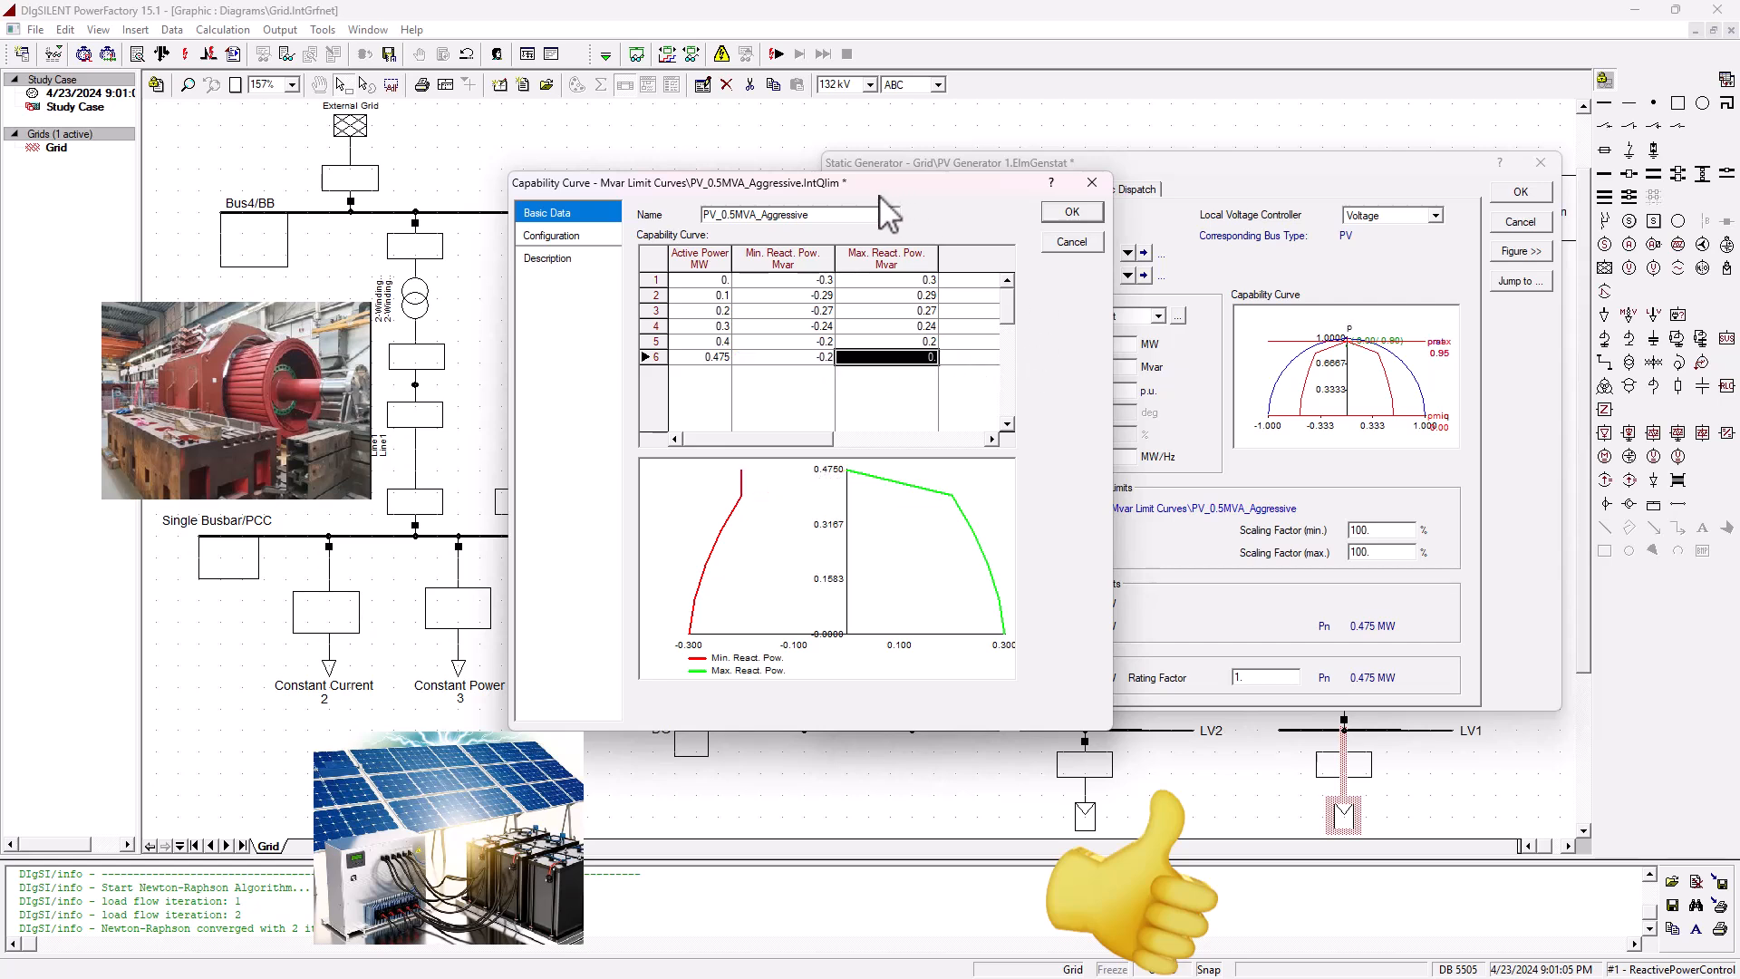
- Set the sixth row's reactive power limits to -0.15 and +0.15 Mvar and accept the completed curve
drag(899, 186, 806, 186)
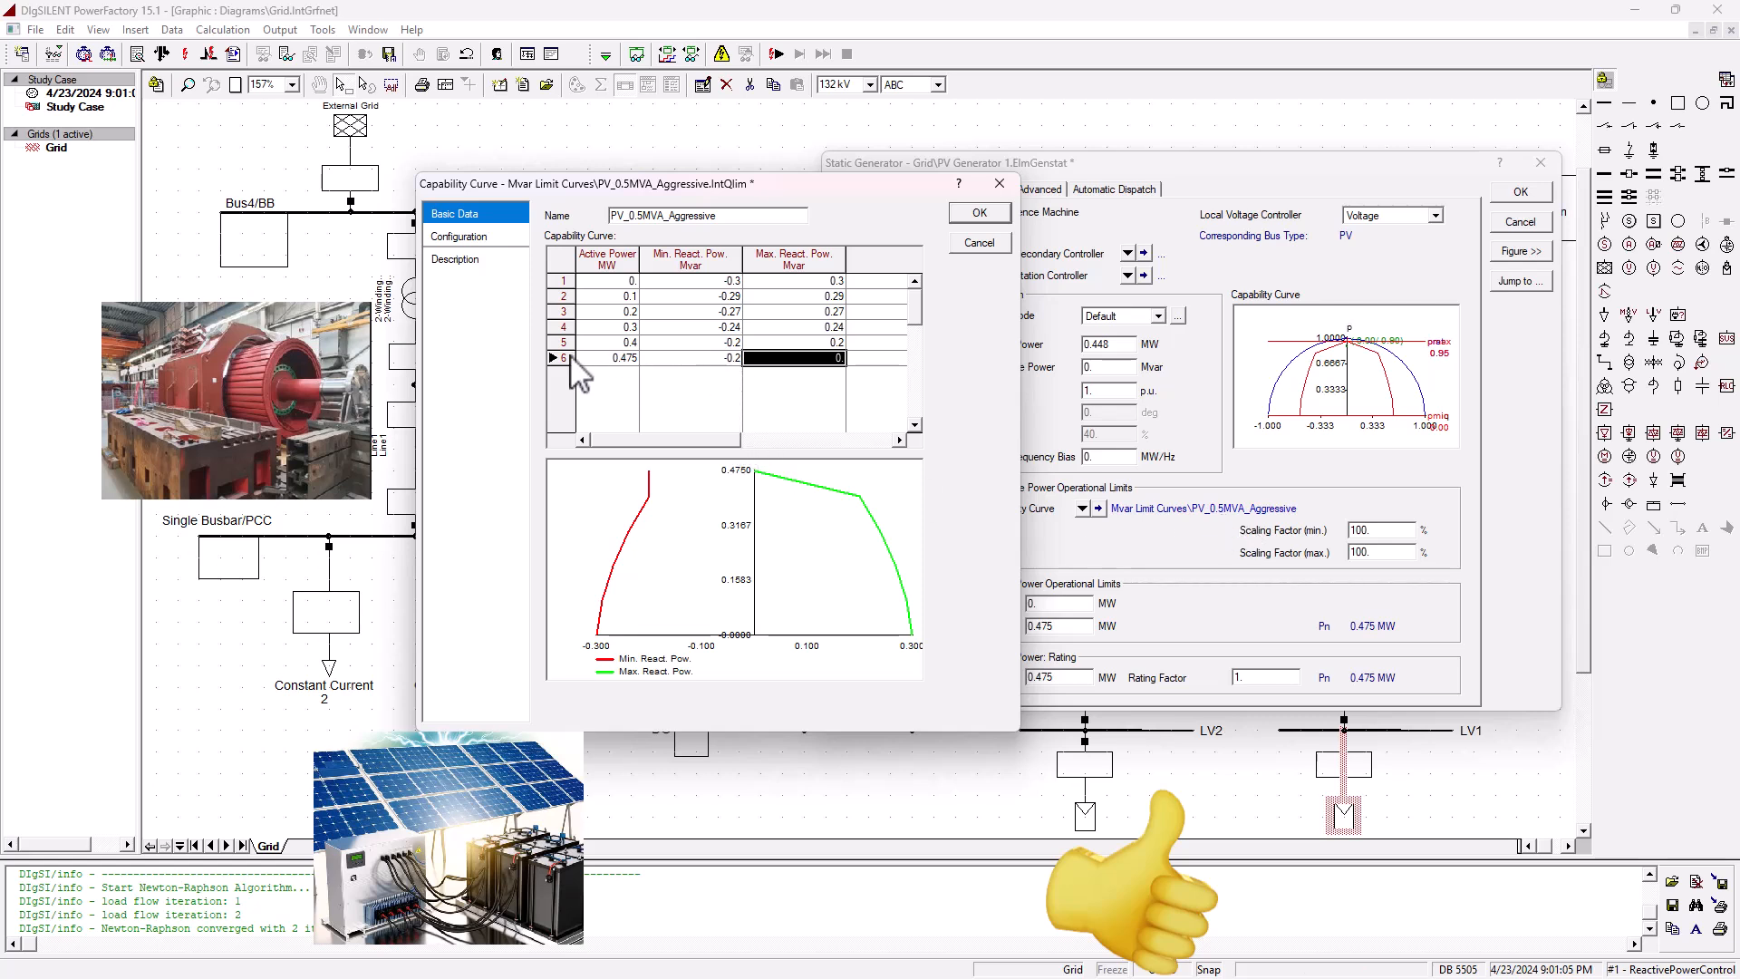
drag(730, 186, 969, 215)
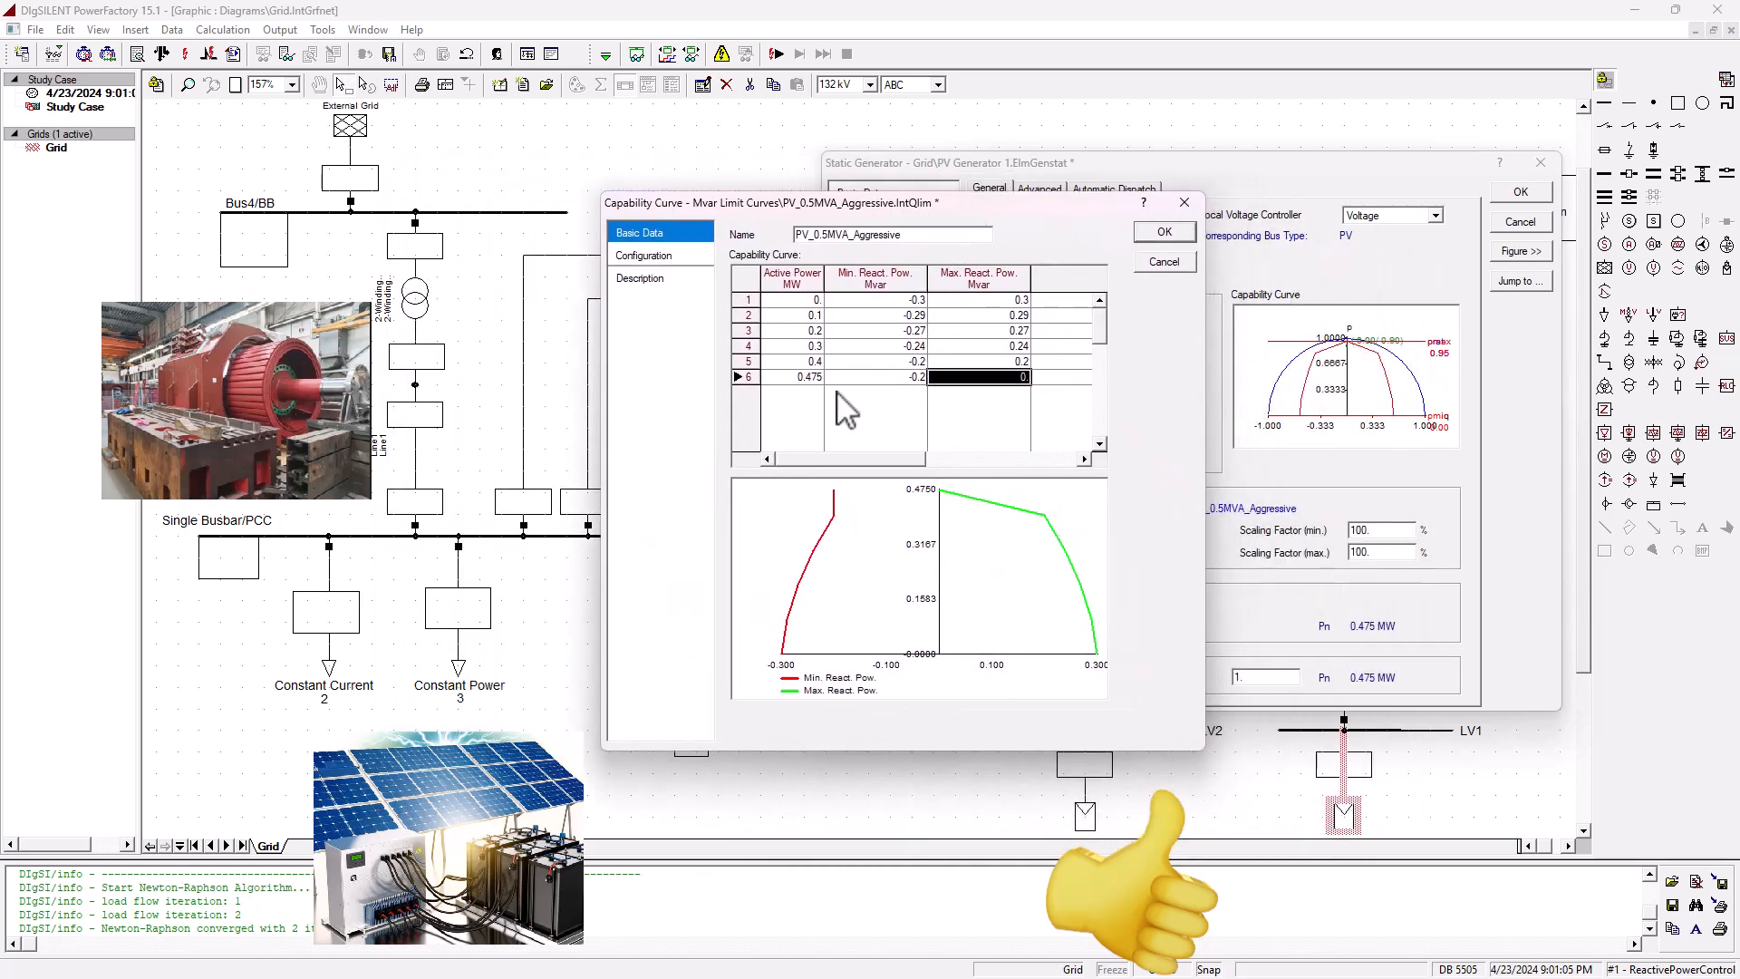
double_click(907, 379)
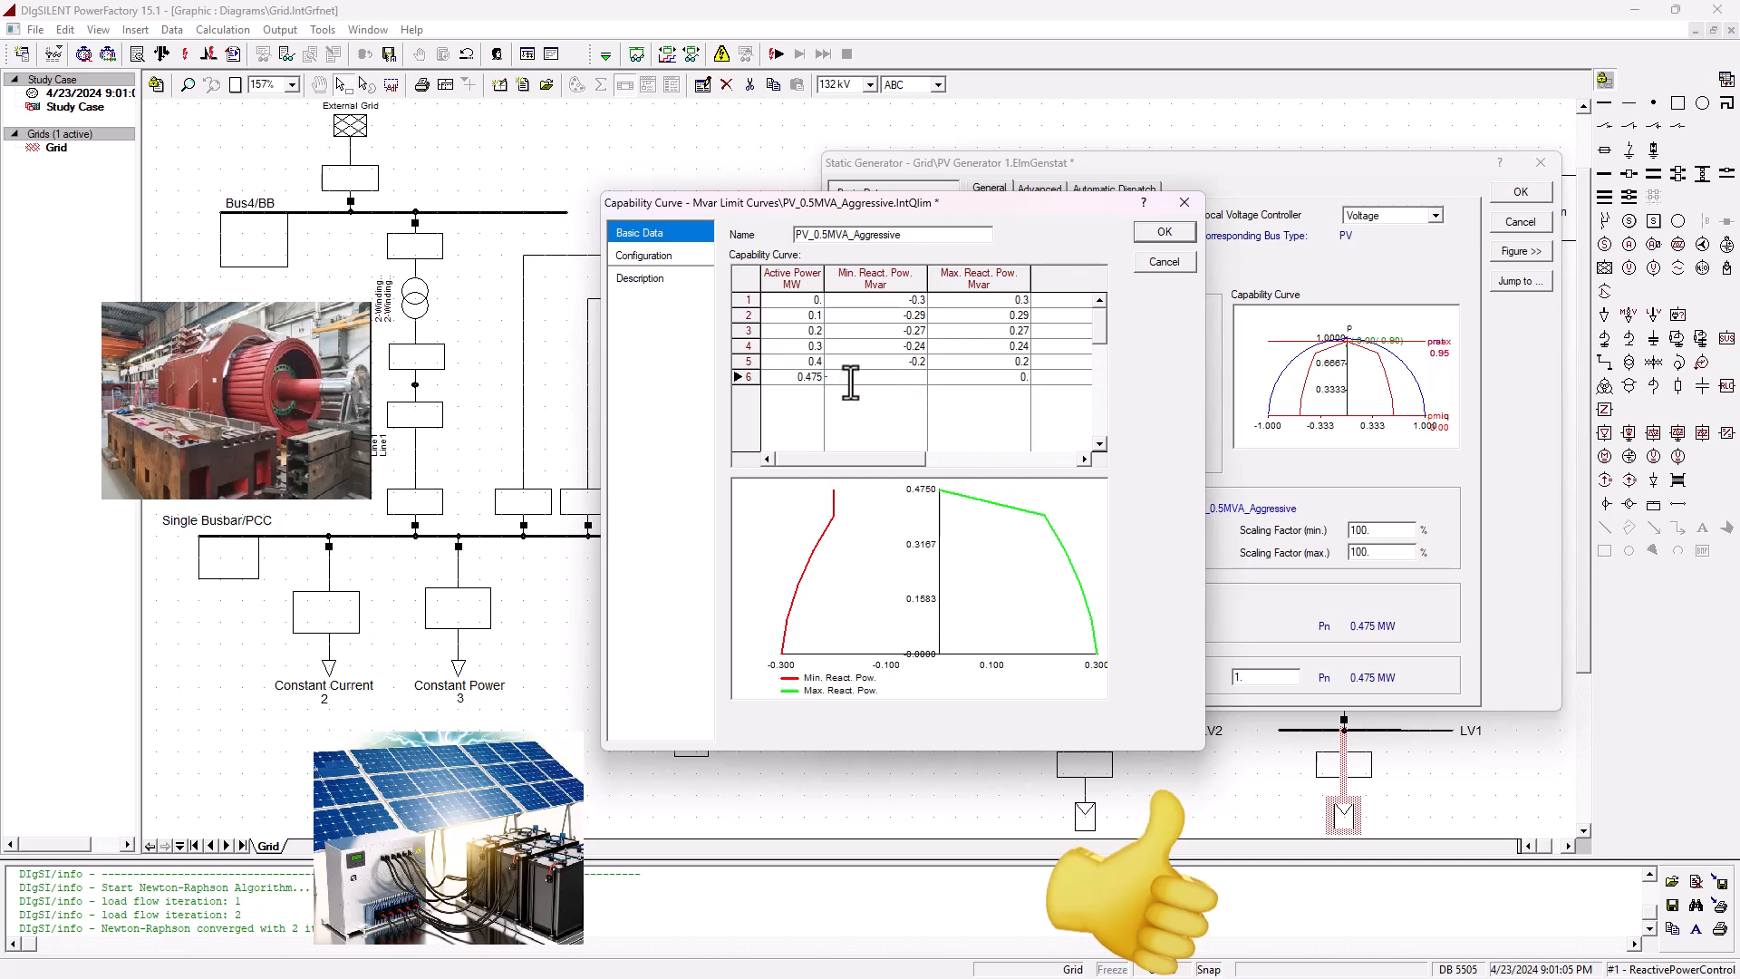
click(966, 379)
double_click(980, 378)
text(+0.15)
key(Return)
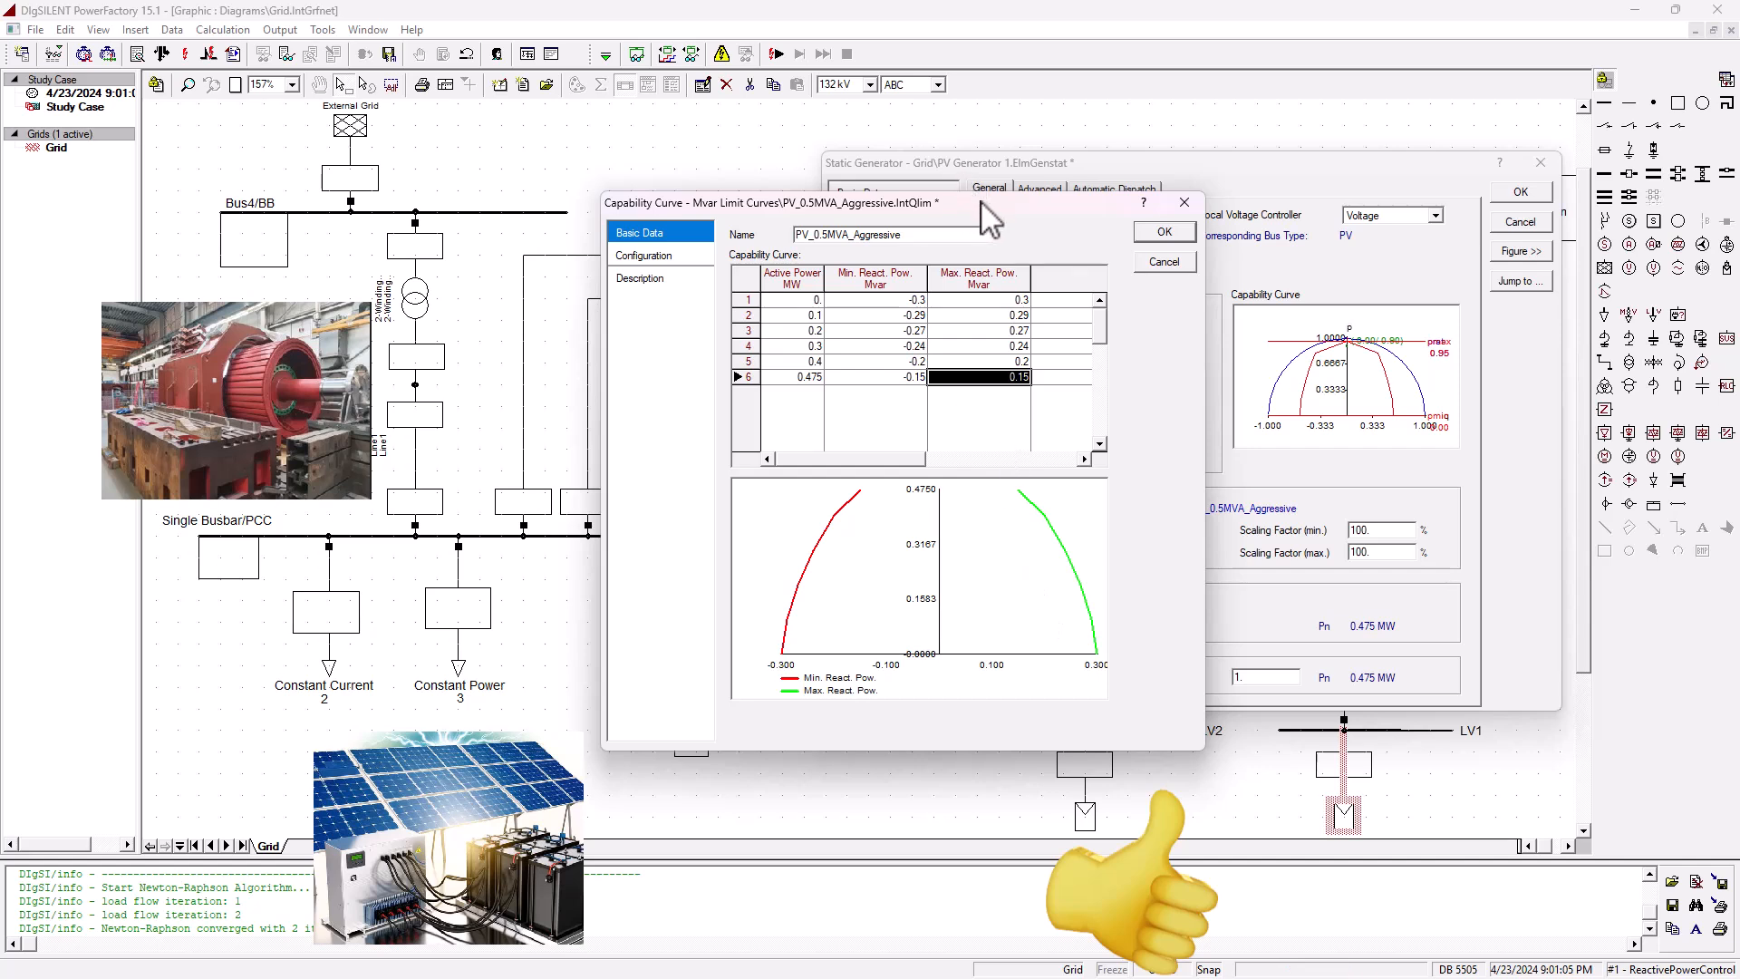
drag(981, 203, 835, 156)
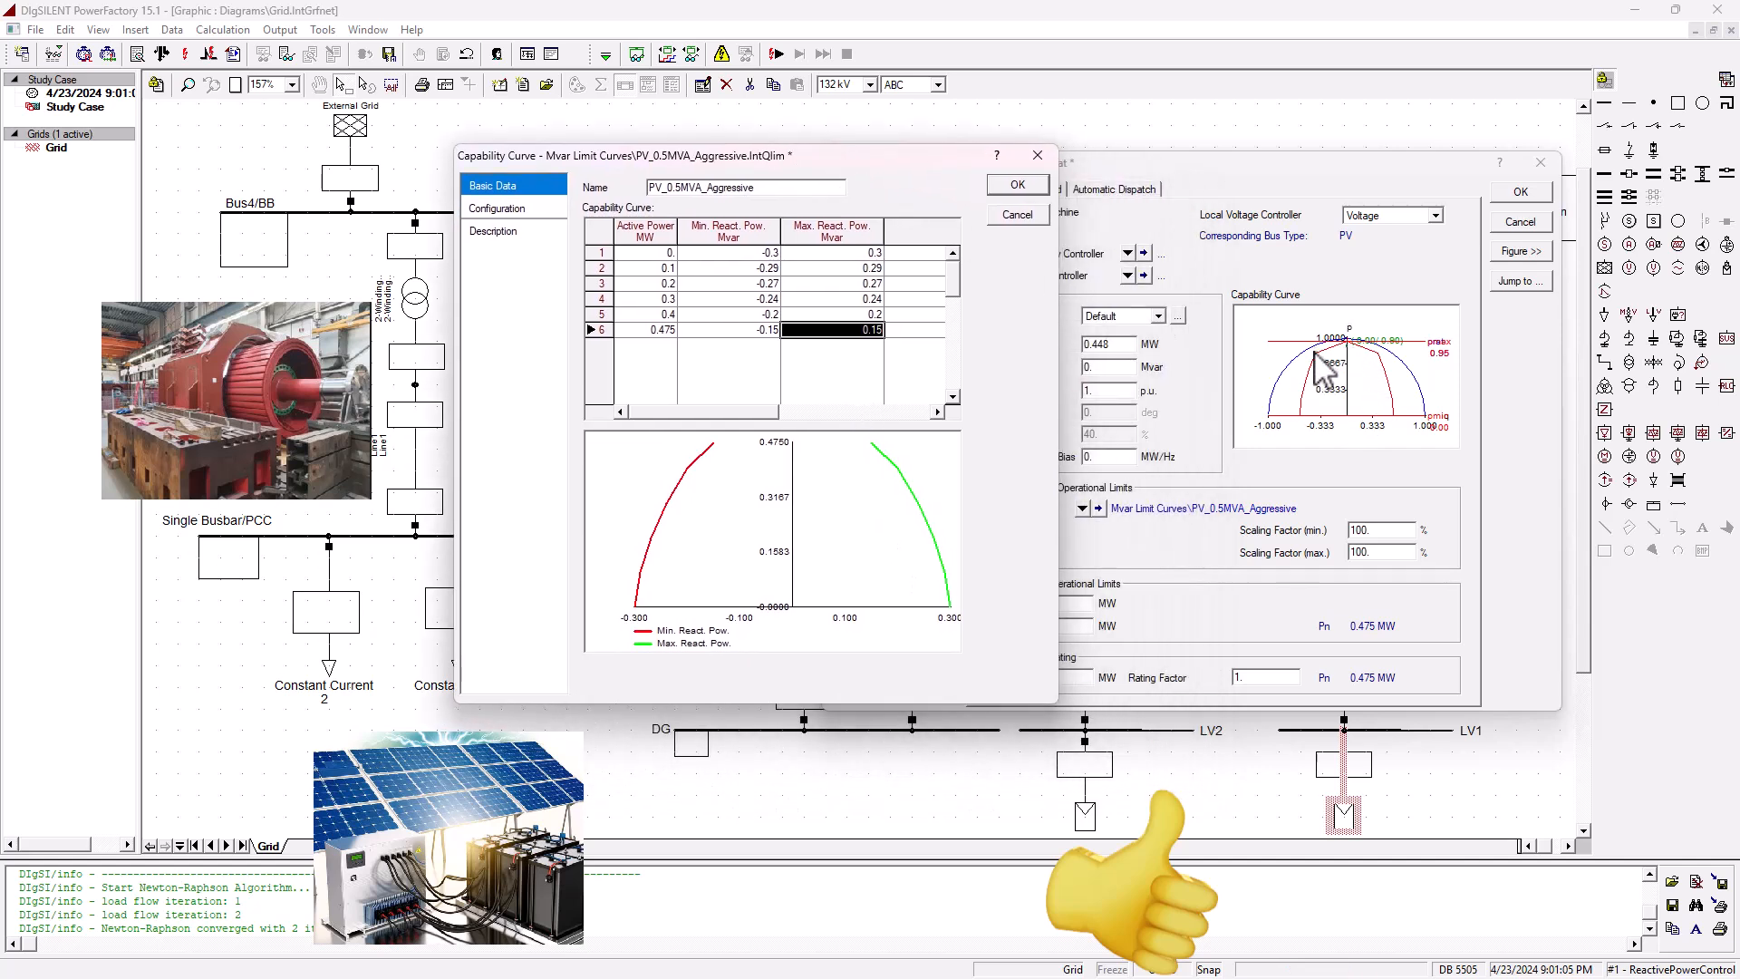
click(1007, 184)
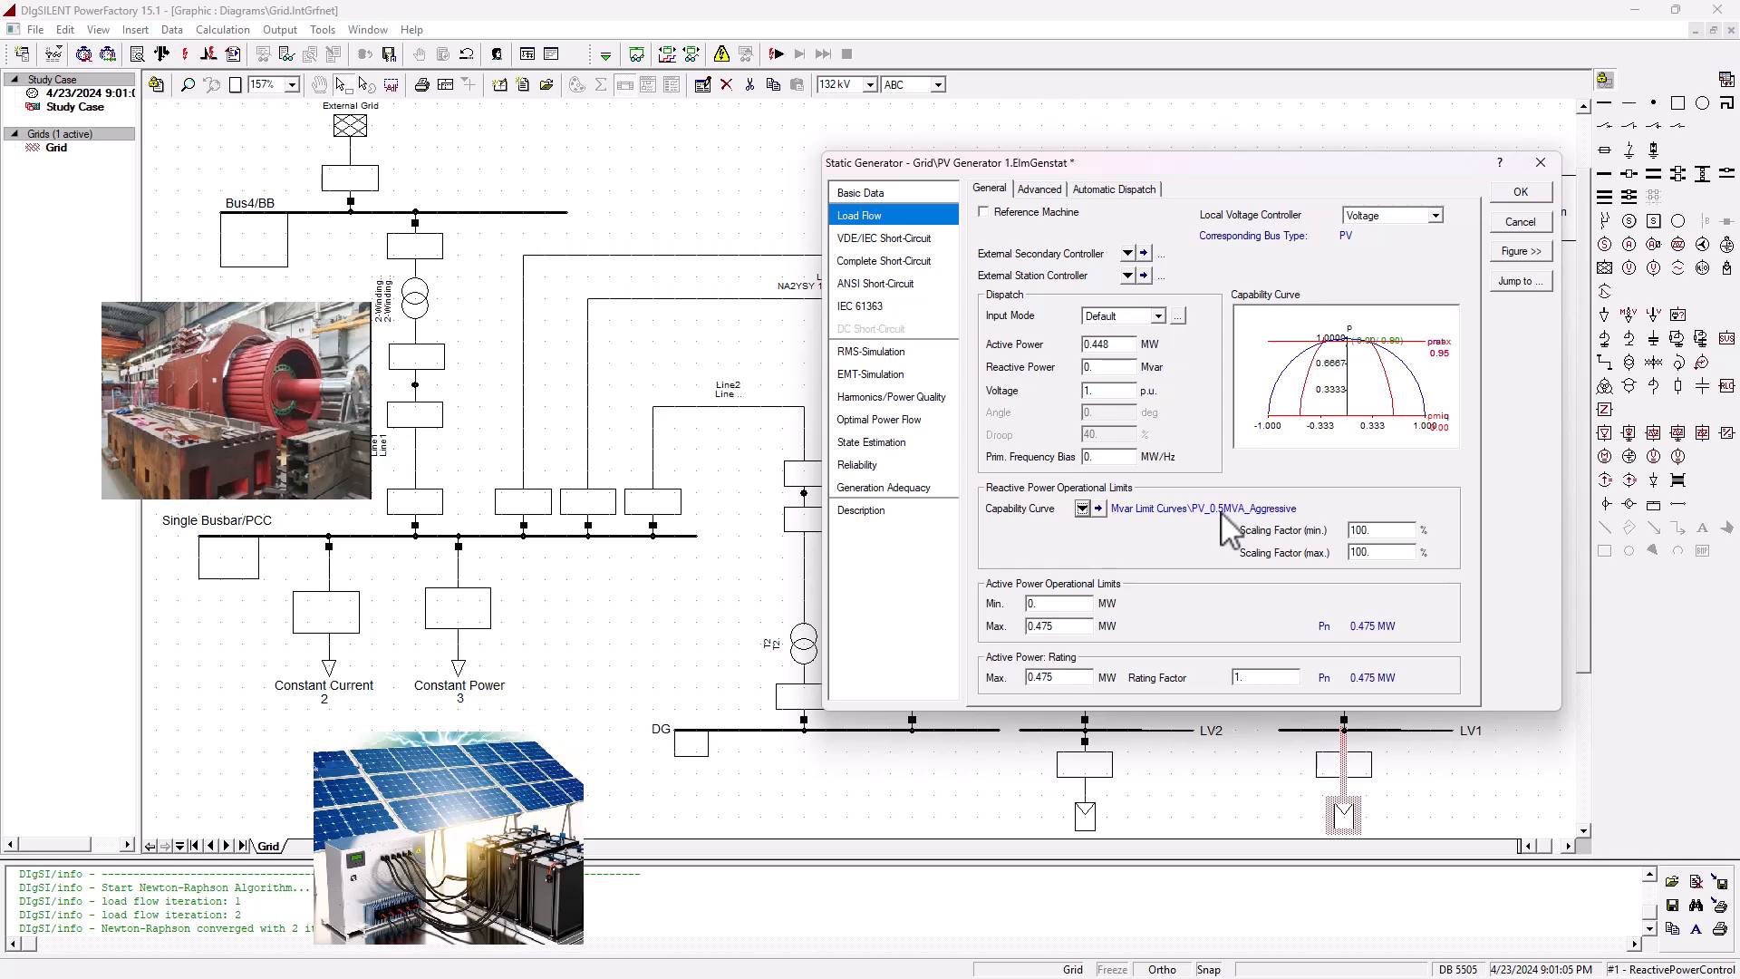
- Assign the library curve named Capability Curve to PV Generator 1's reactive power operational limits for comparison
click(1082, 509)
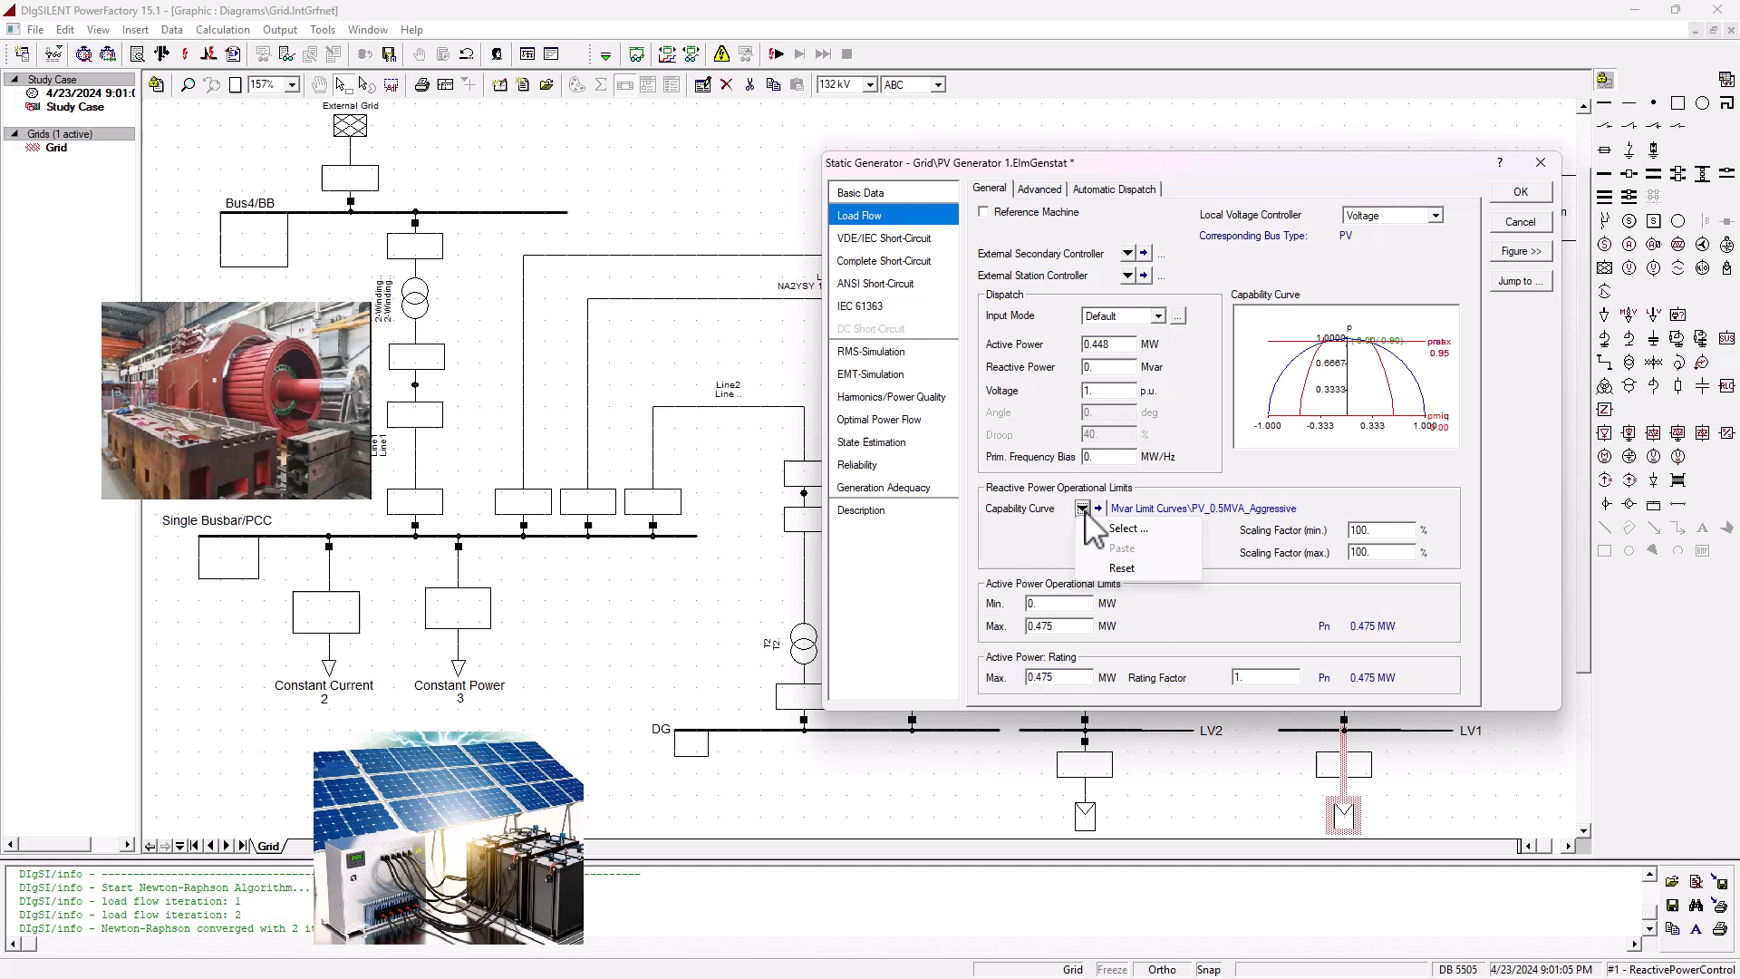
click(1196, 533)
drag(769, 535, 847, 115)
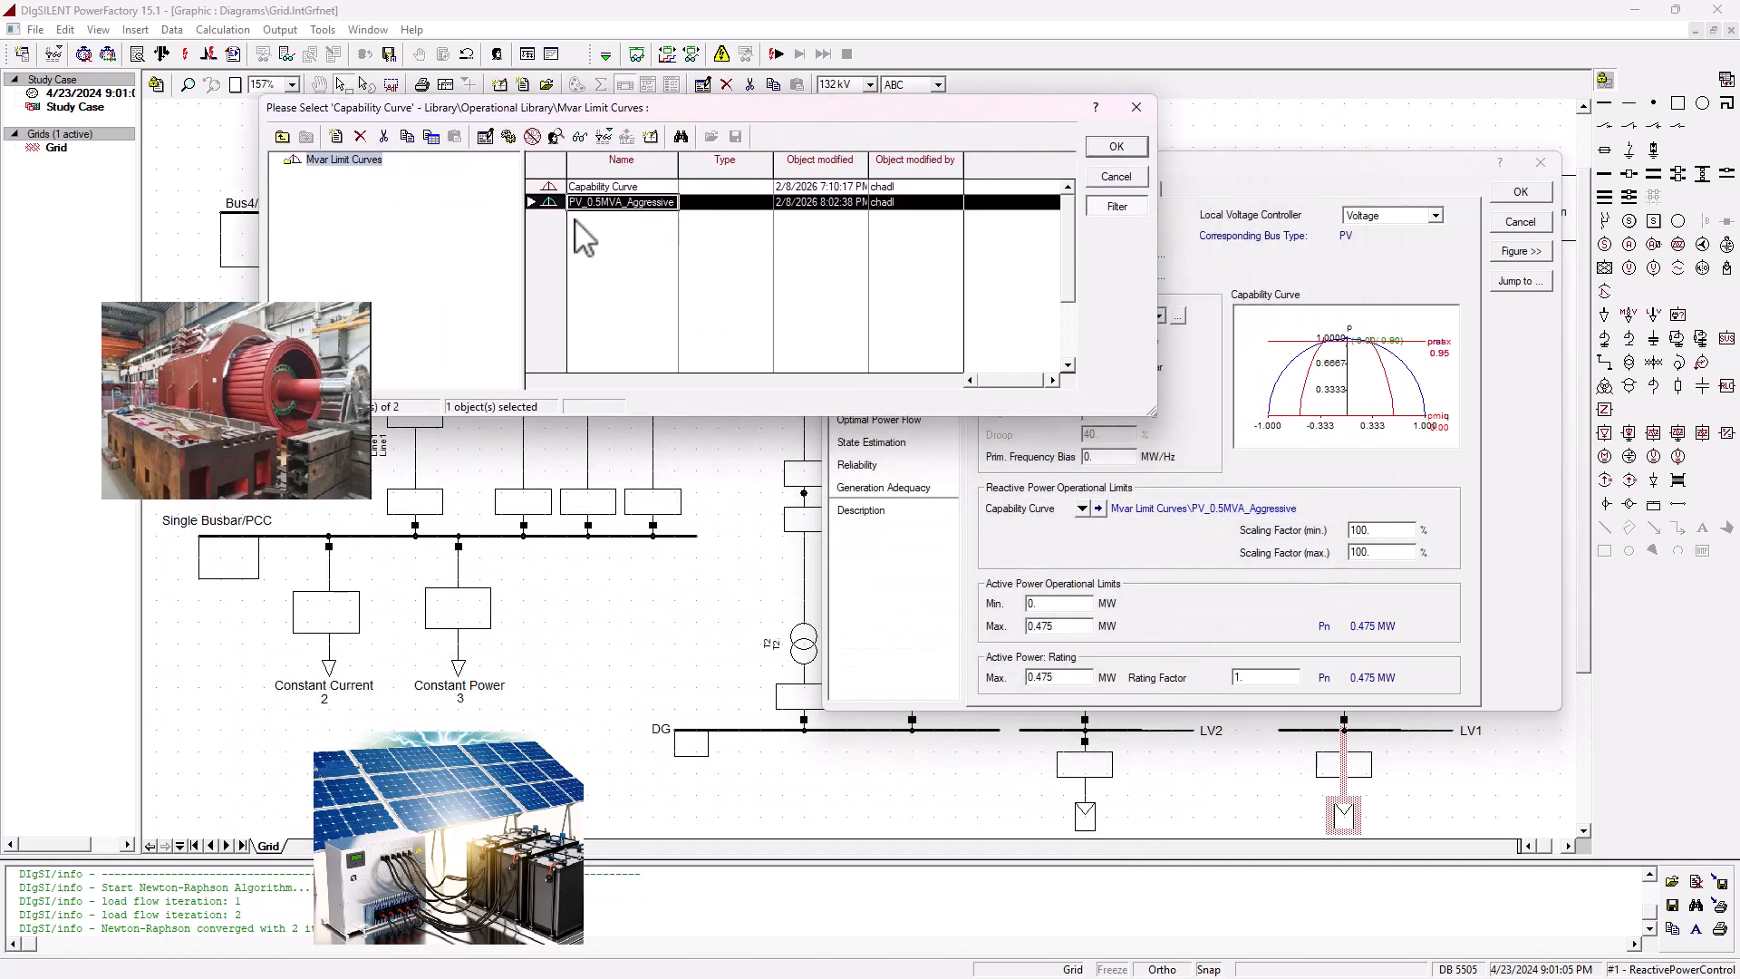
click(606, 188)
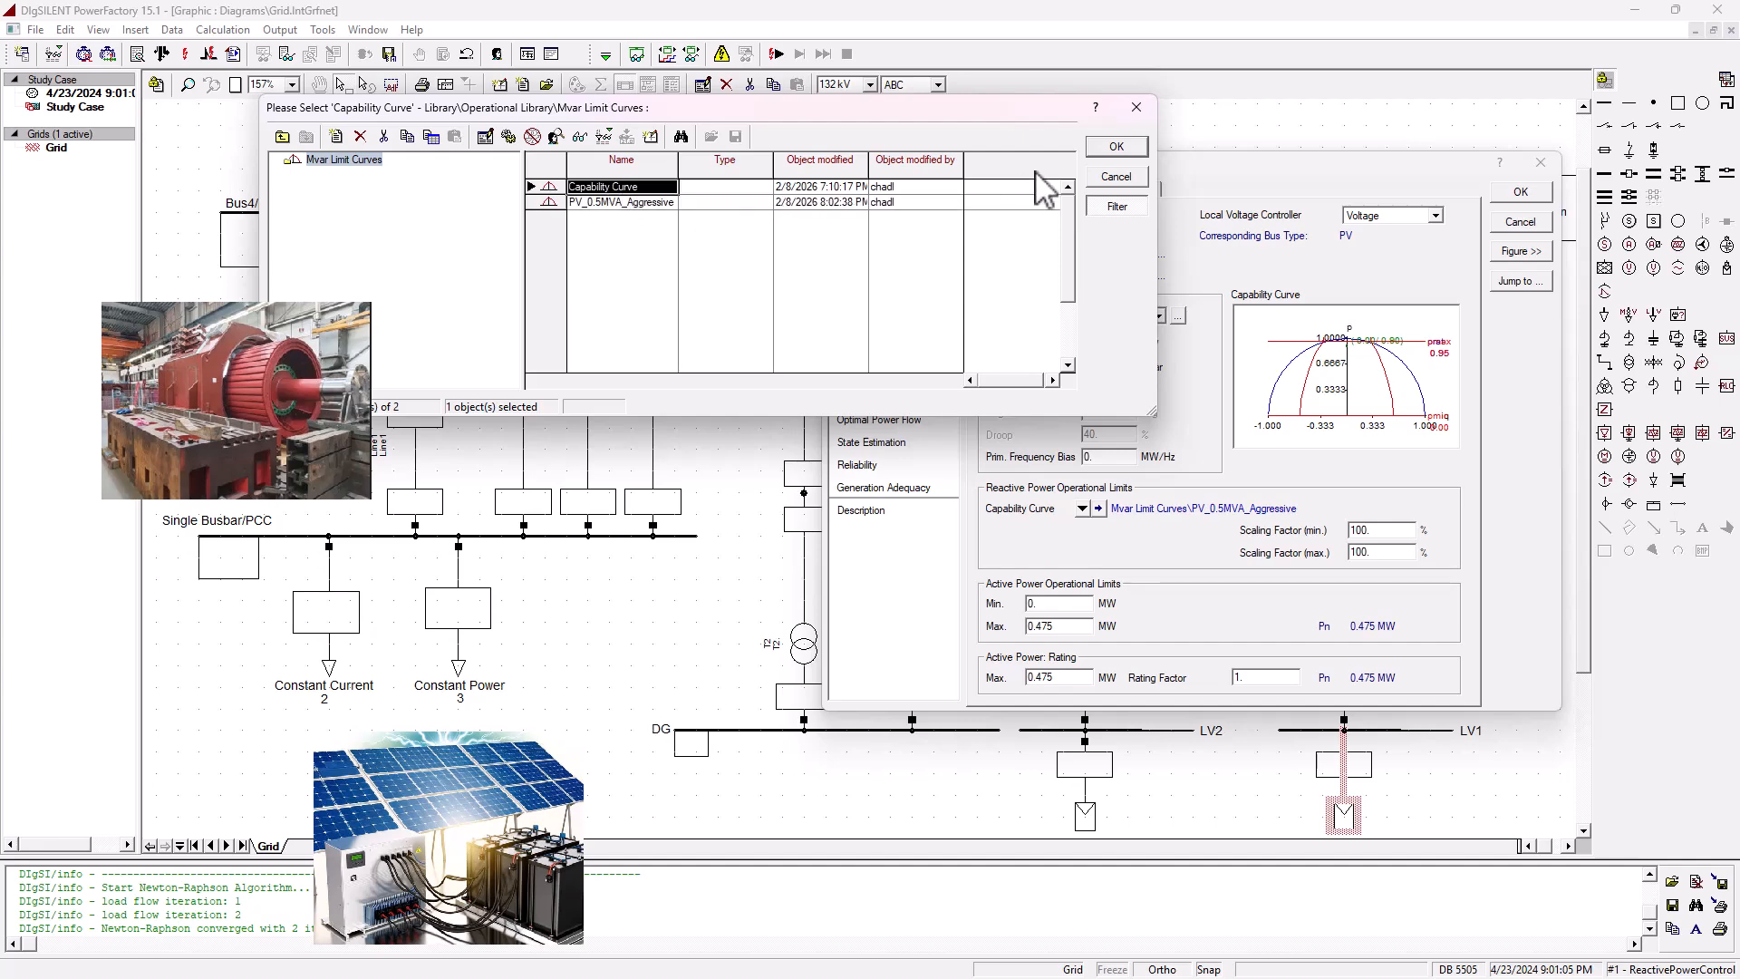
click(1110, 149)
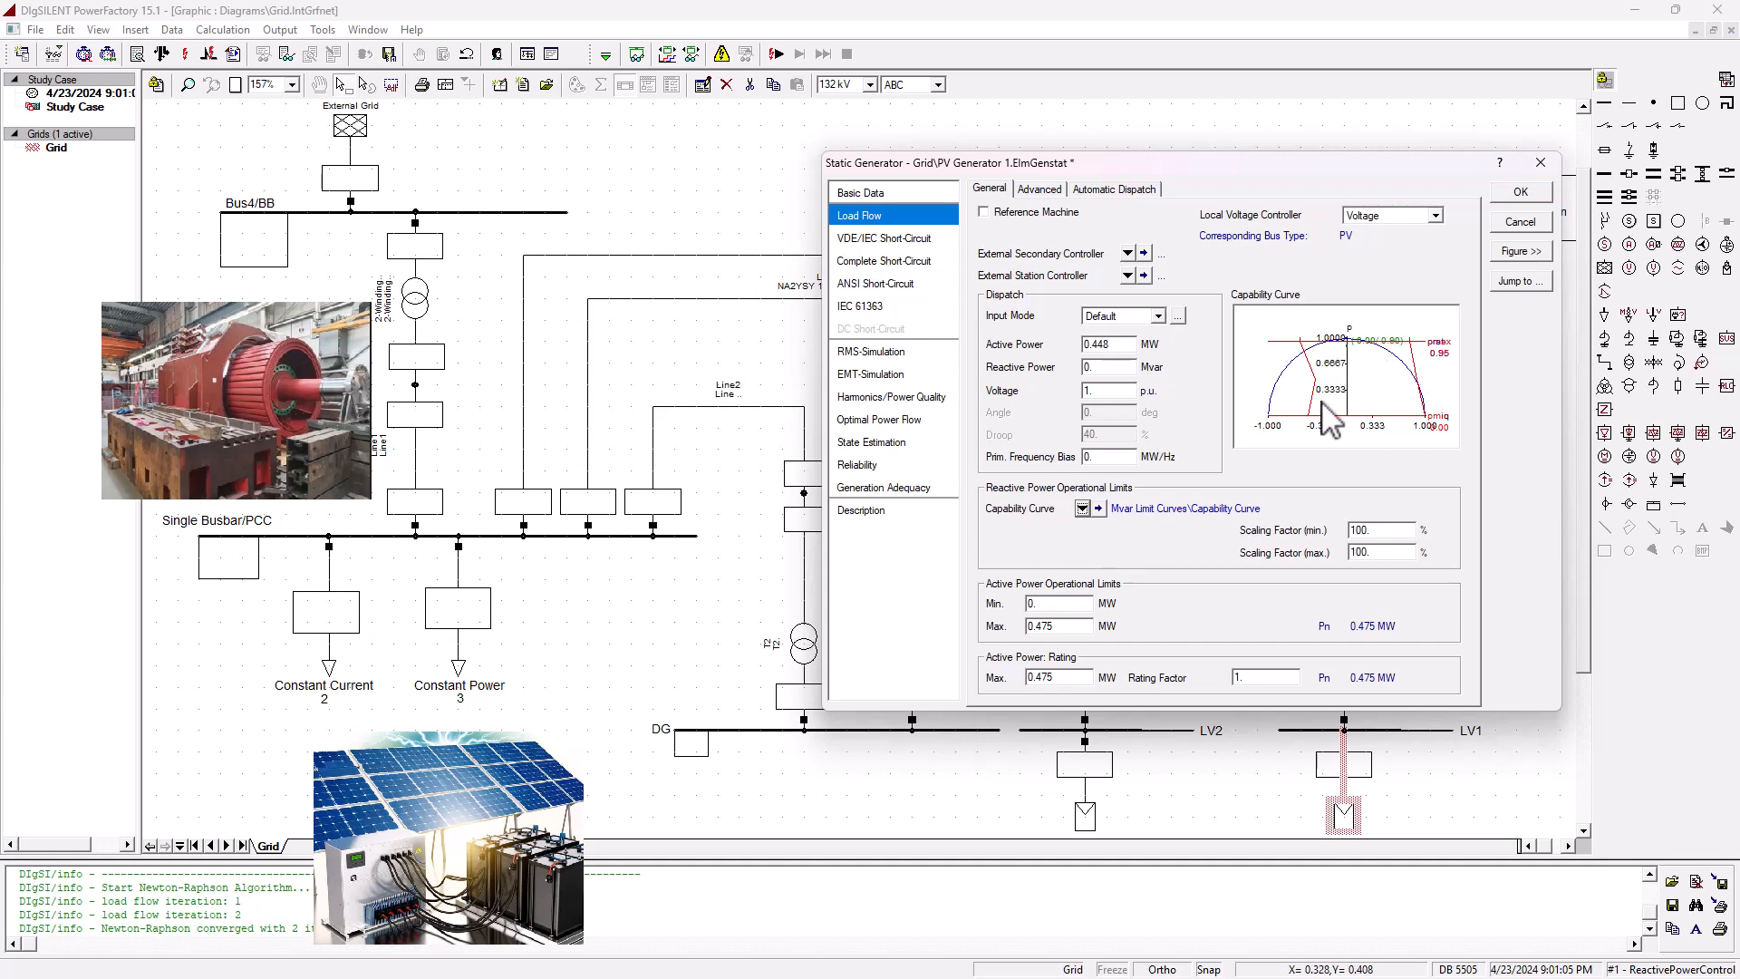
- Reassign the PV_0.5MVA_Aggressive curve to PV Generator 1's reactive power operational limits
click(1081, 509)
click(1109, 529)
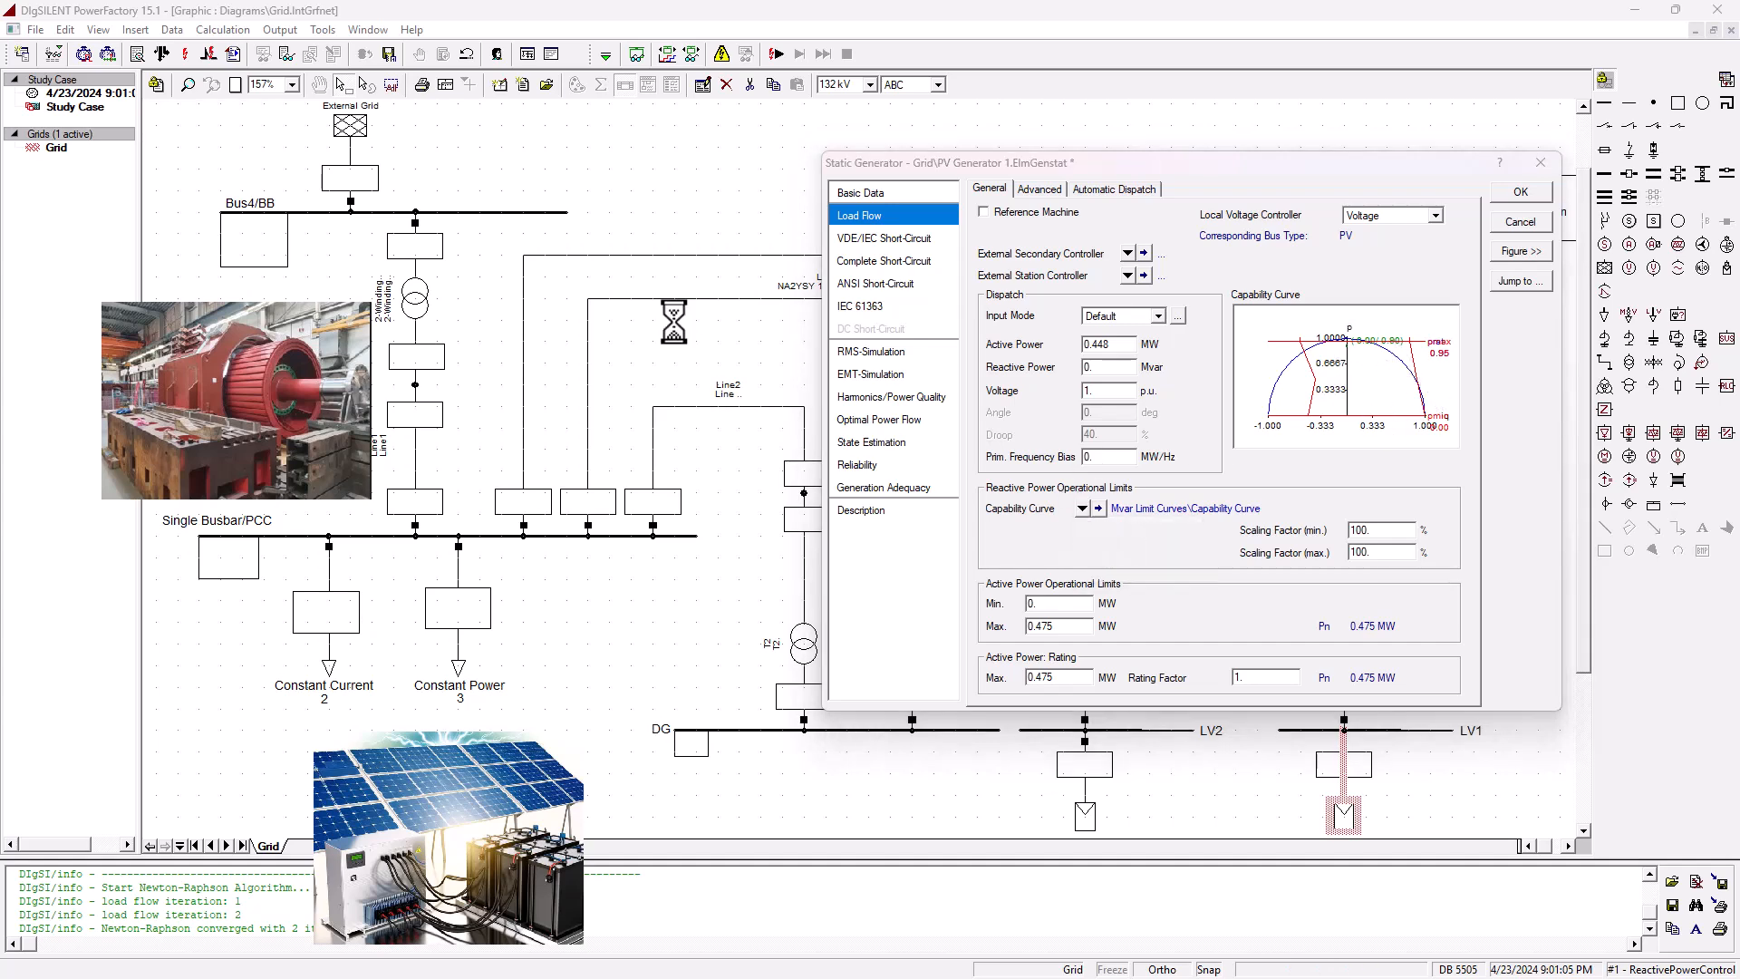
drag(634, 536, 867, 230)
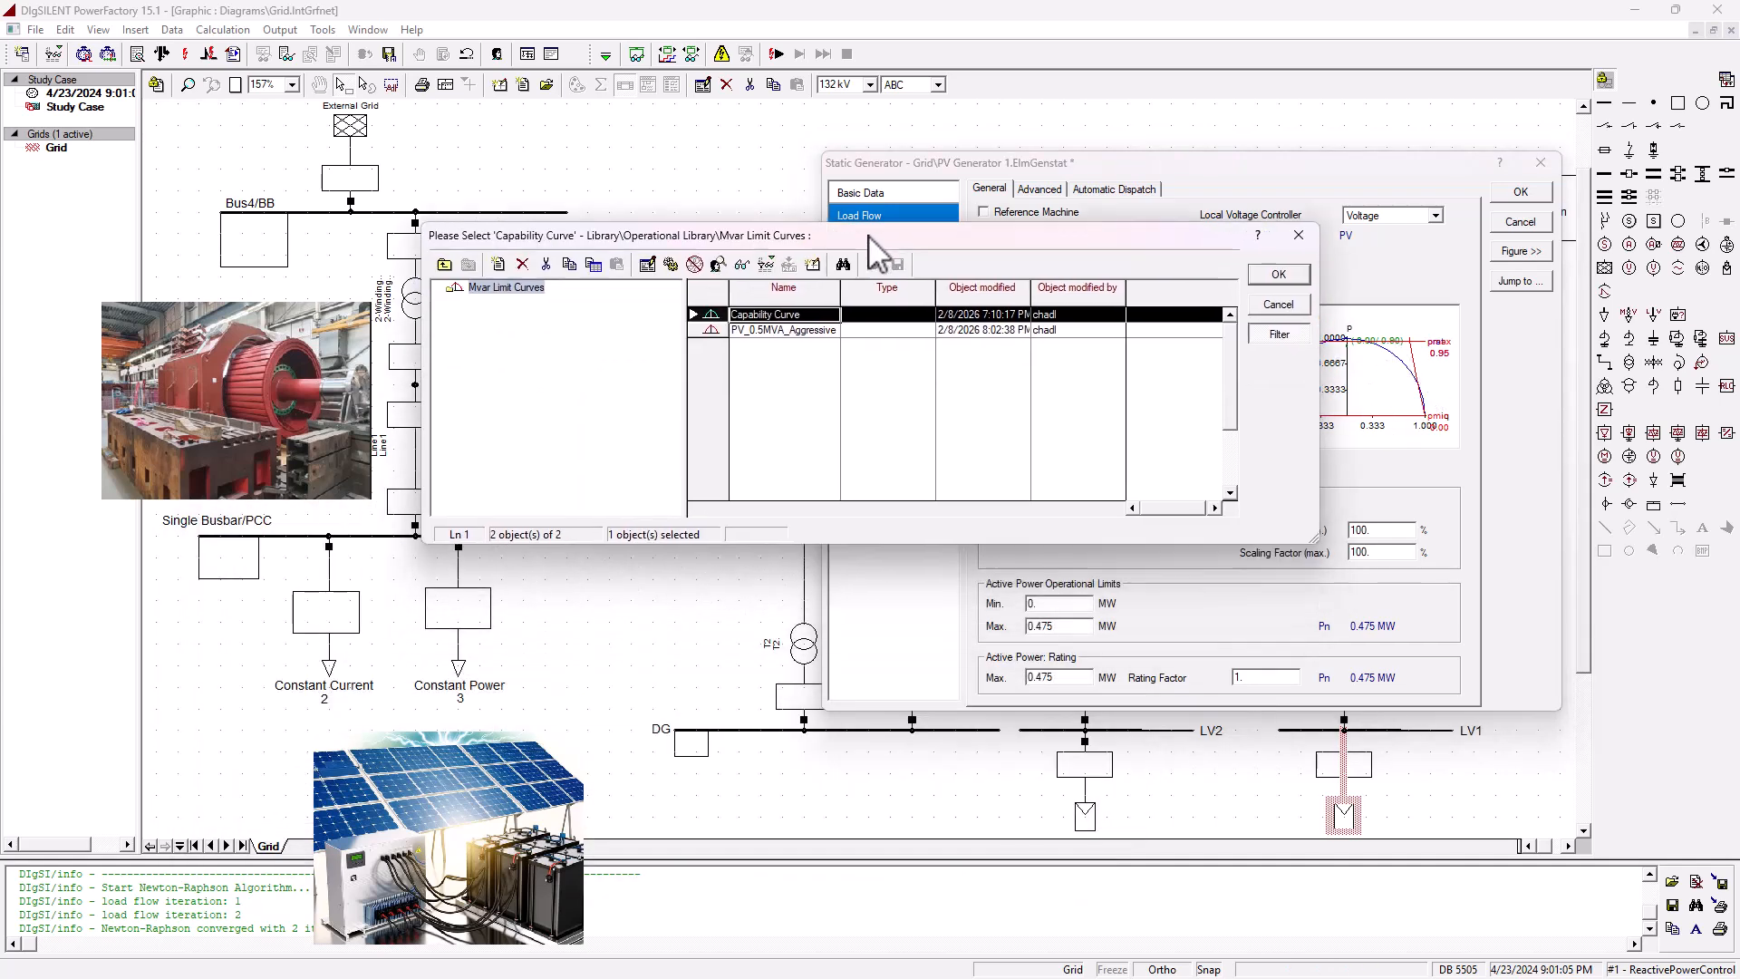
click(766, 319)
click(1274, 265)
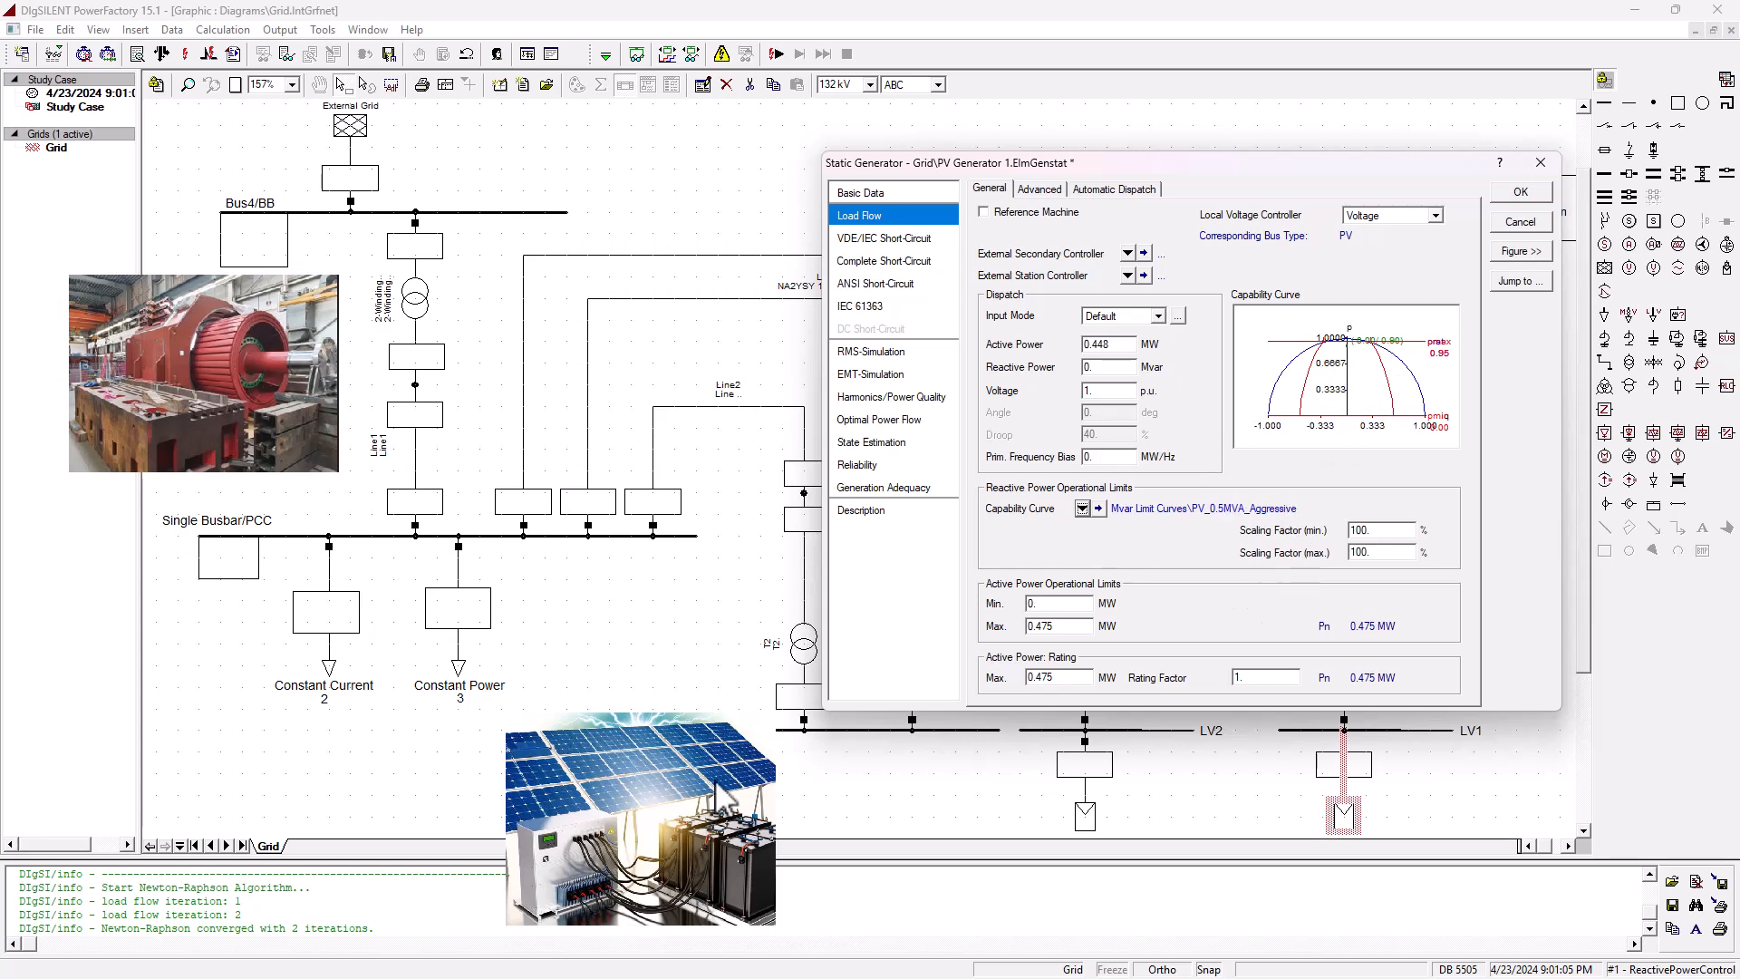
- Open the curve assigned to PV Generator 1, review its points including the sixth row, and leave it without changes
click(1100, 508)
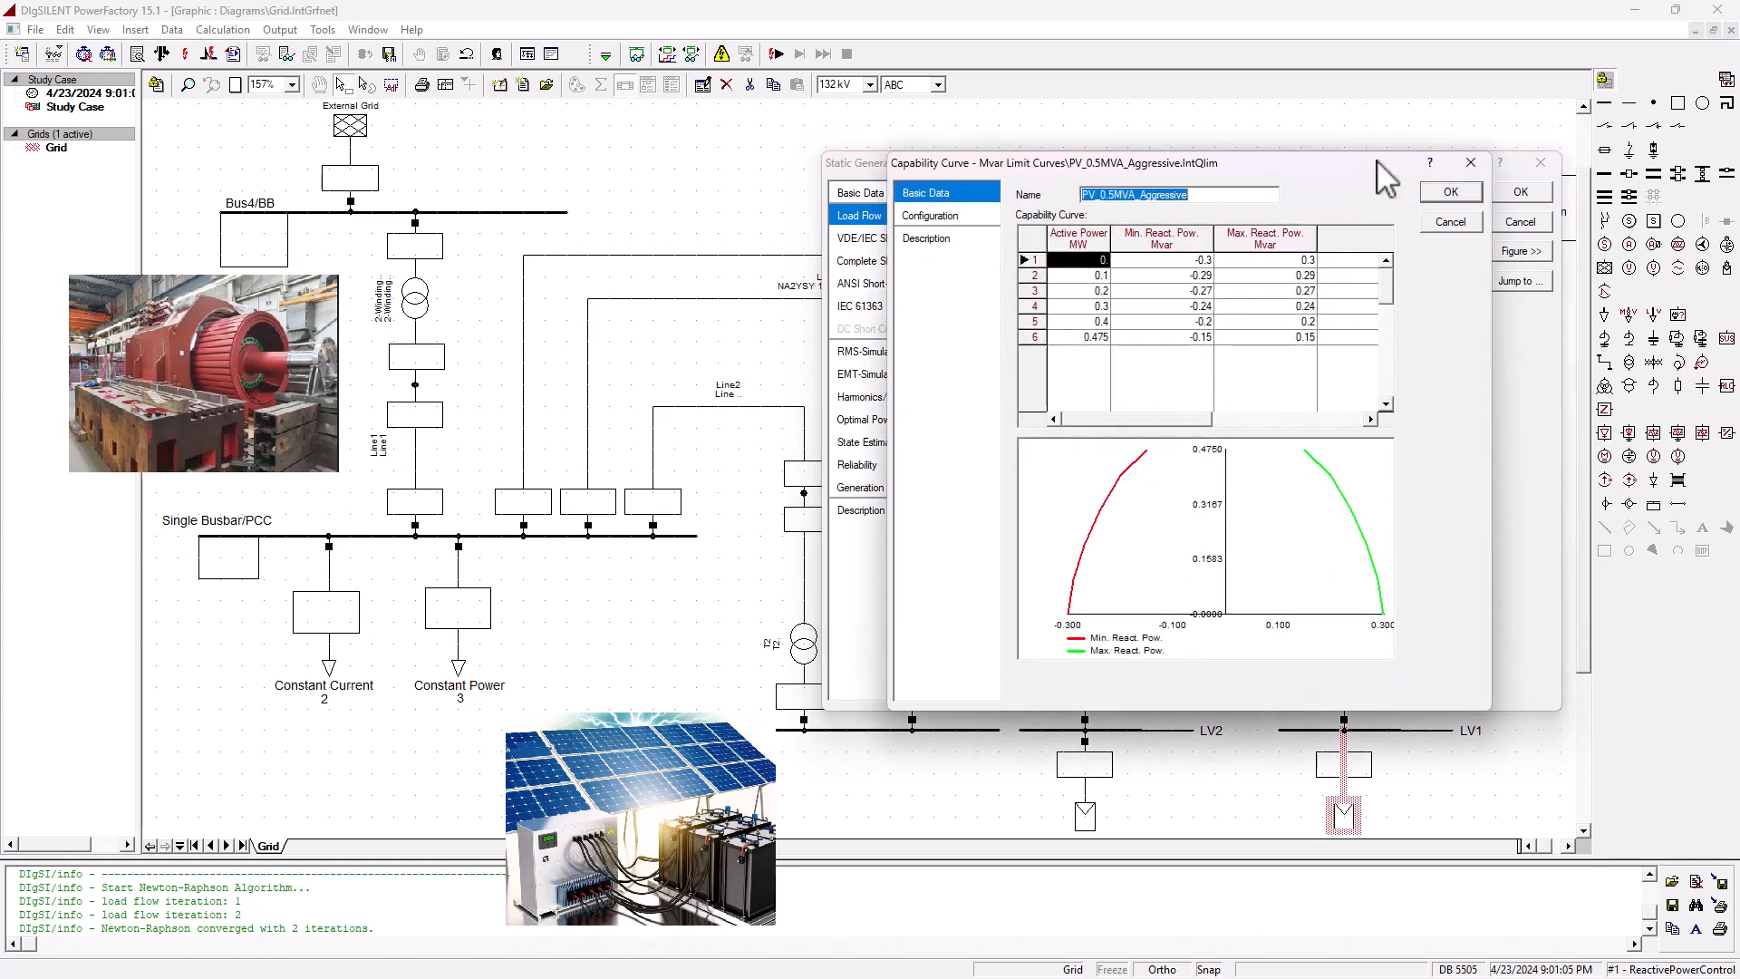
drag(1379, 167, 795, 150)
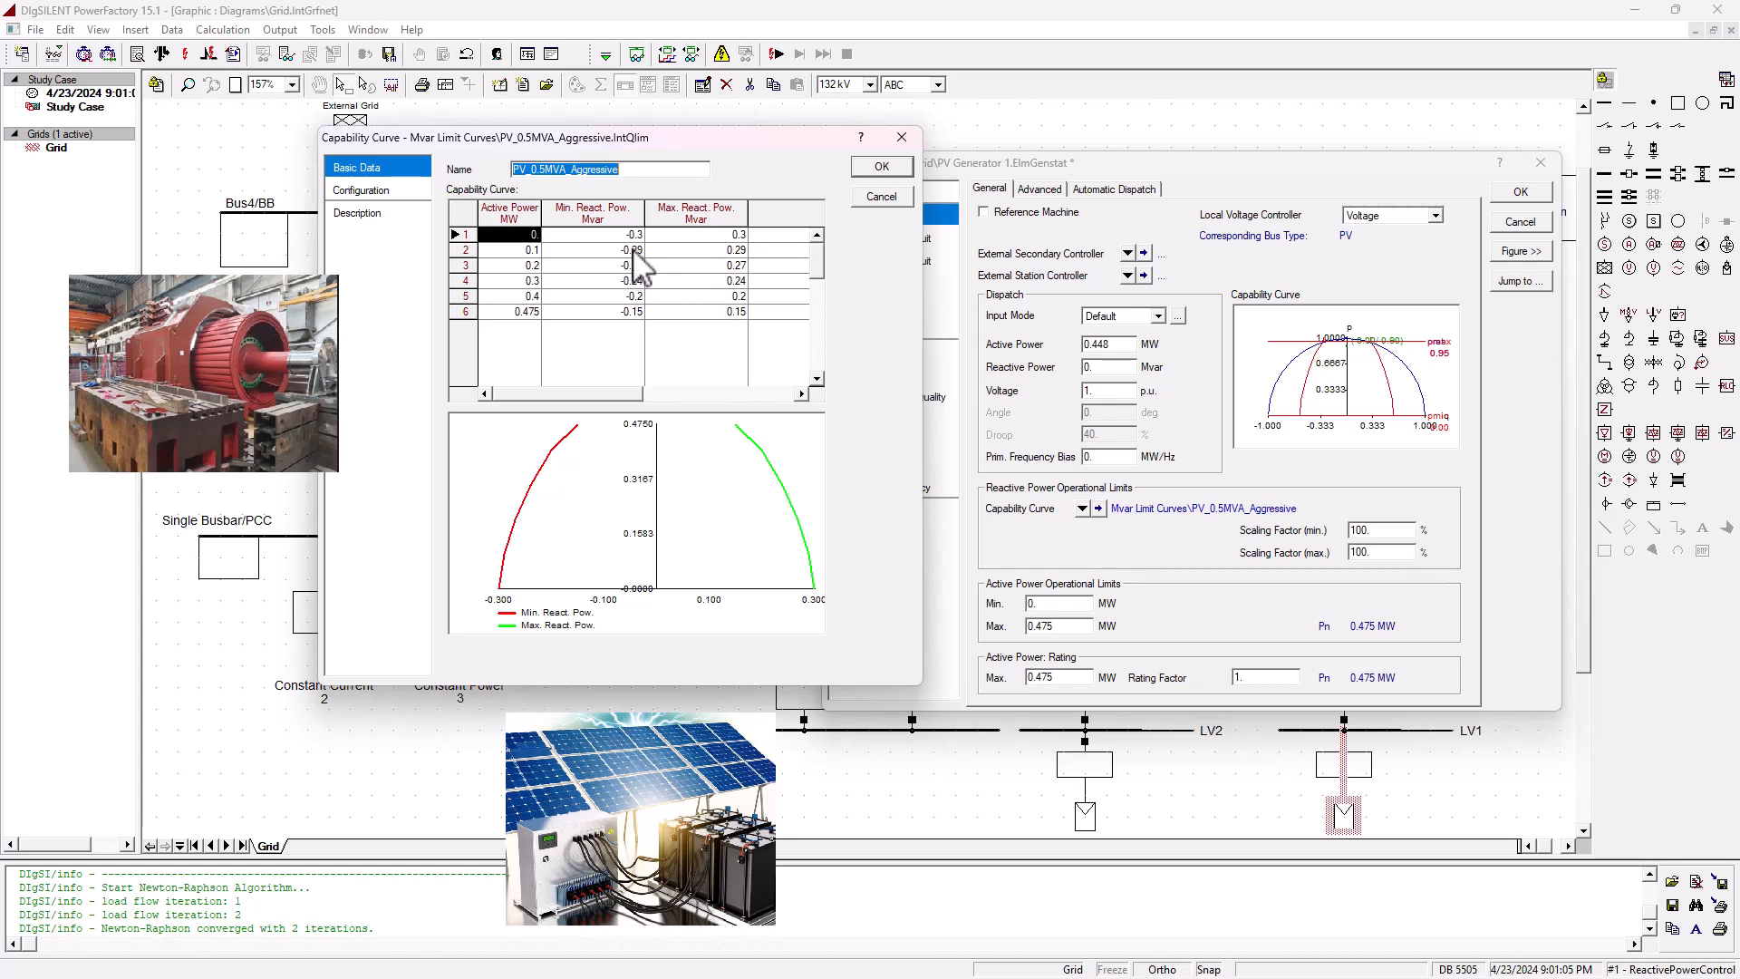
click(512, 313)
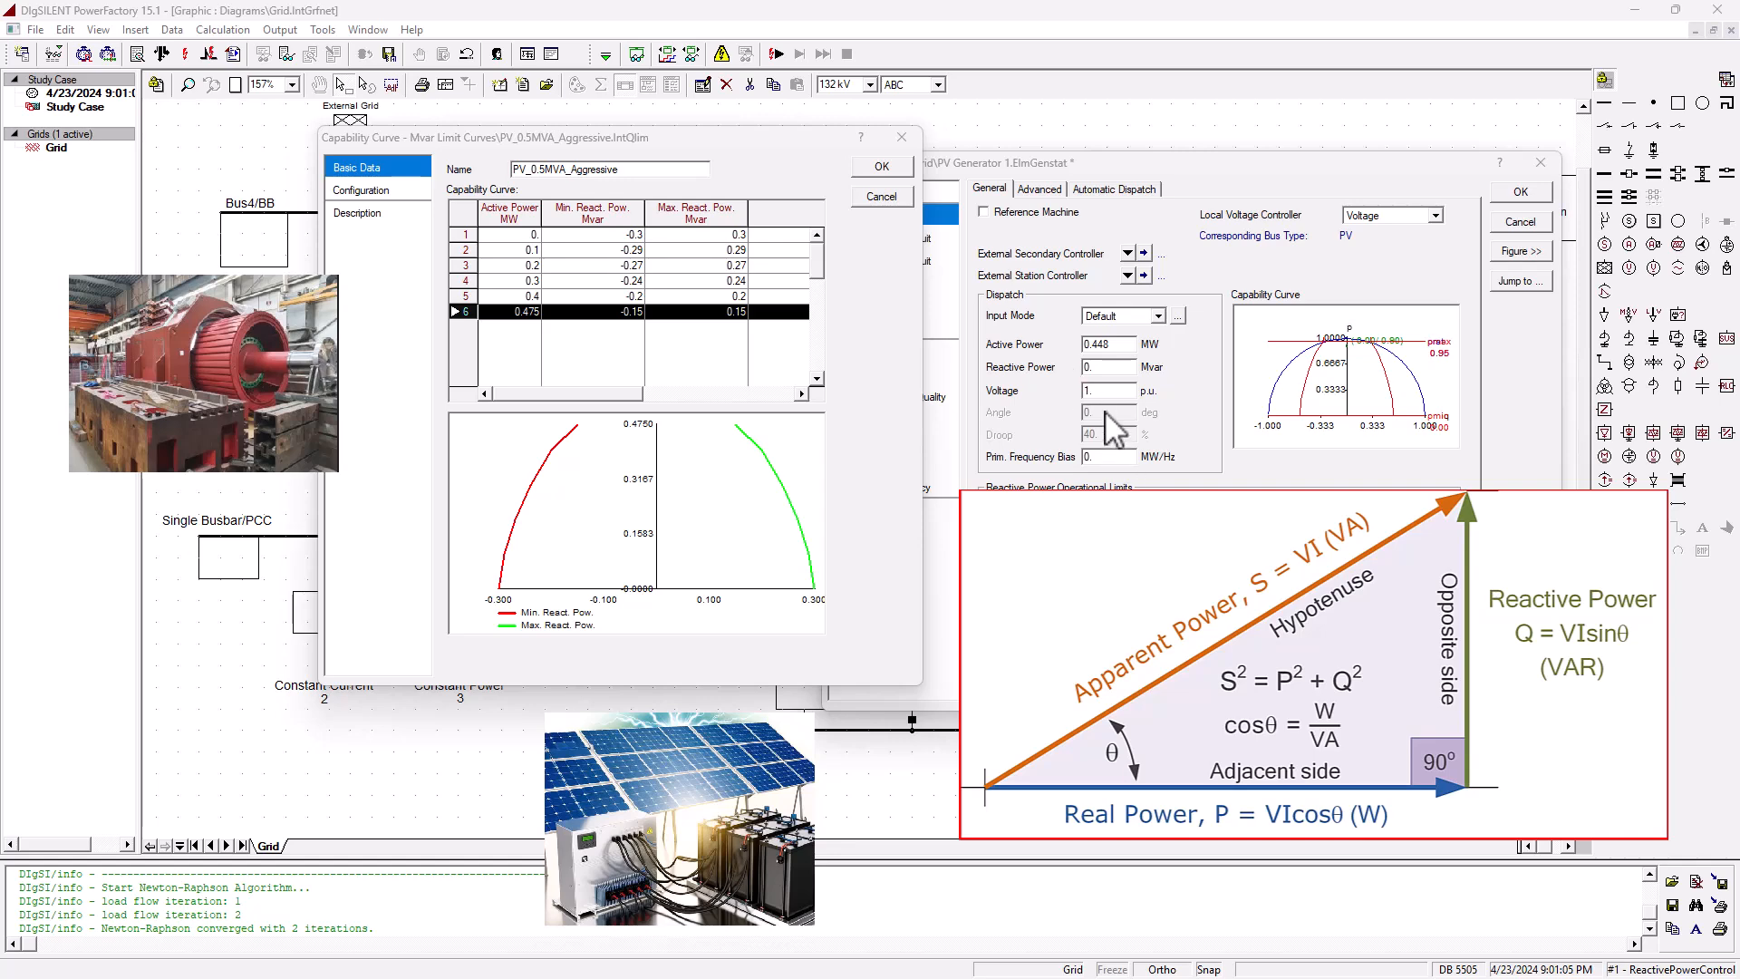
click(888, 201)
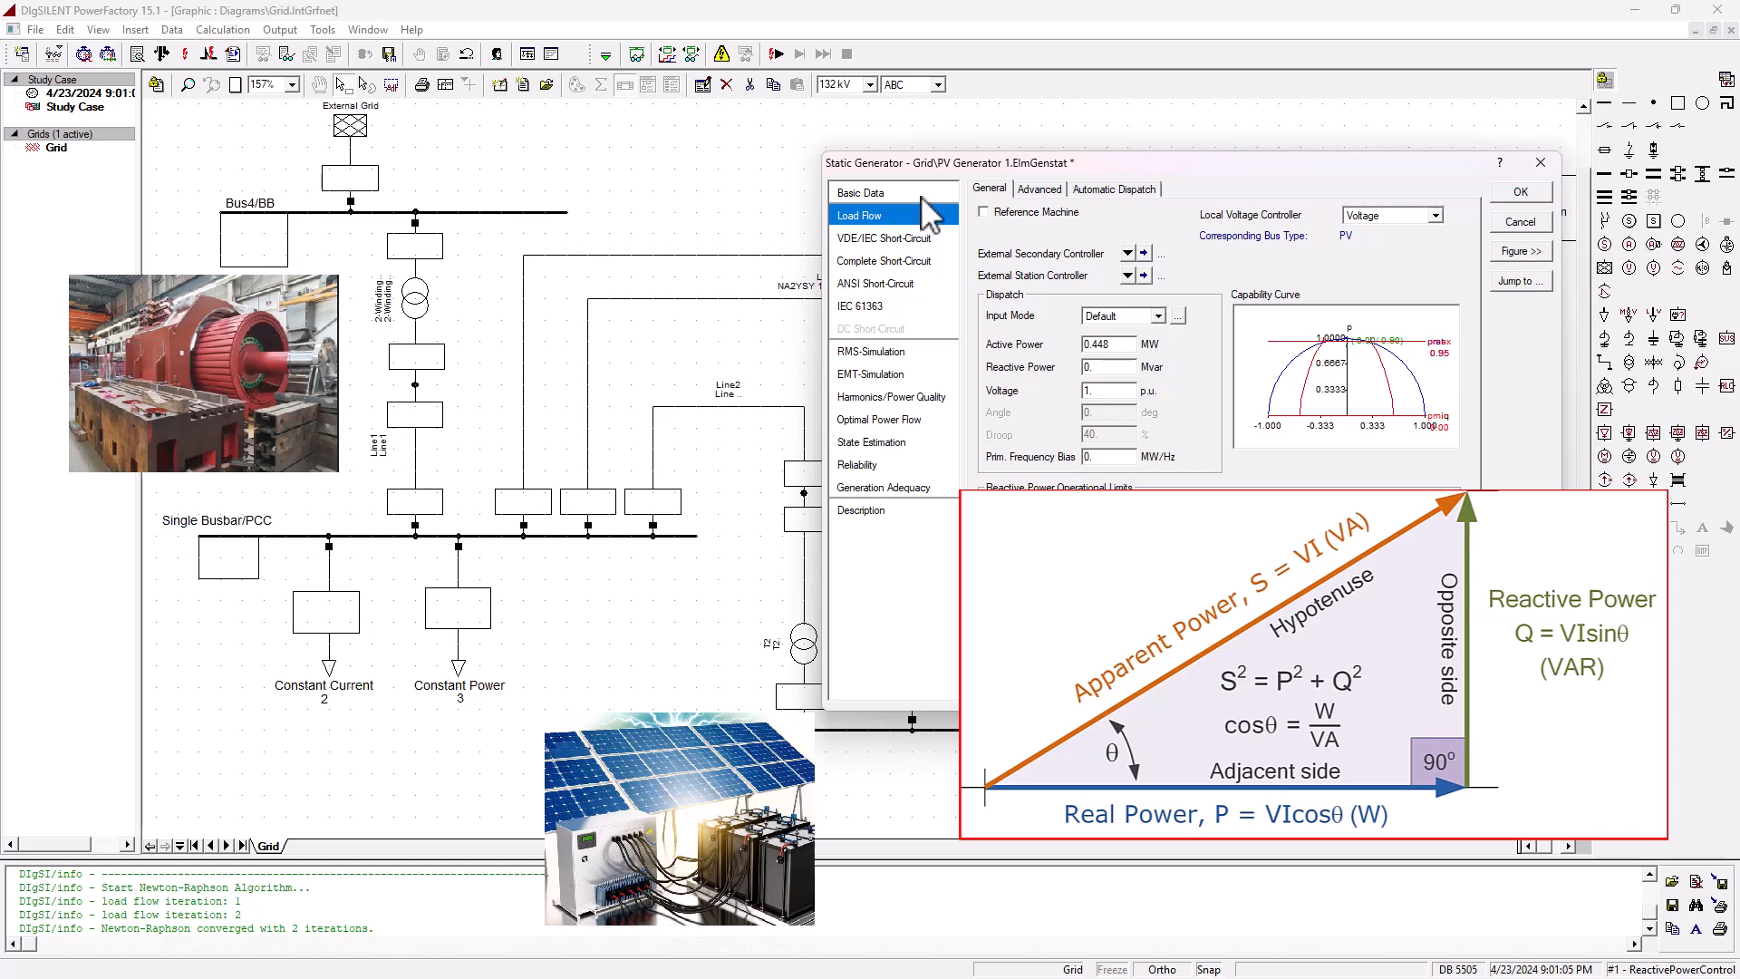
click(915, 193)
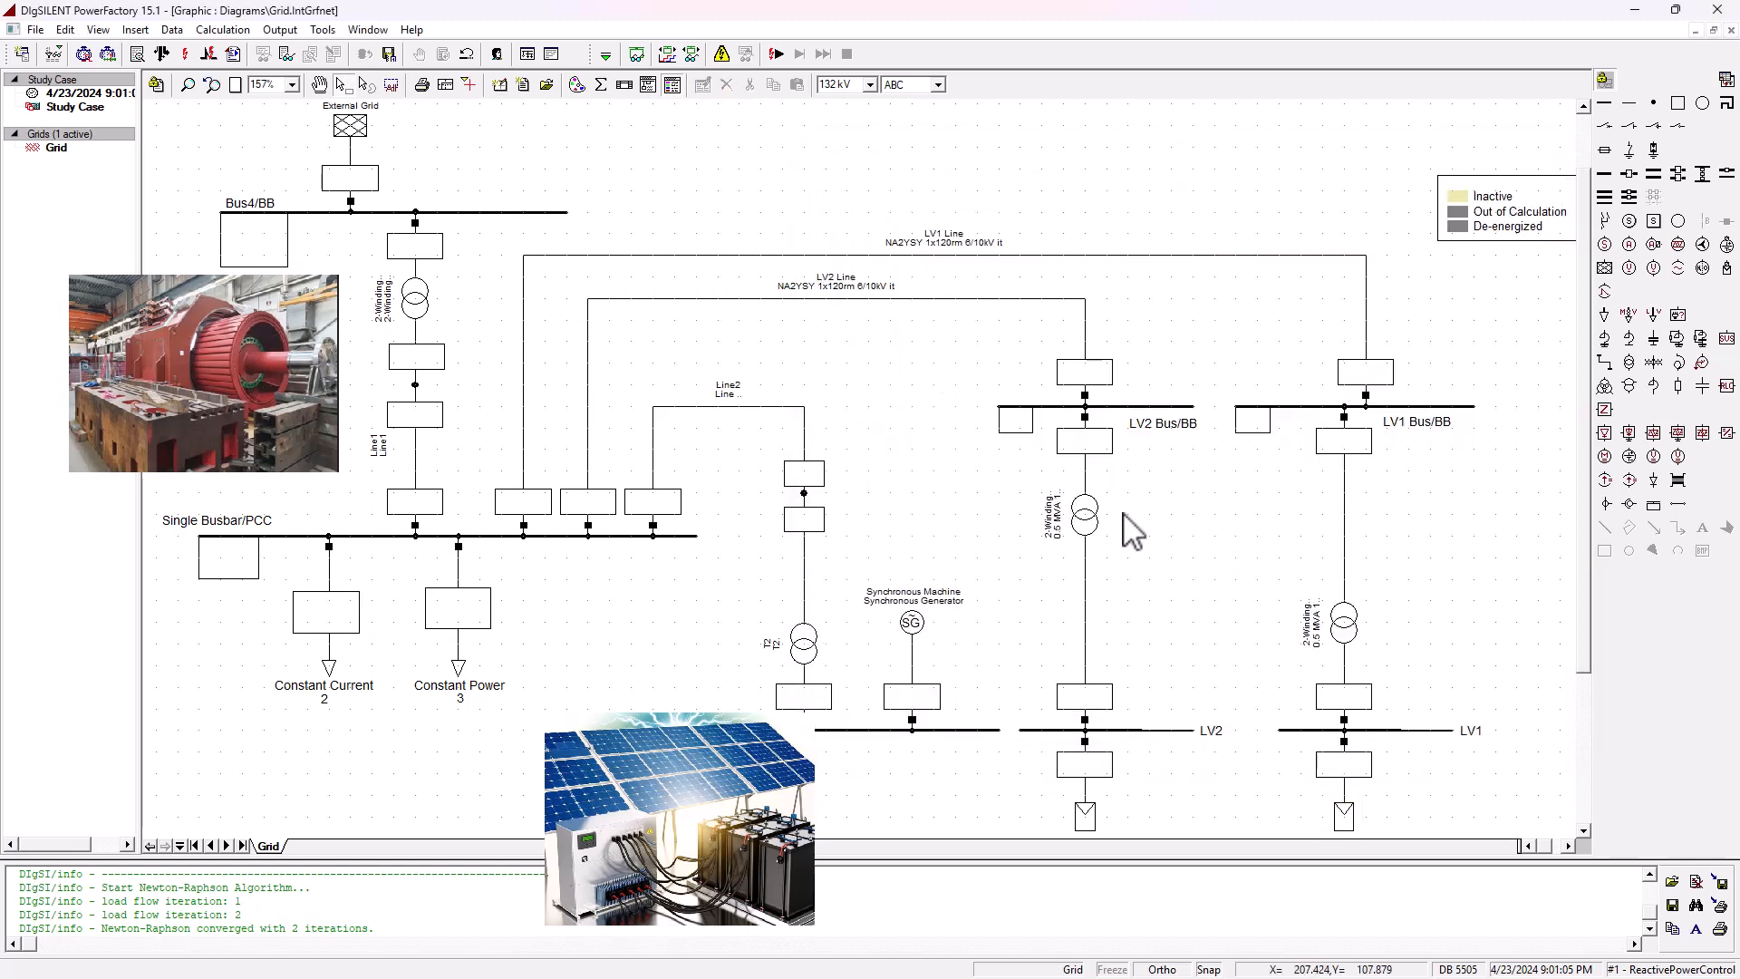
- Run a balanced, positive sequence AC load flow calculation on the grid
scroll(1133, 533, down, 2)
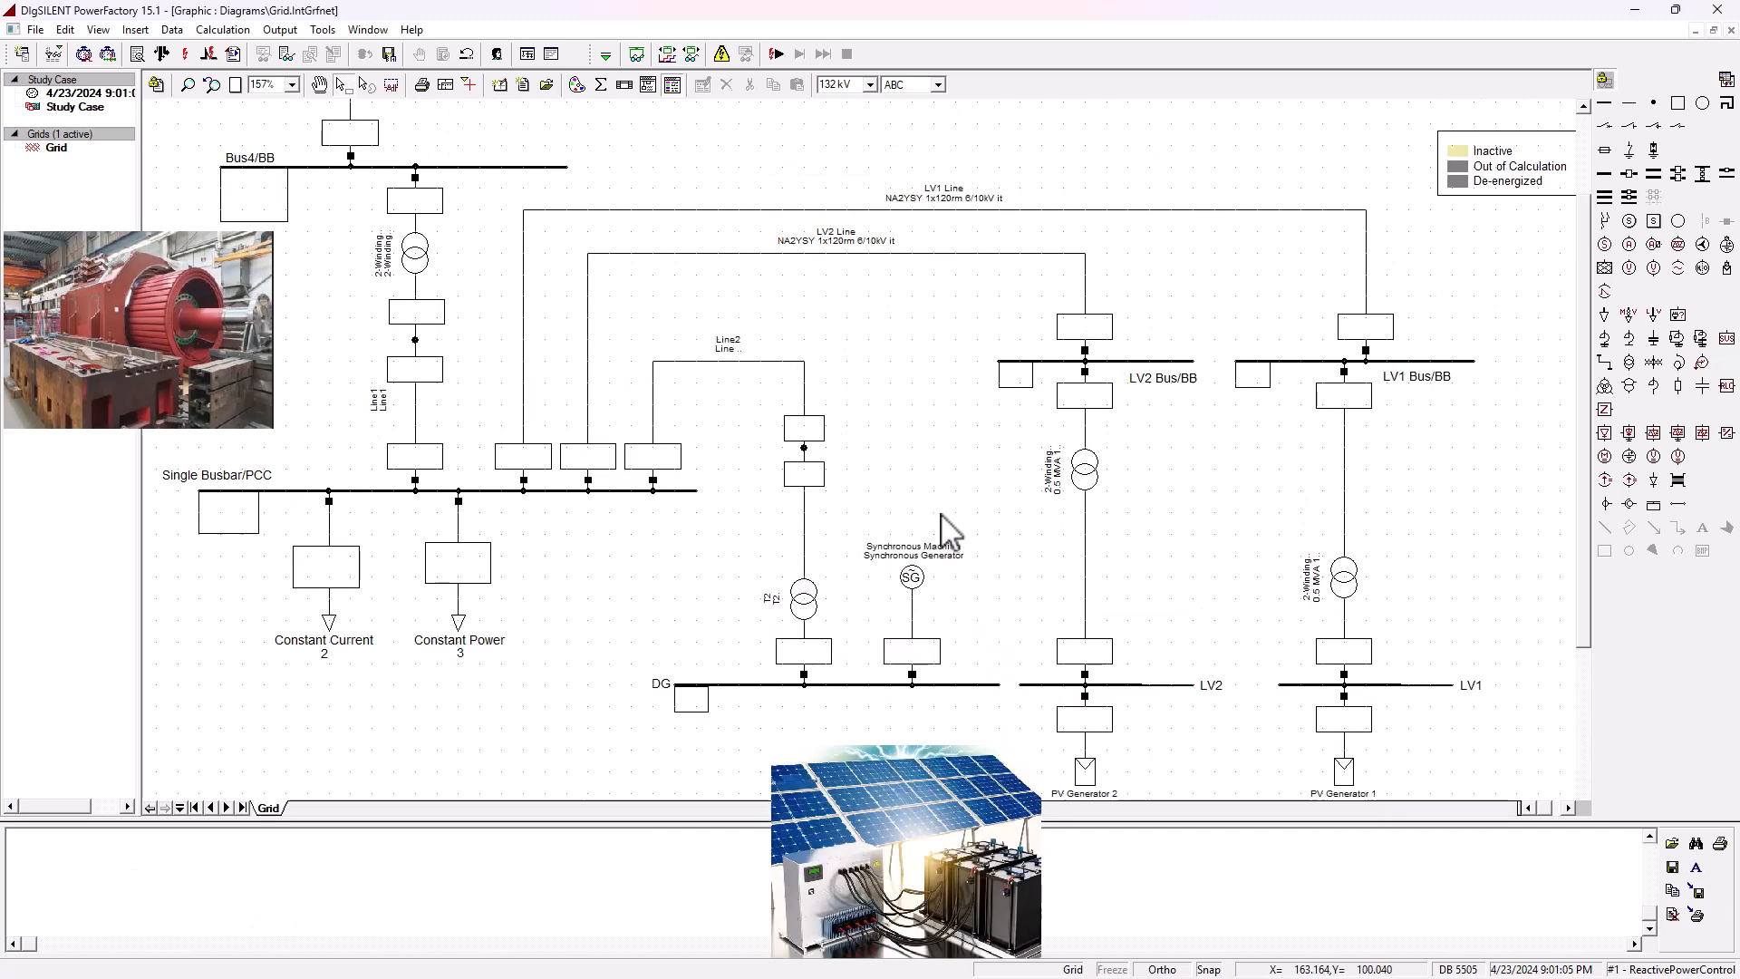
click(159, 55)
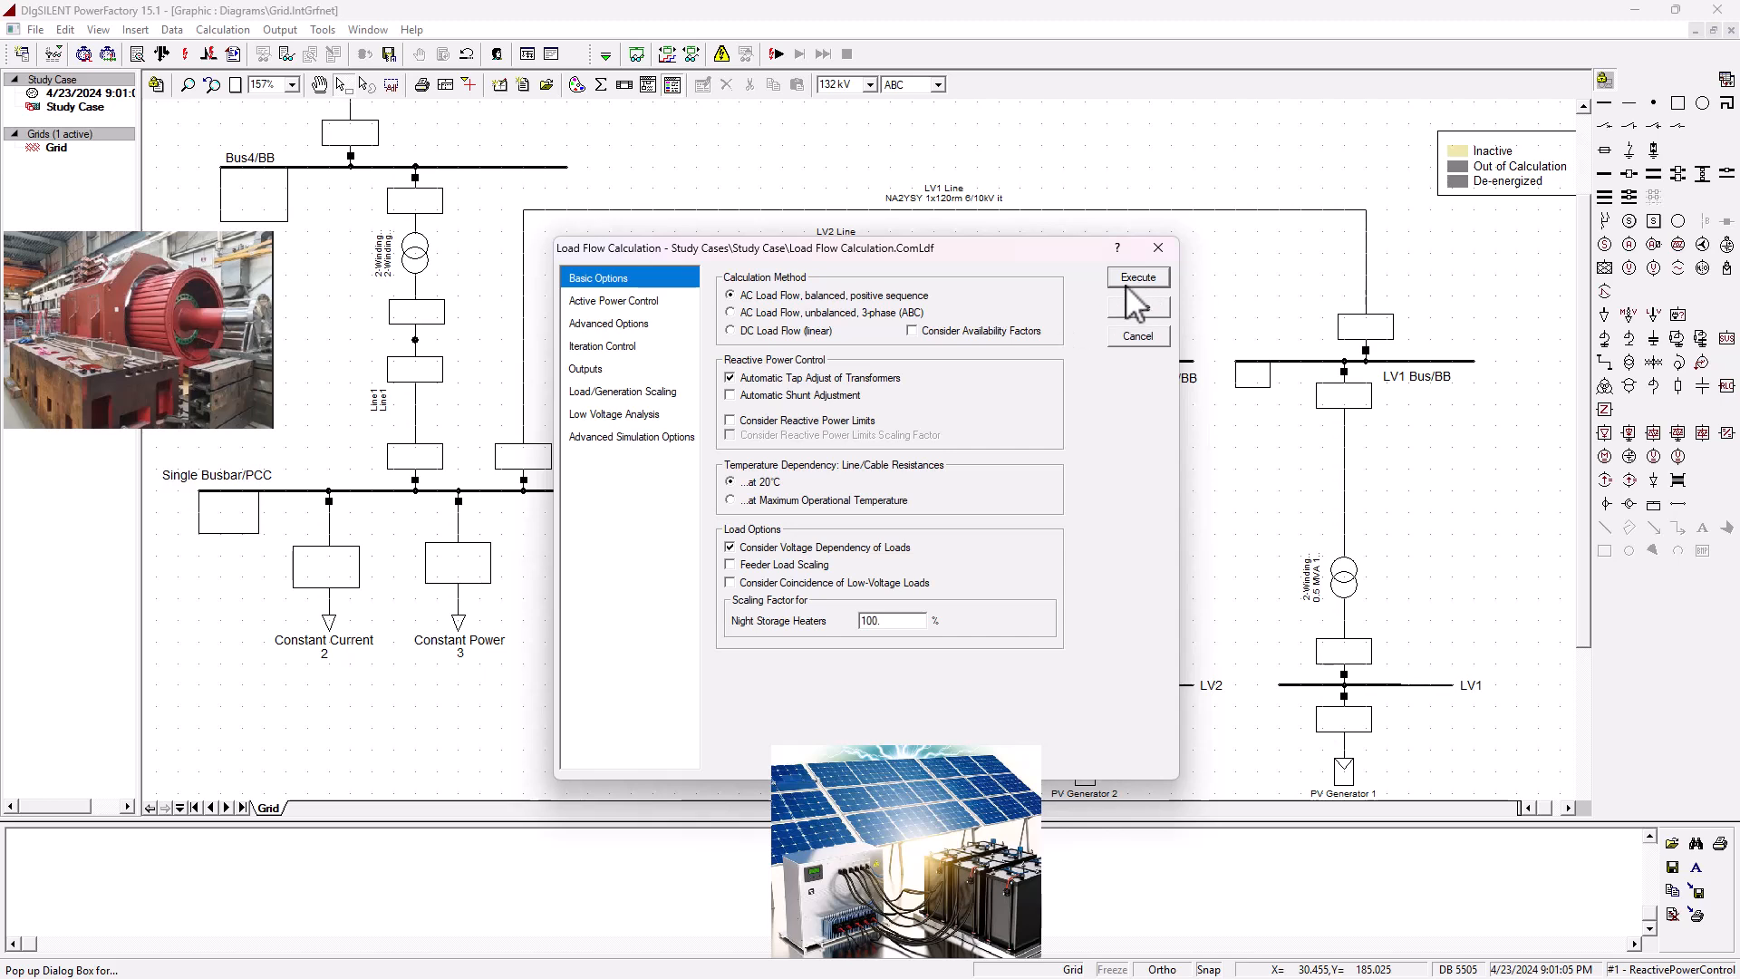
drag(1050, 243, 950, 192)
click(1042, 227)
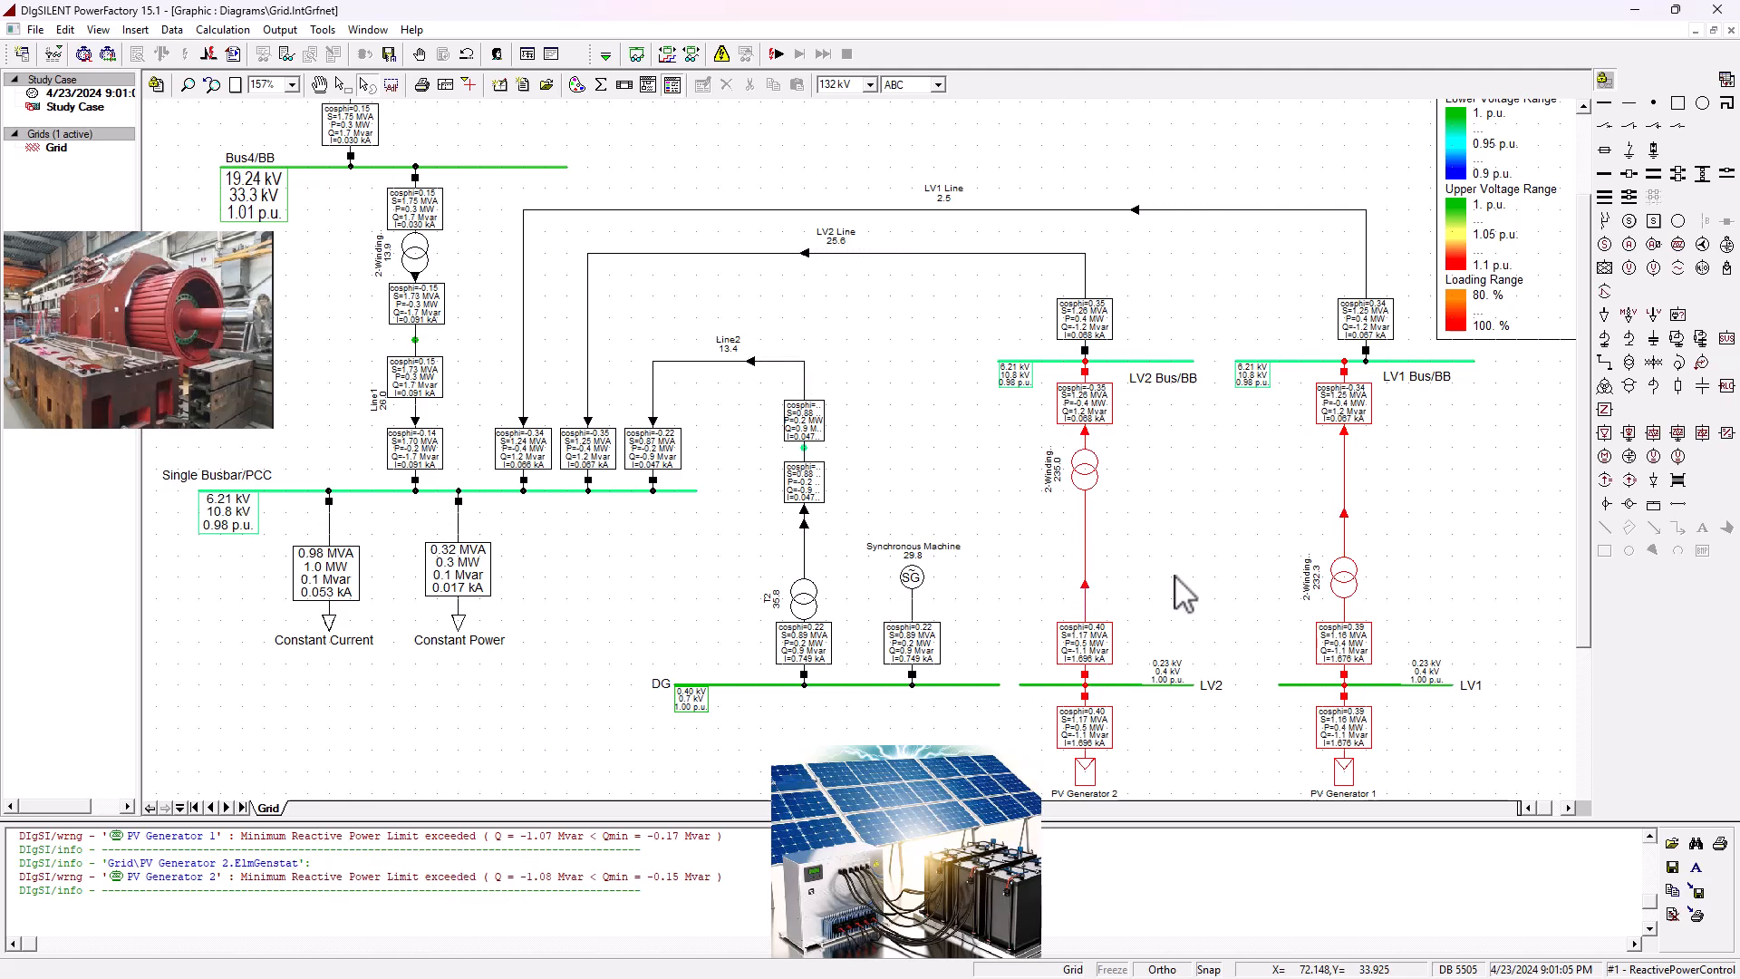
- Examine the load flow results around both PV generators and LV buses, along with the reactive power limit messages in the output
scroll(1268, 589, down, 2)
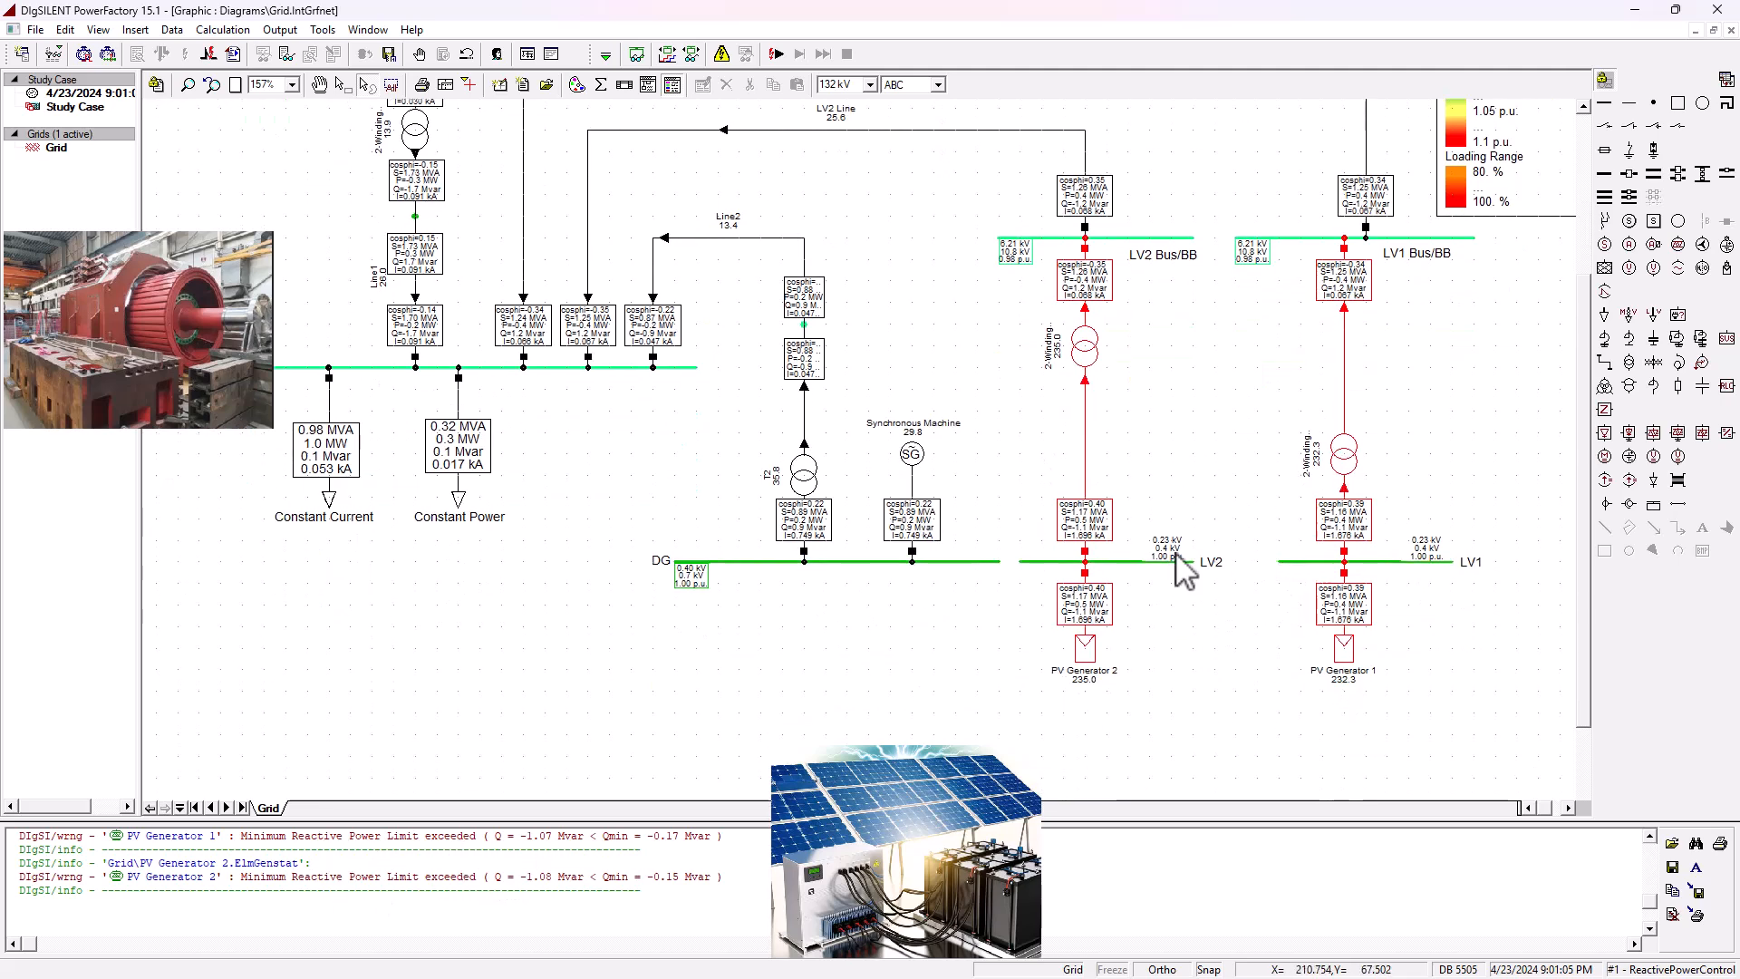
scroll(1097, 580, up, 2)
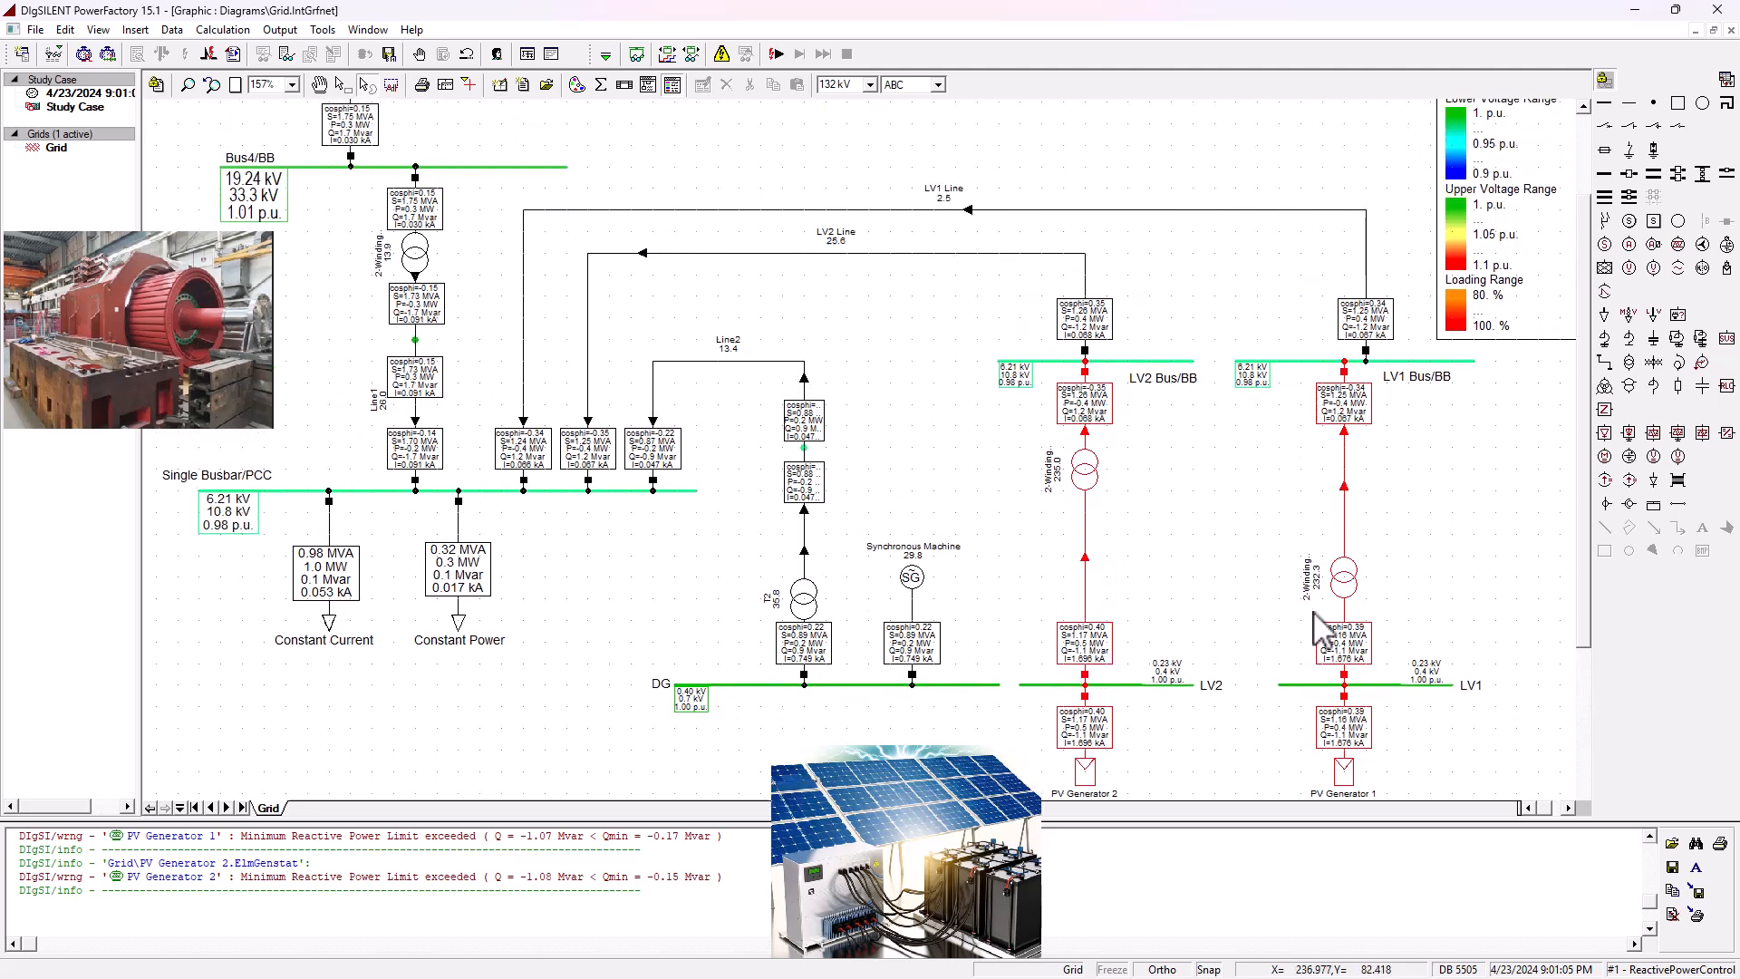
scroll(1307, 605, down, 2)
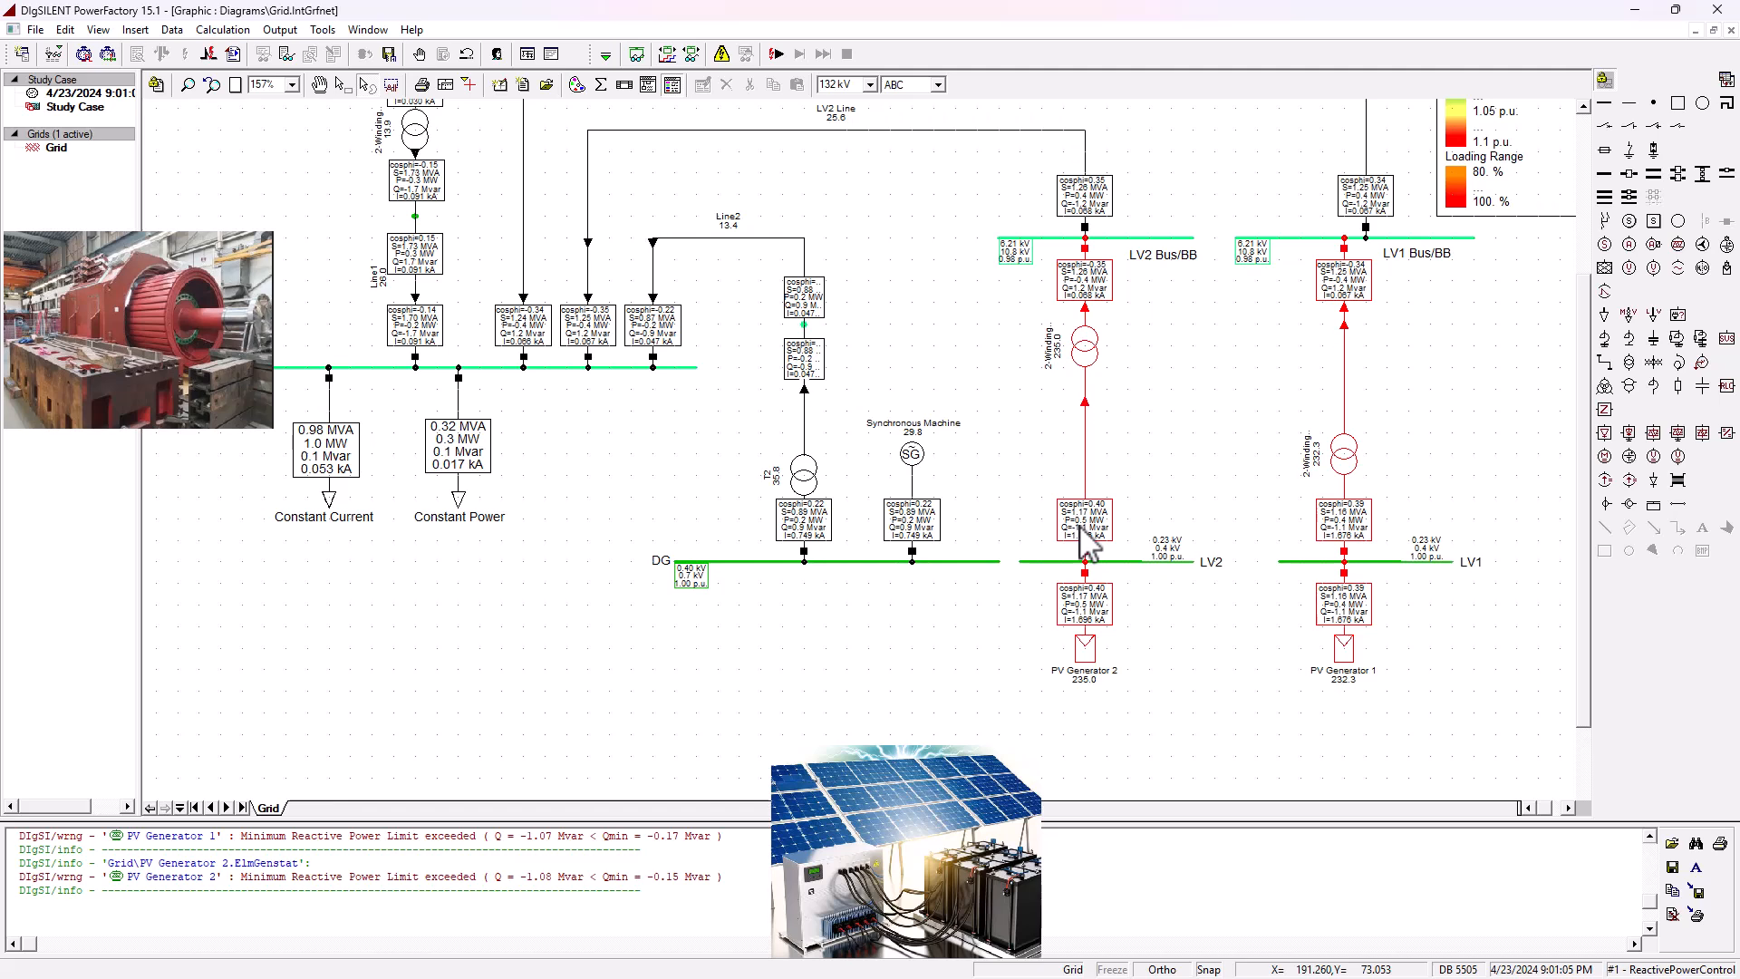
mouse_move(1366, 542)
scroll(513, 922, up, 1)
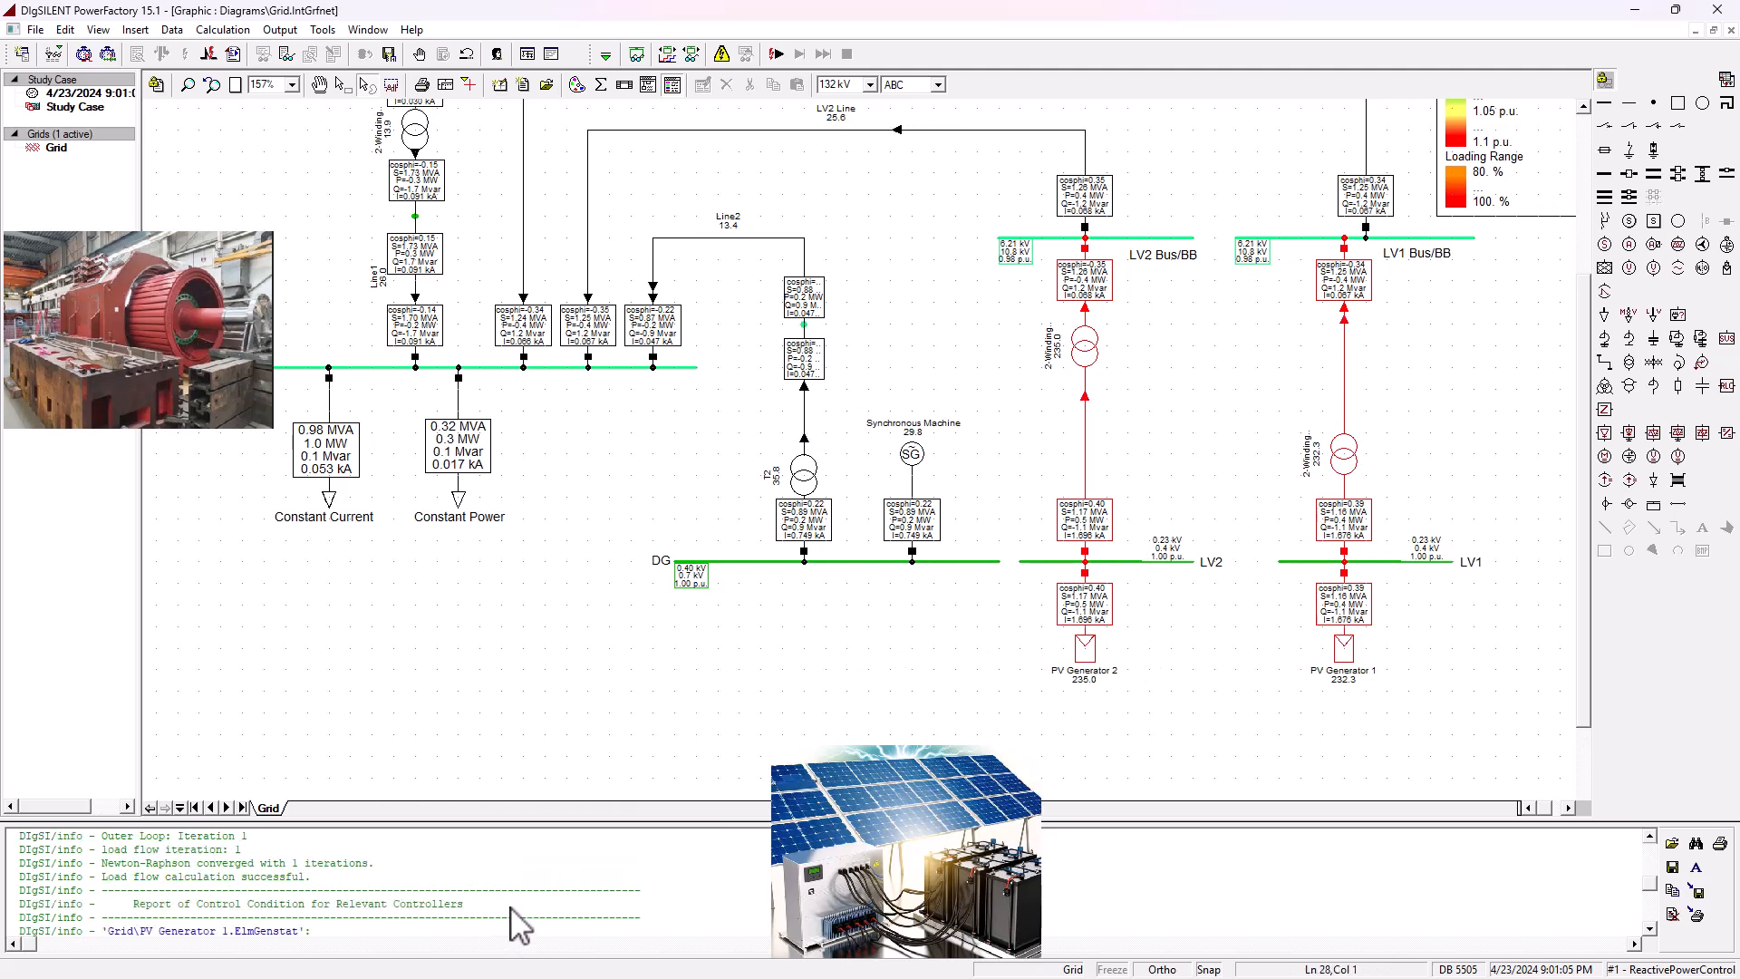
scroll(513, 921, down, 1)
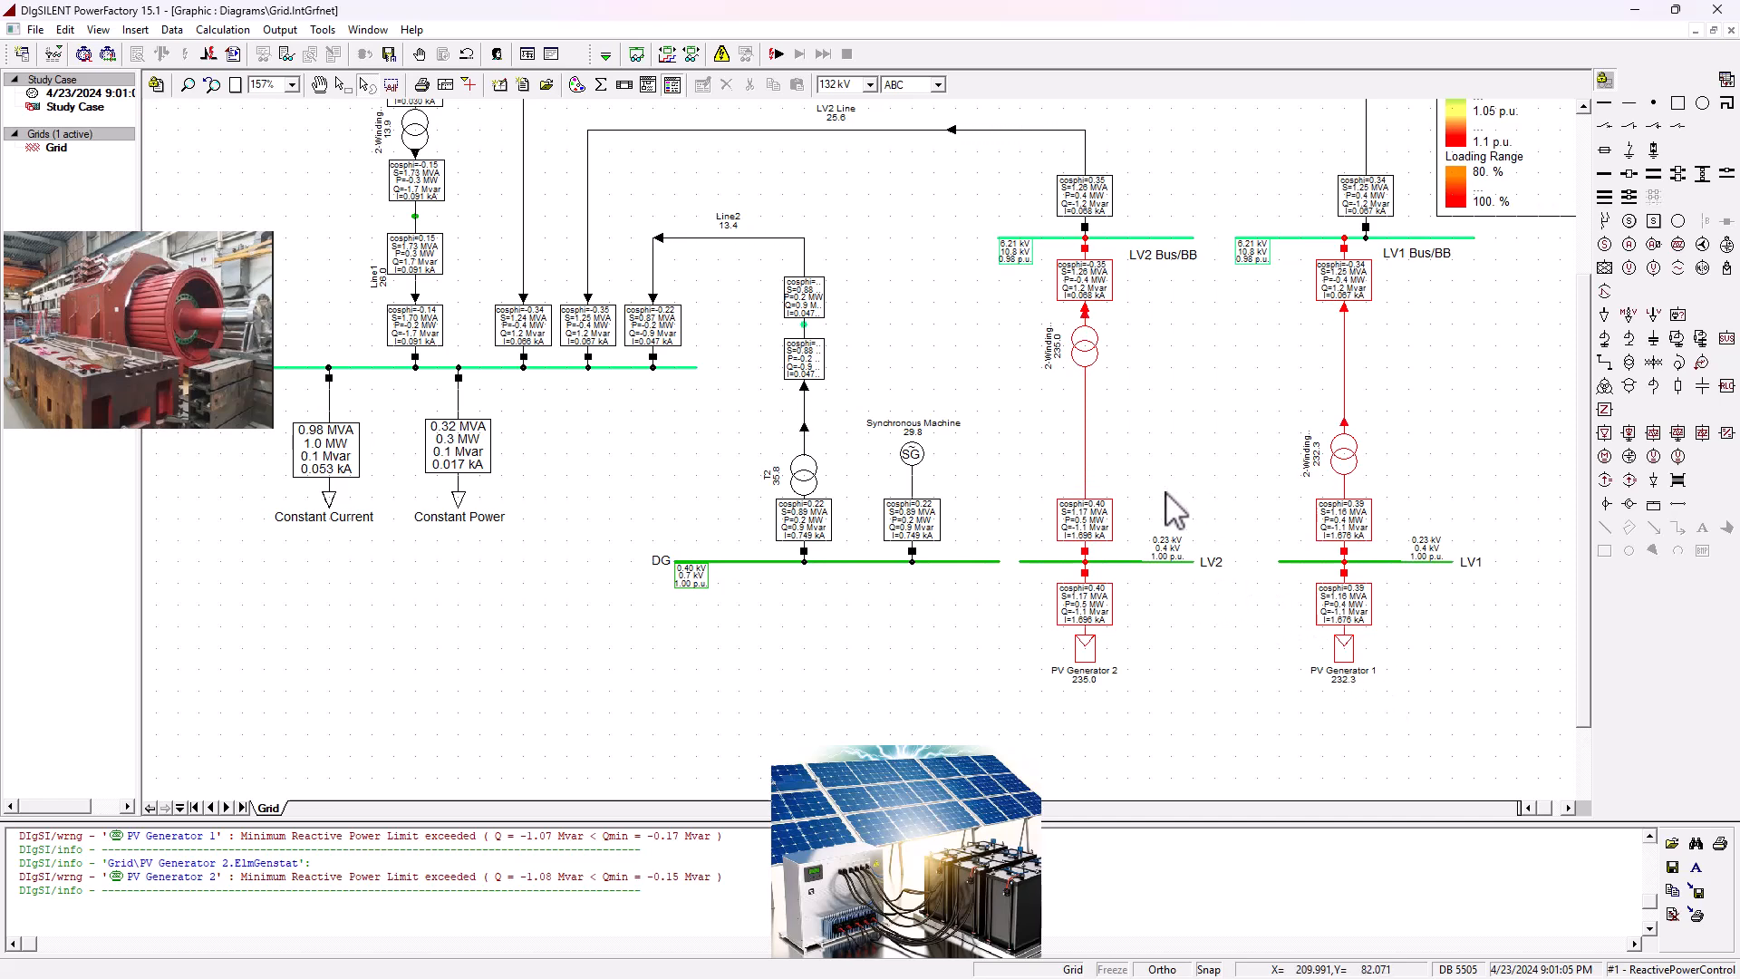
- Examine the load flow results across the grid, from the PV generators and their transformers to the PCC busbar, external grid and synchronous machine
scroll(1180, 541, up, 3)
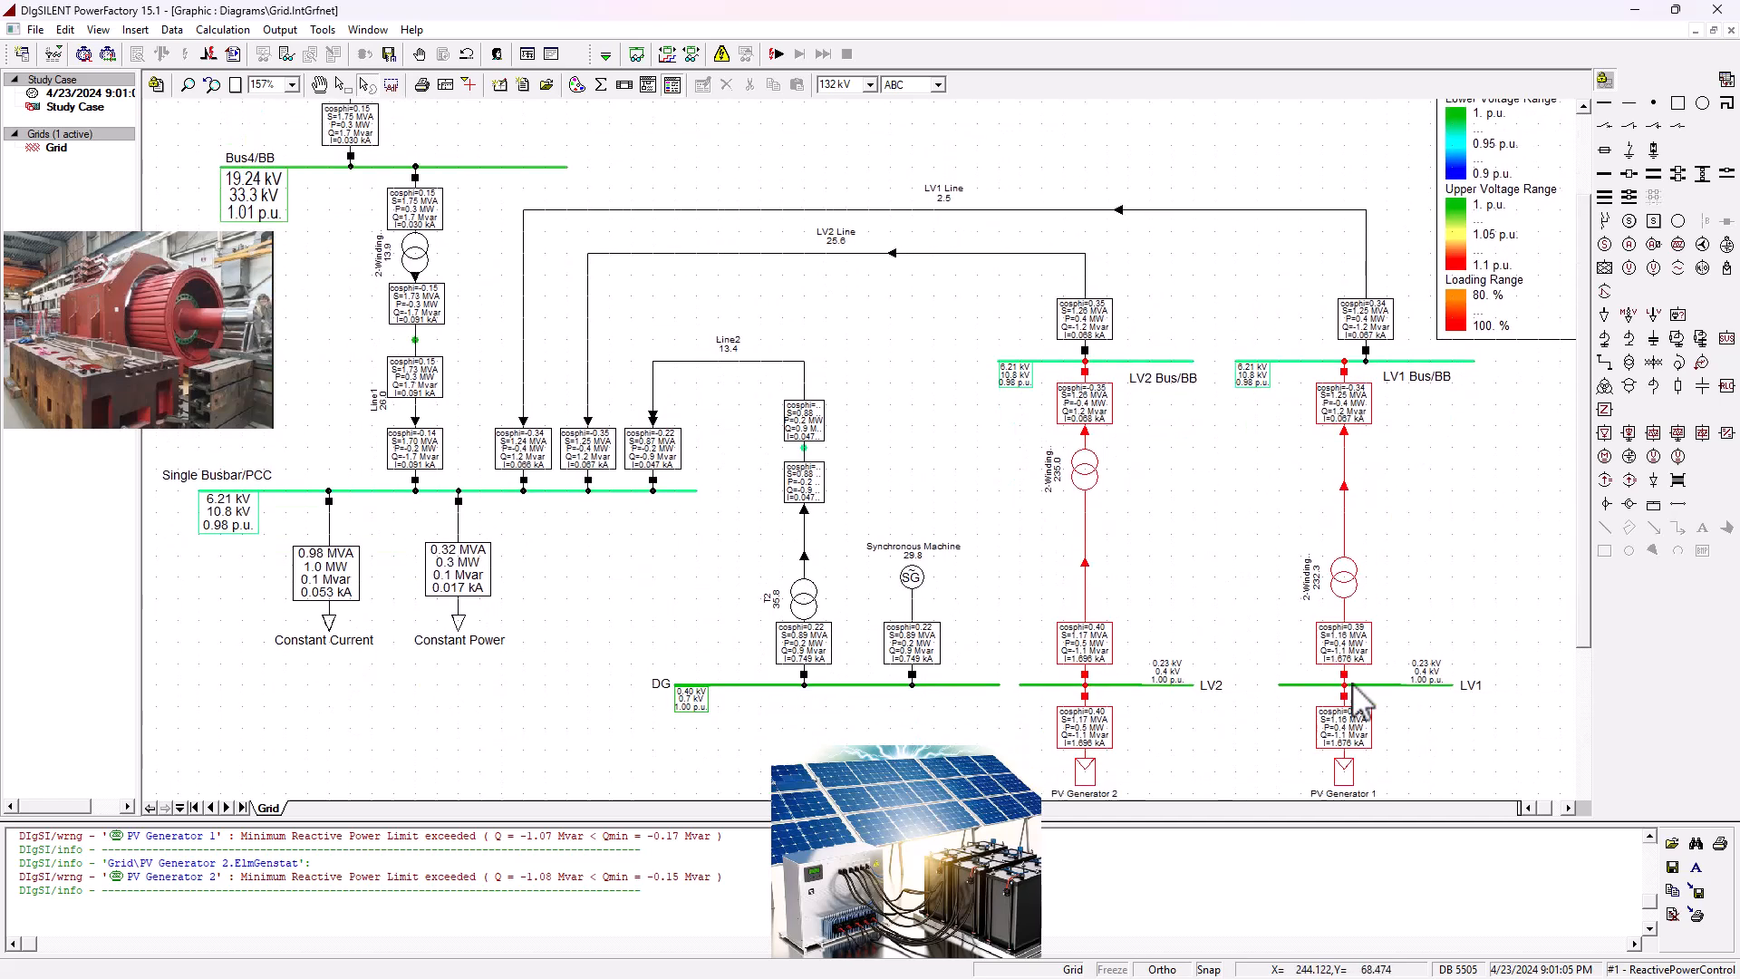
scroll(1295, 689, down, 3)
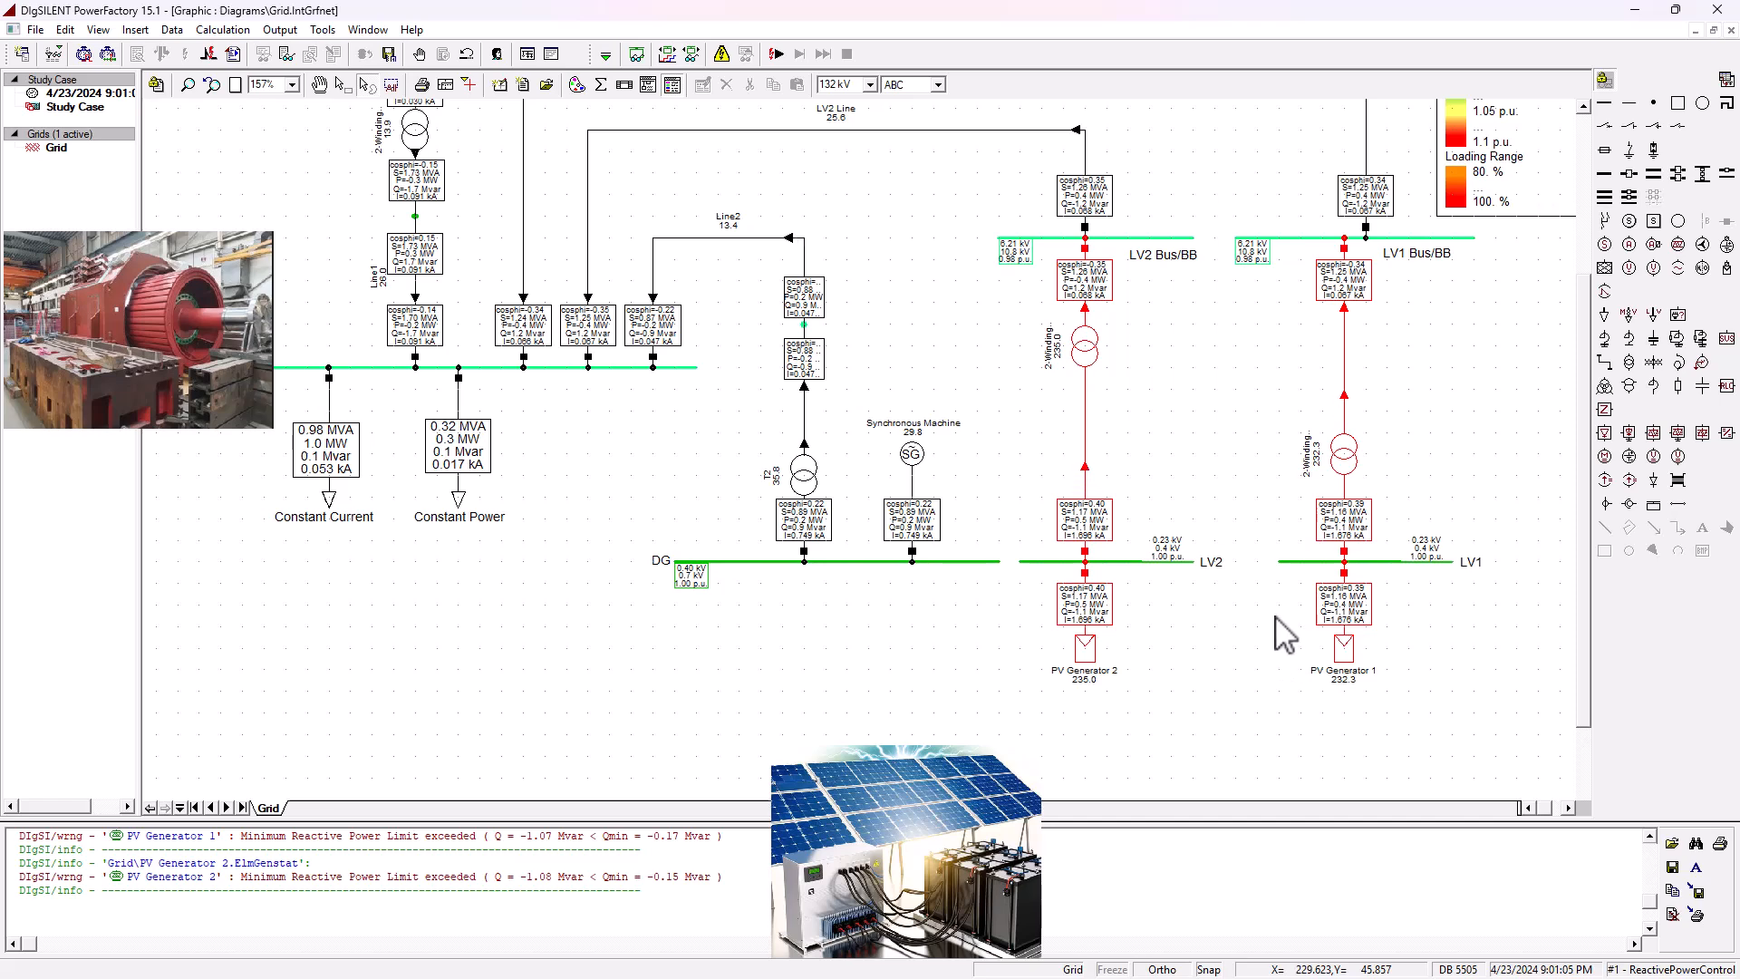
scroll(1282, 625, up, 3)
scroll(1269, 639, down, 3)
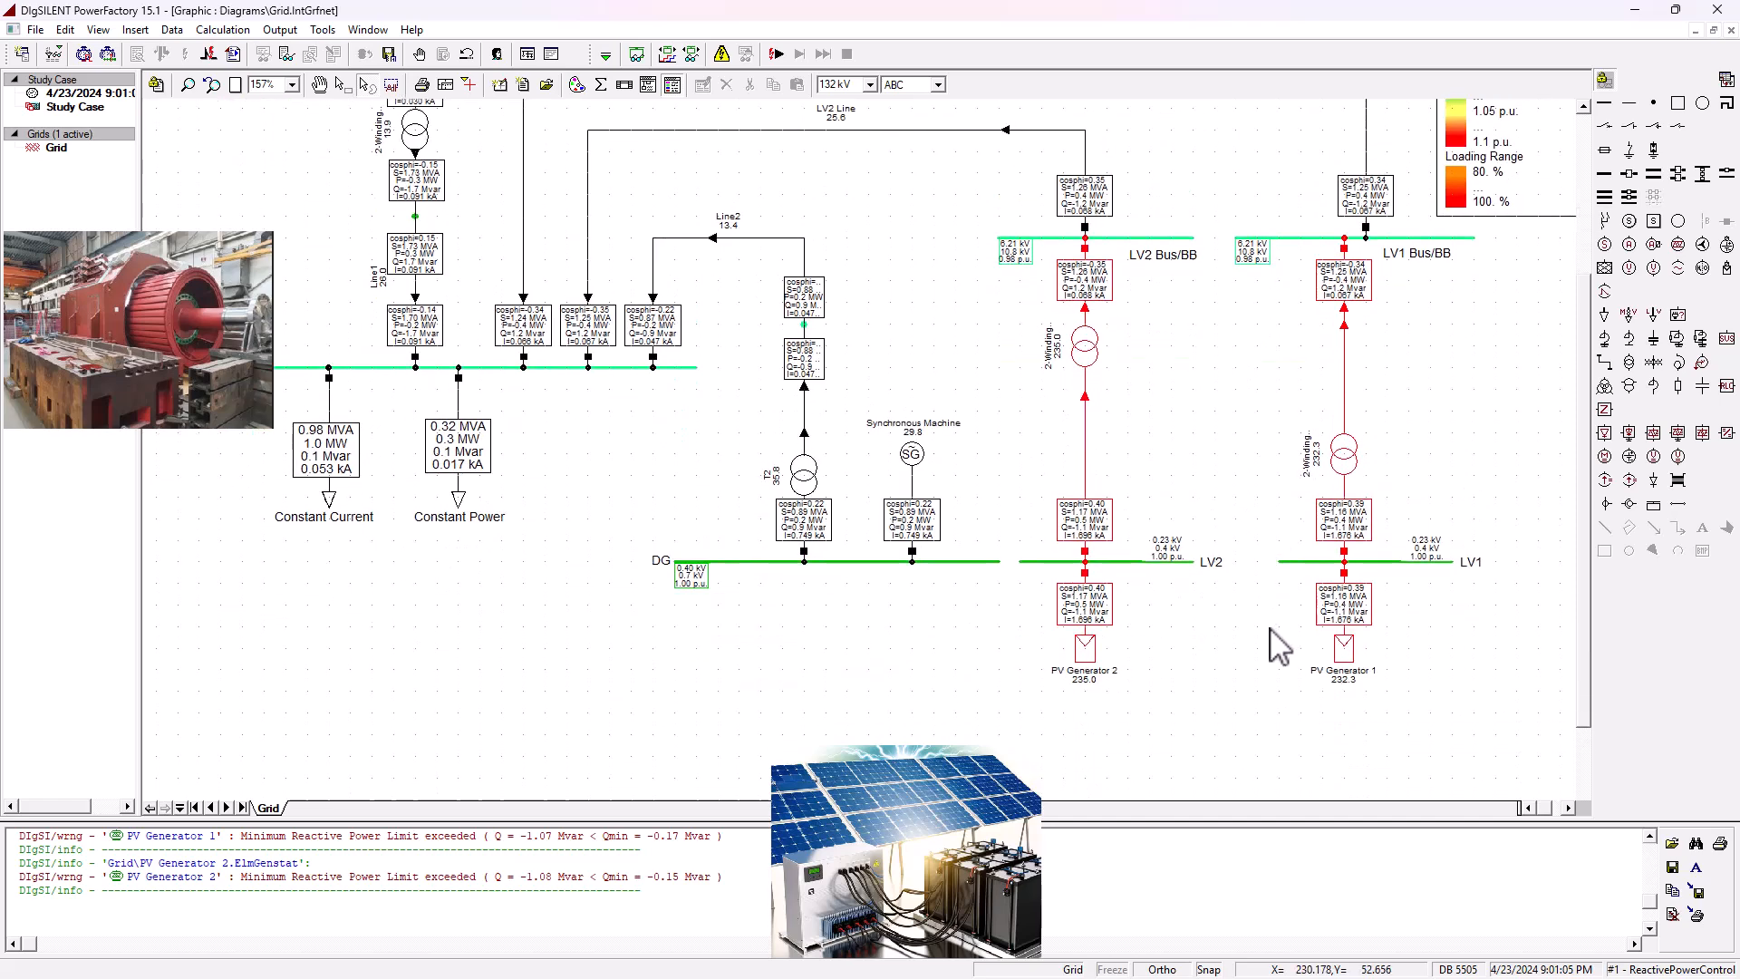
scroll(1273, 639, up, 3)
scroll(1237, 598, down, 3)
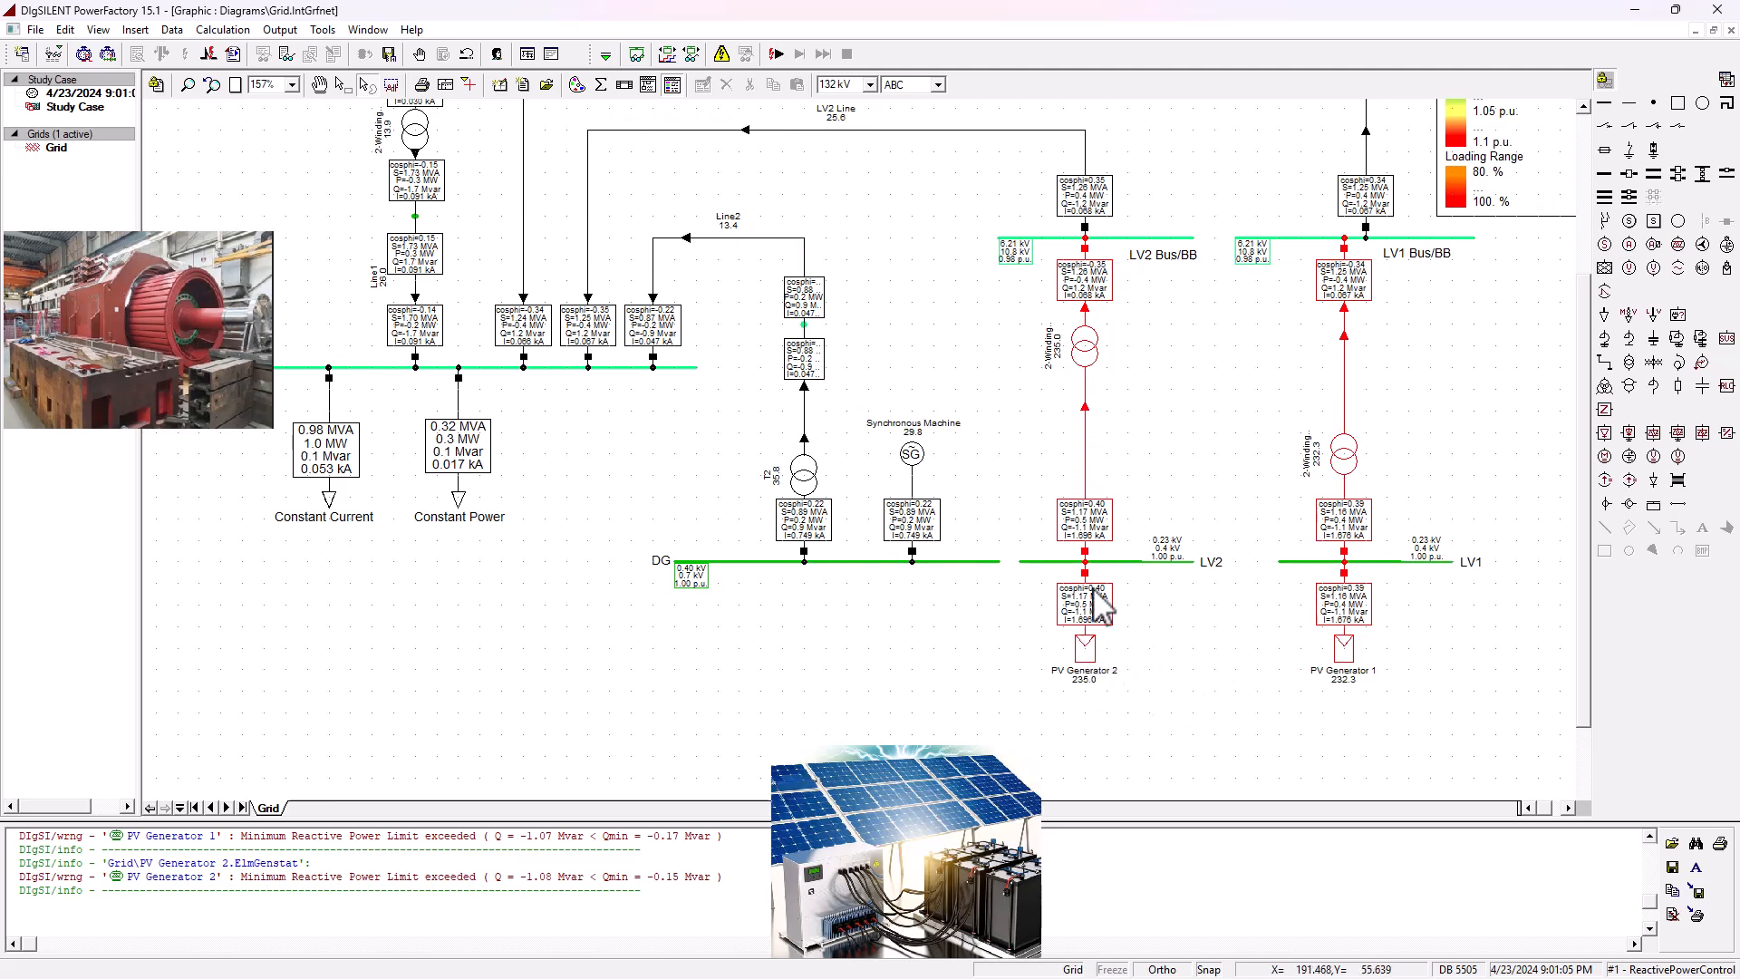
scroll(614, 457, up, 3)
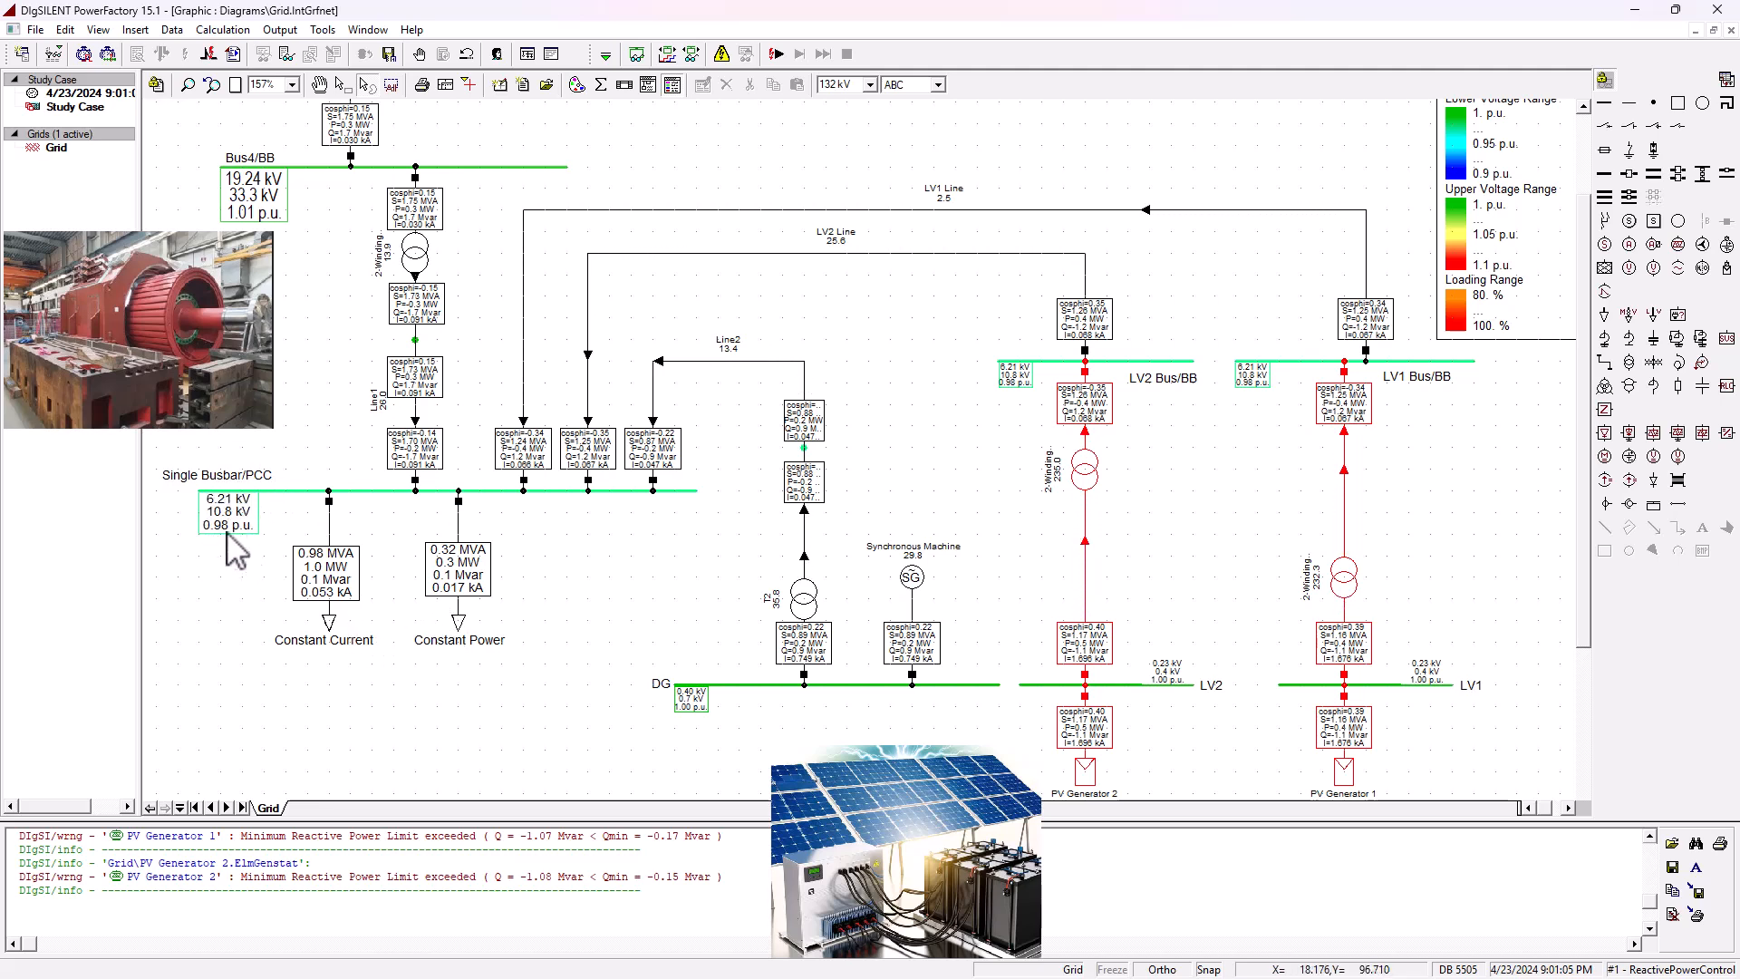
scroll(408, 508, up, 2)
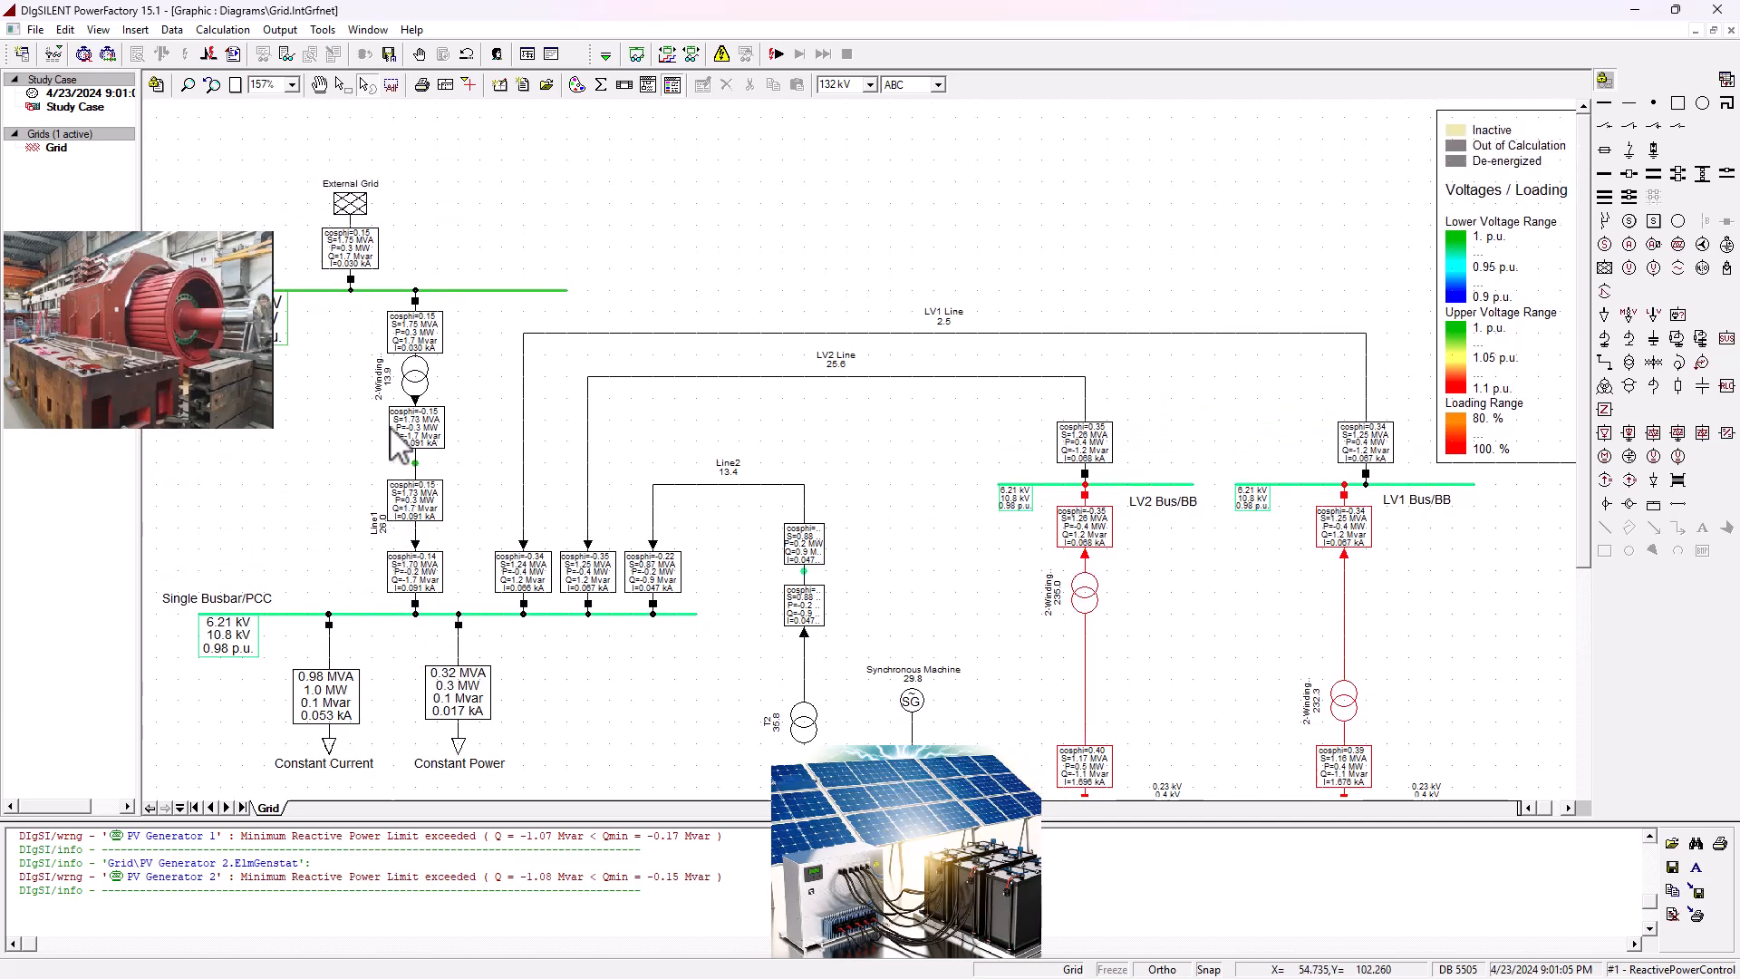
scroll(390, 235, down, 2)
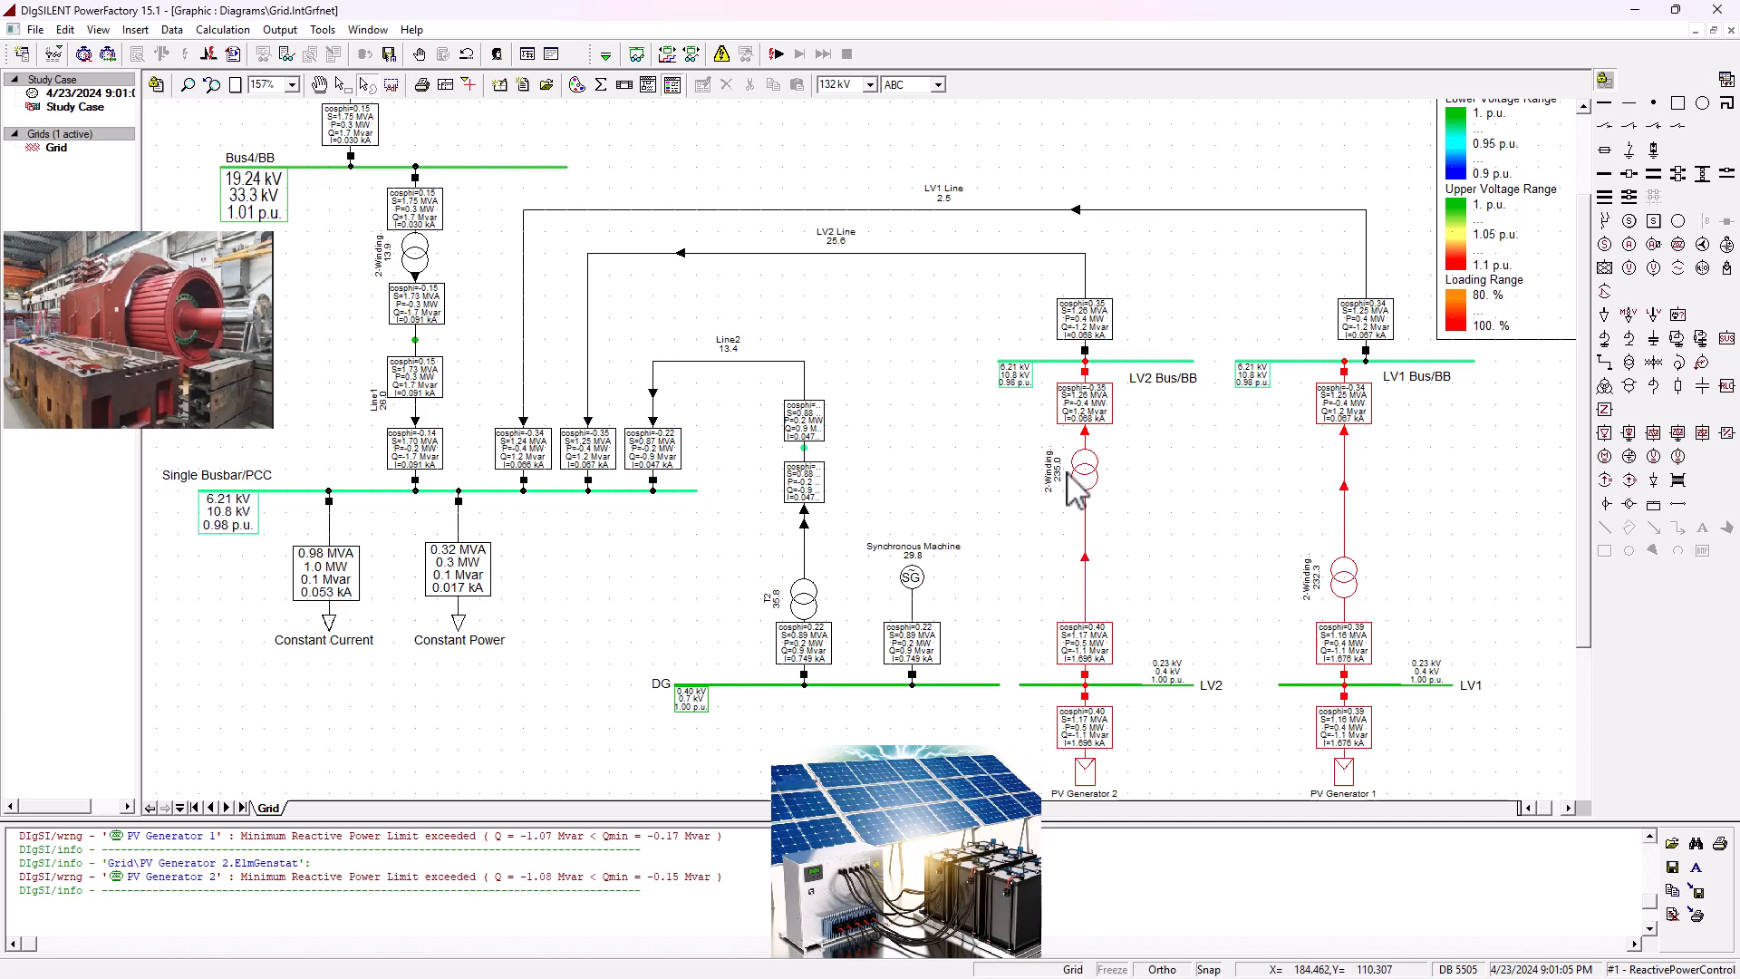
scroll(1065, 480, down, 3)
scroll(1214, 619, up, 3)
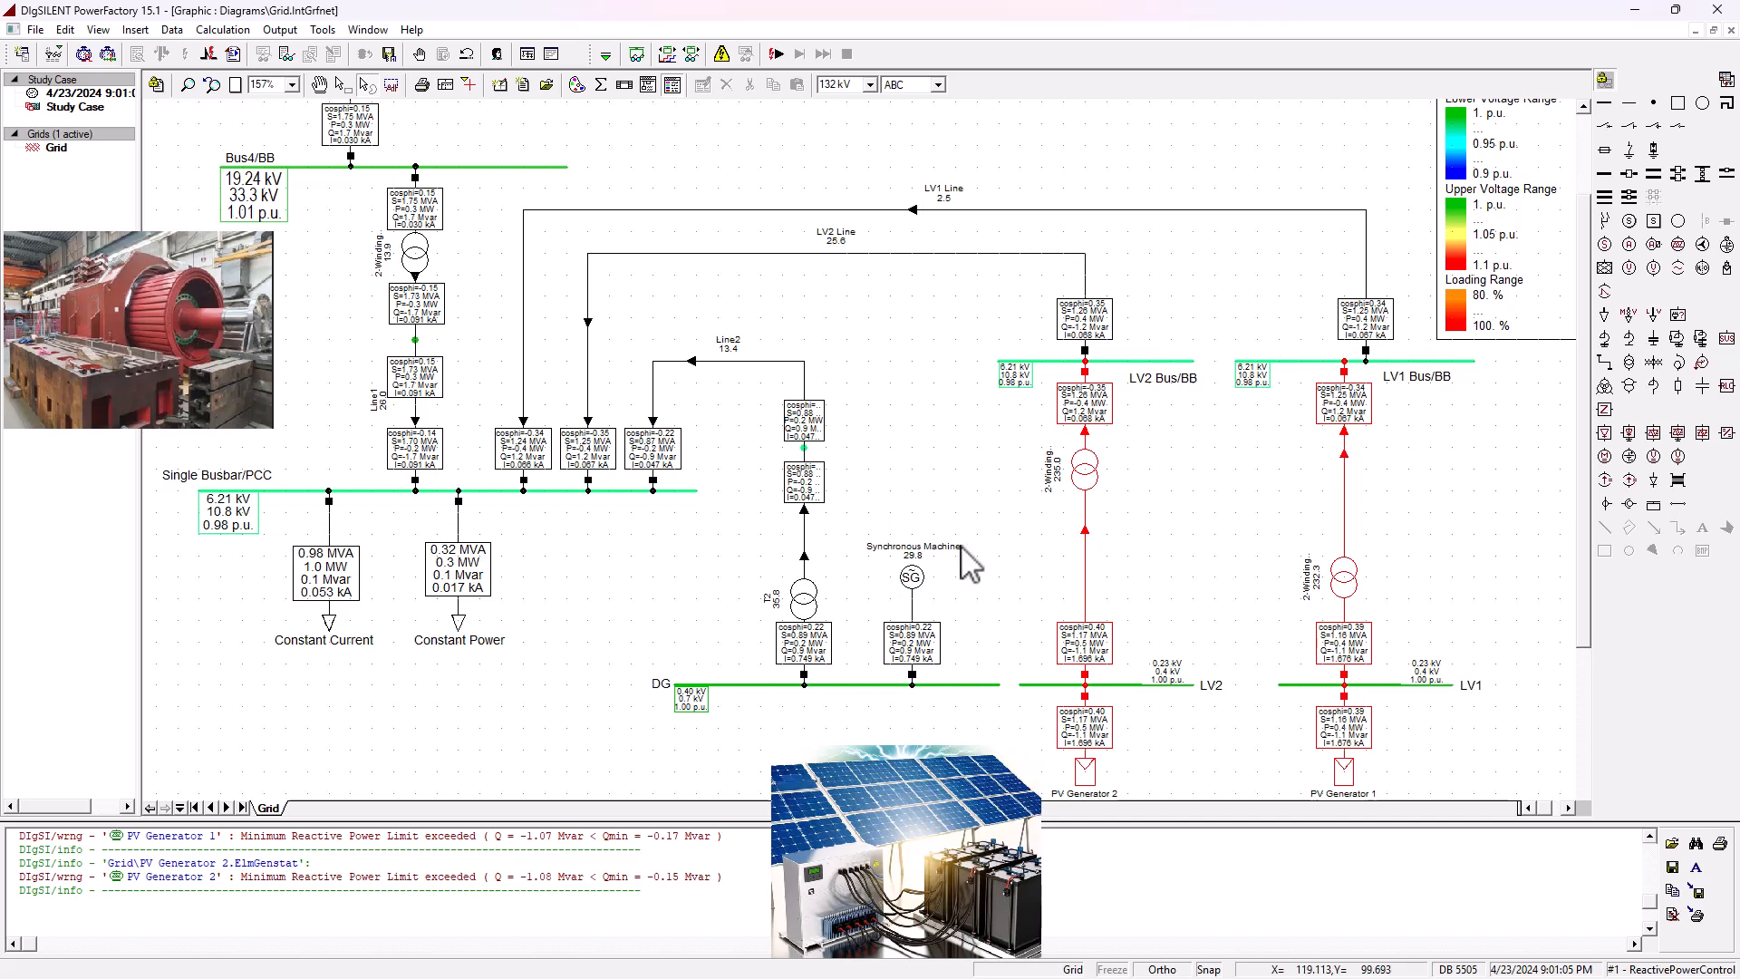
scroll(1214, 647, down, 3)
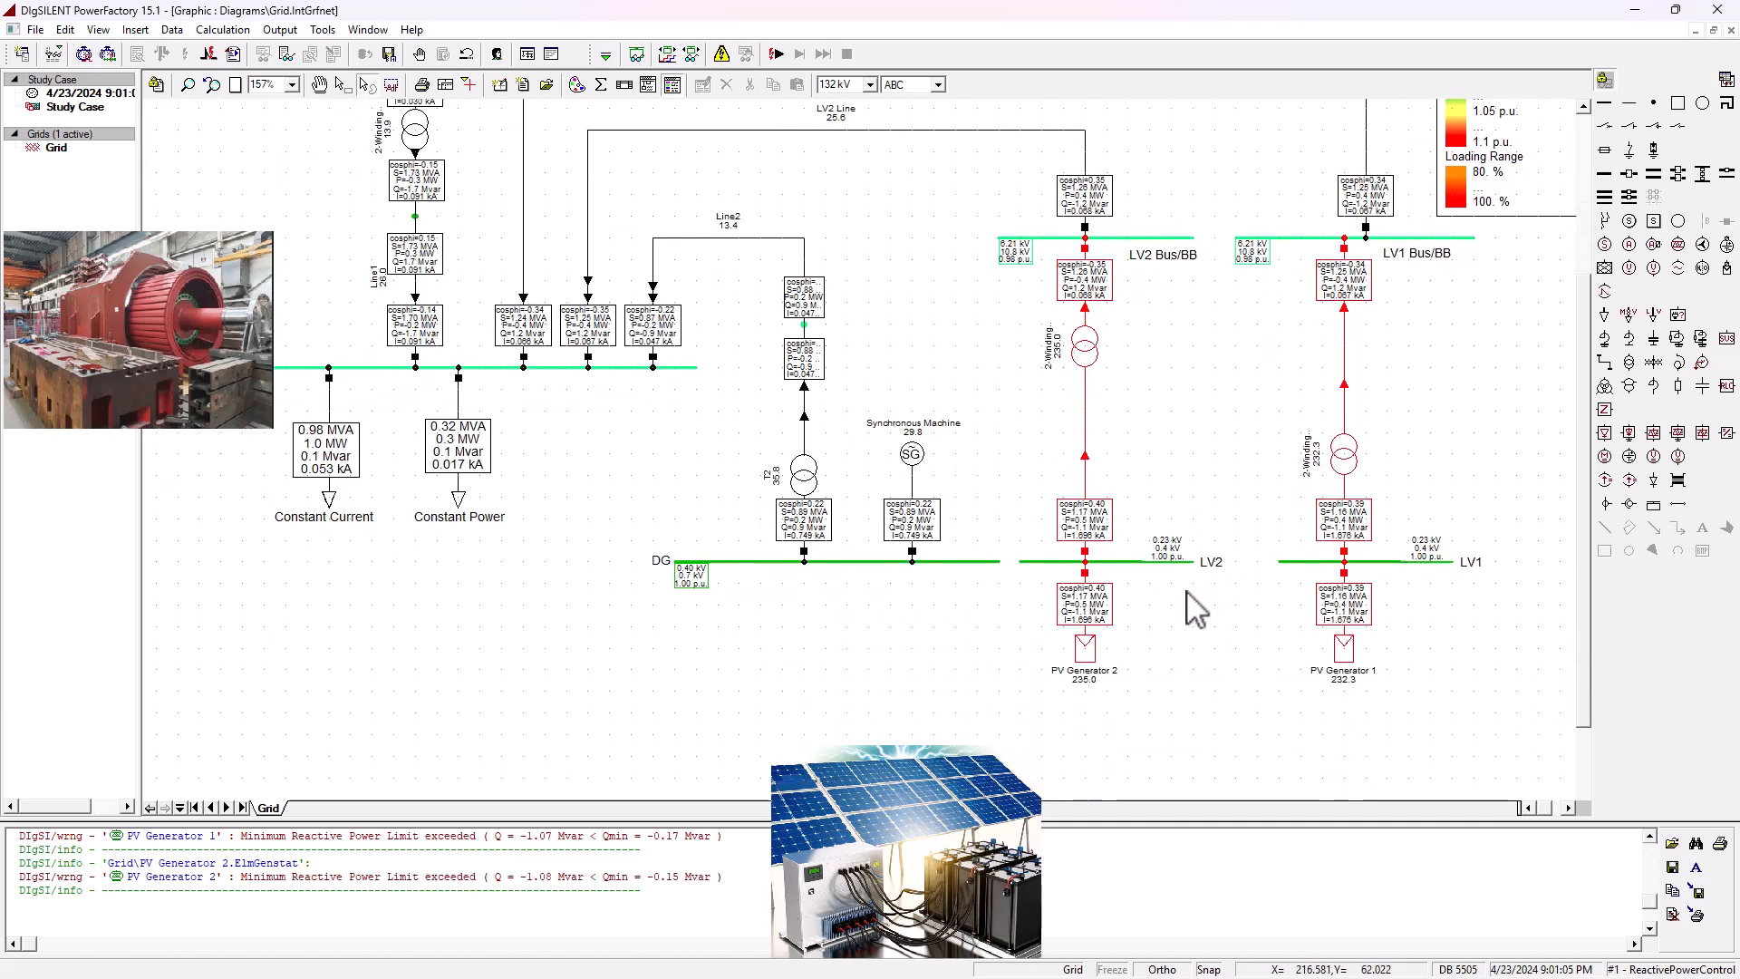
- Open PV Generator 2's load flow settings for editing and check its local voltage controller mode
click(1084, 647)
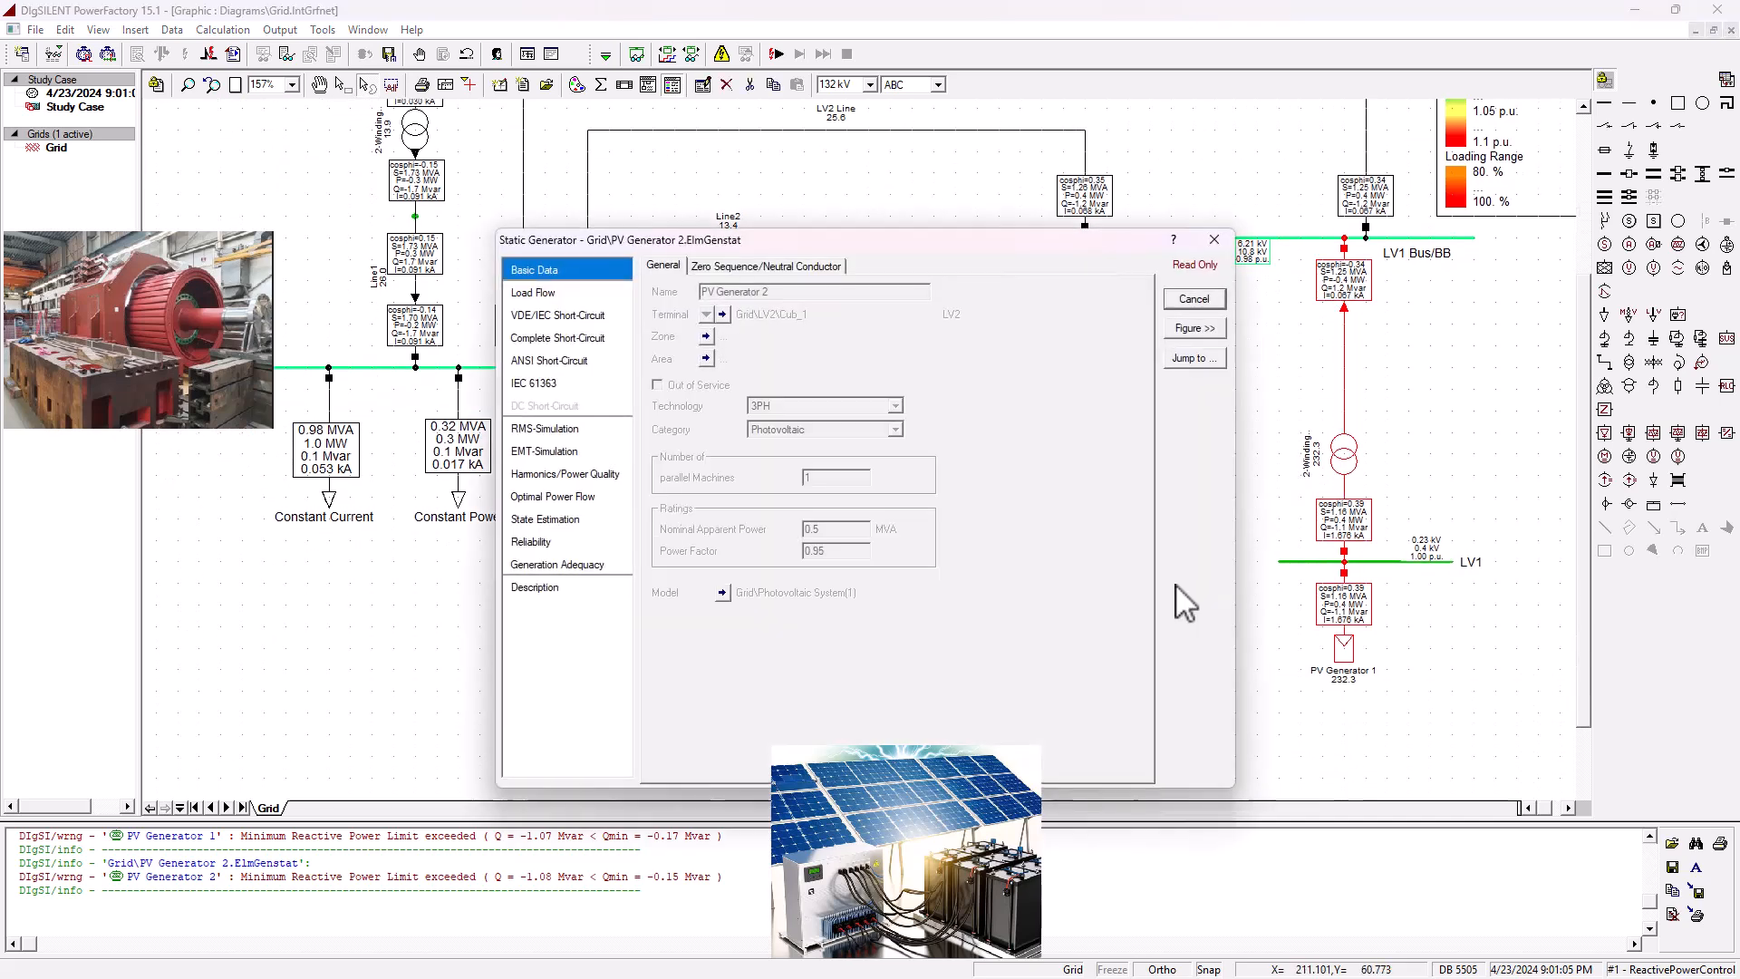
click(1196, 301)
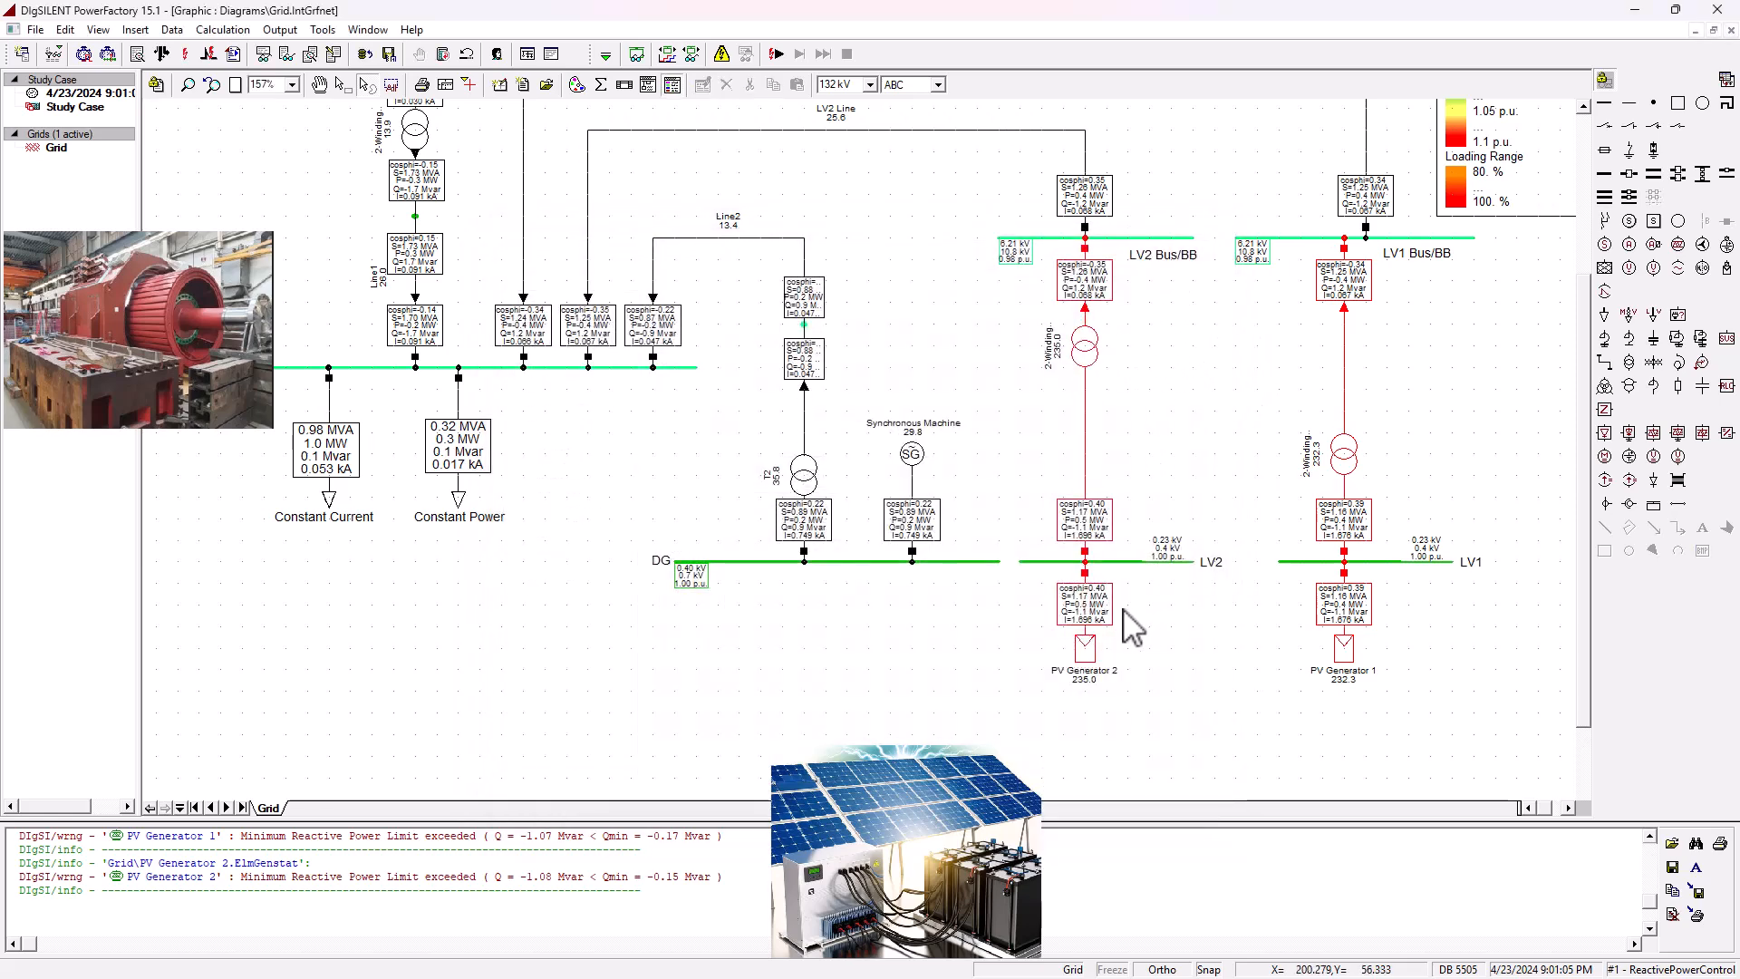
double_click(1080, 653)
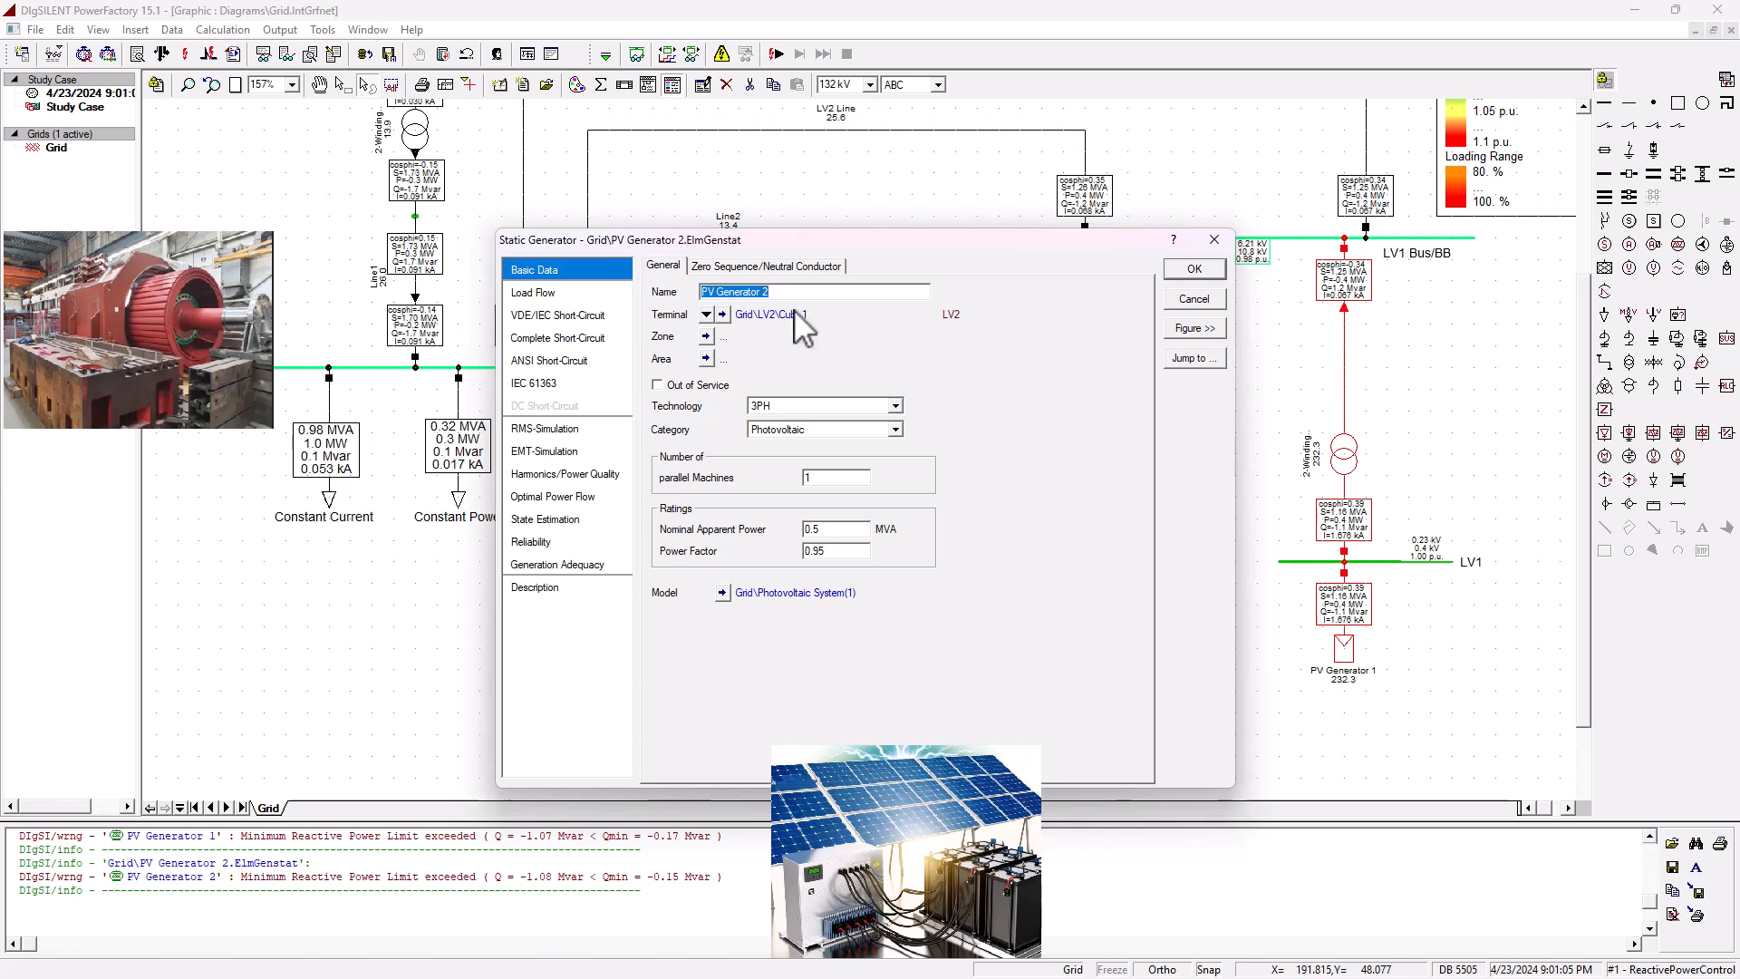
click(560, 294)
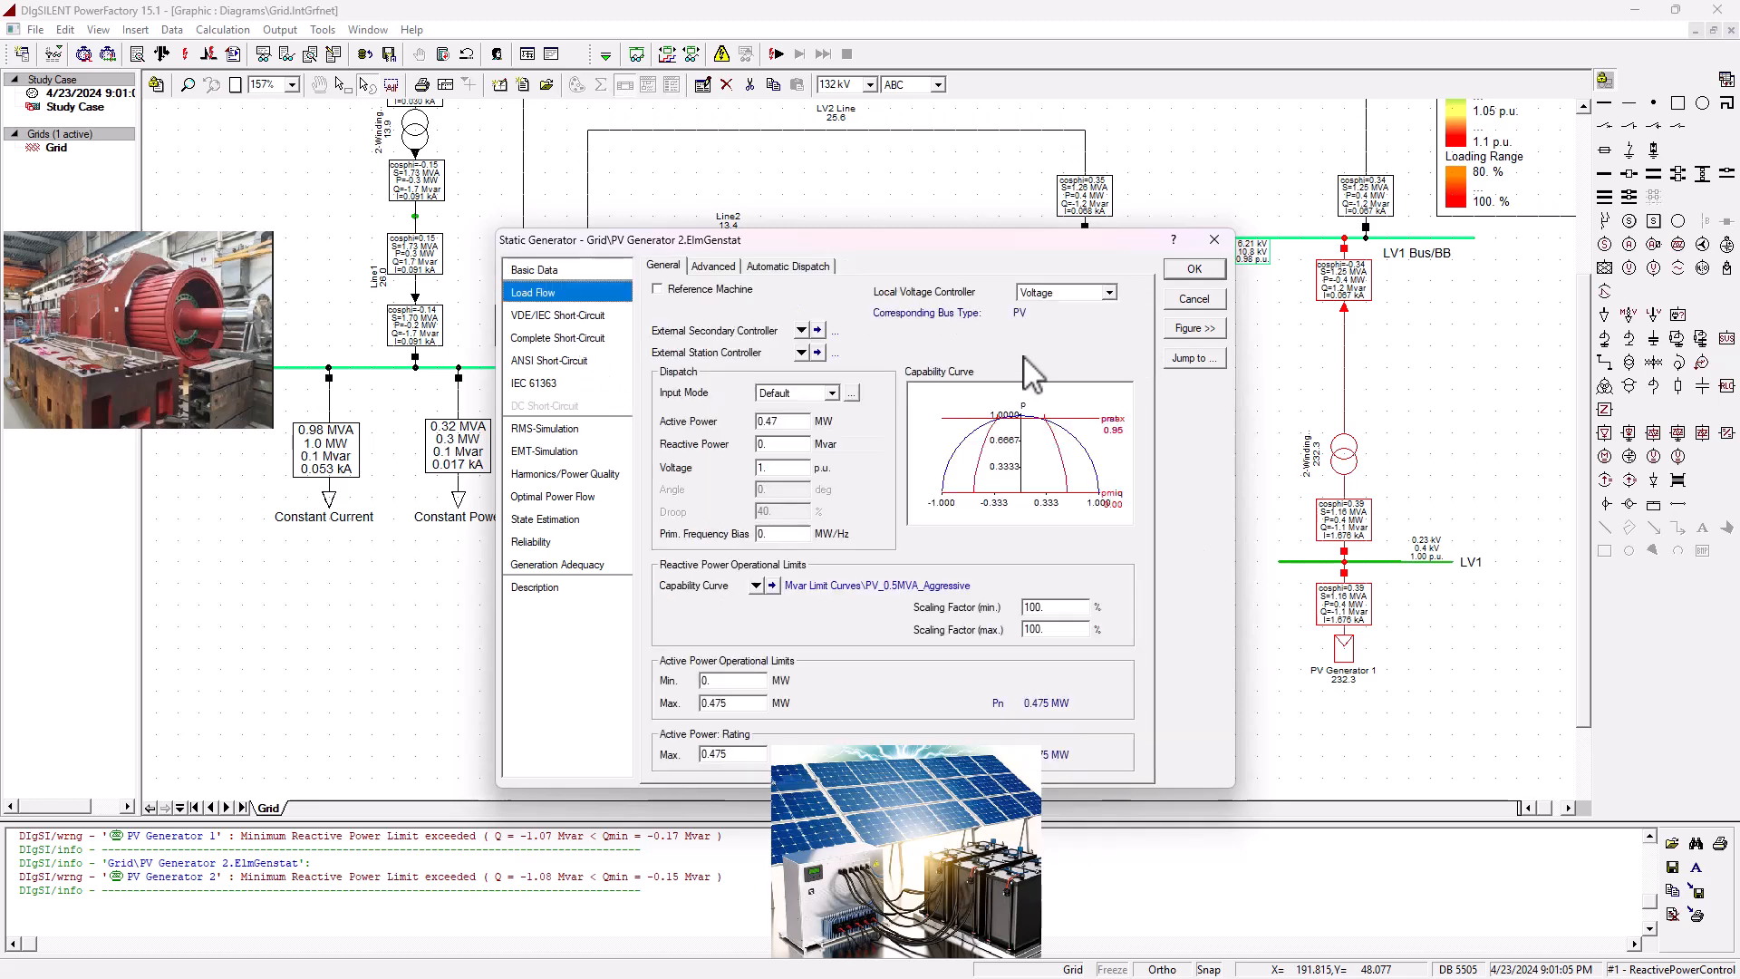
click(1043, 293)
click(1042, 293)
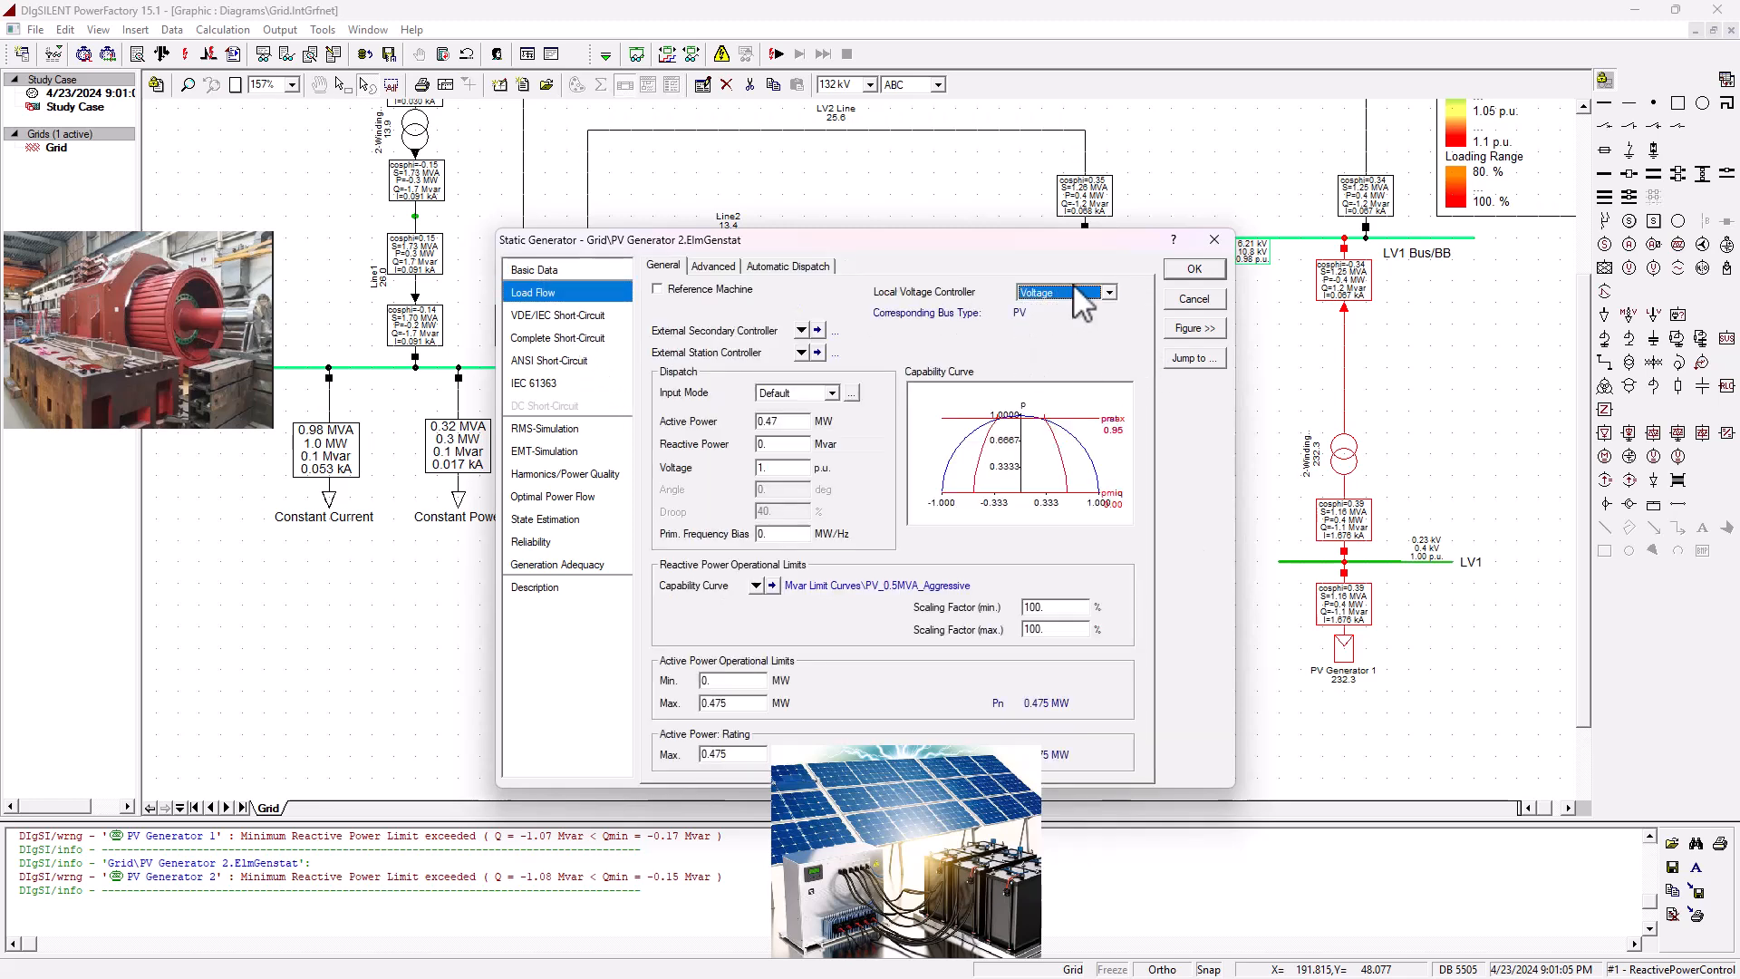